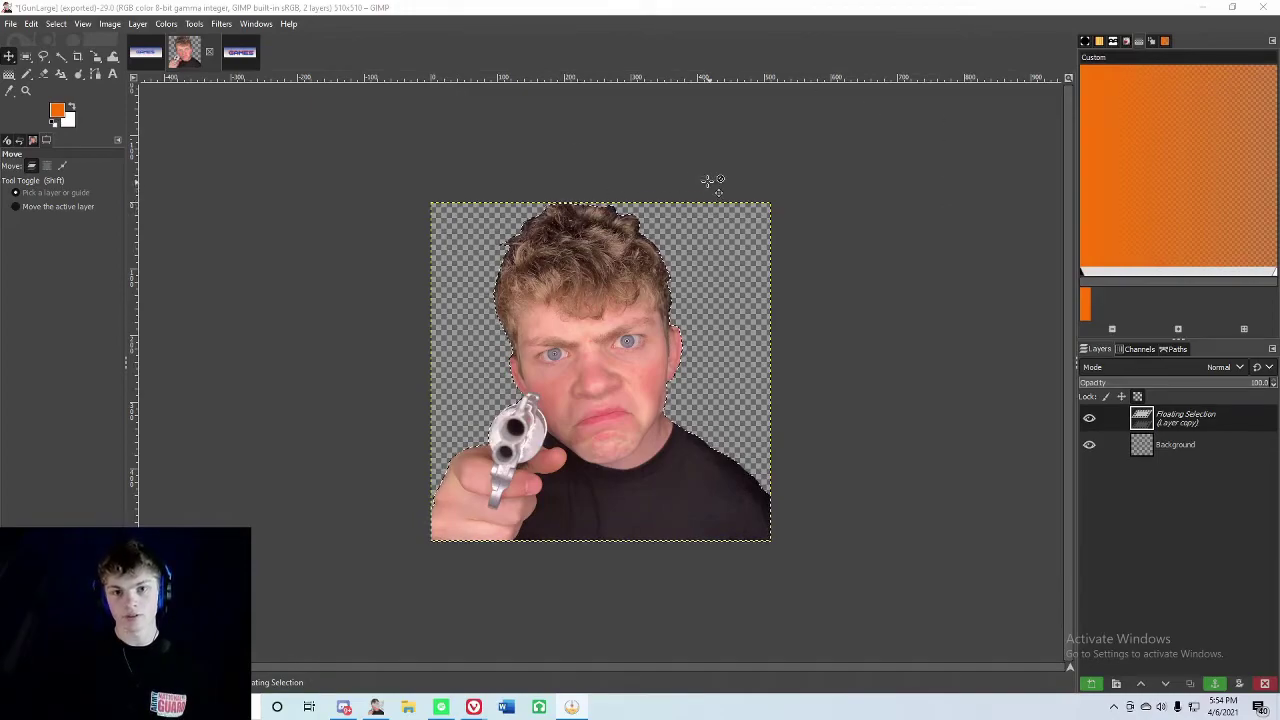
Open Emote for Video.jpeg from the Streaming/Emotes folder on the 2TB Storage (D:) drive, rotating it per its Exif orientation.
{"action": "left_click", "coordinate": [10, 23]}
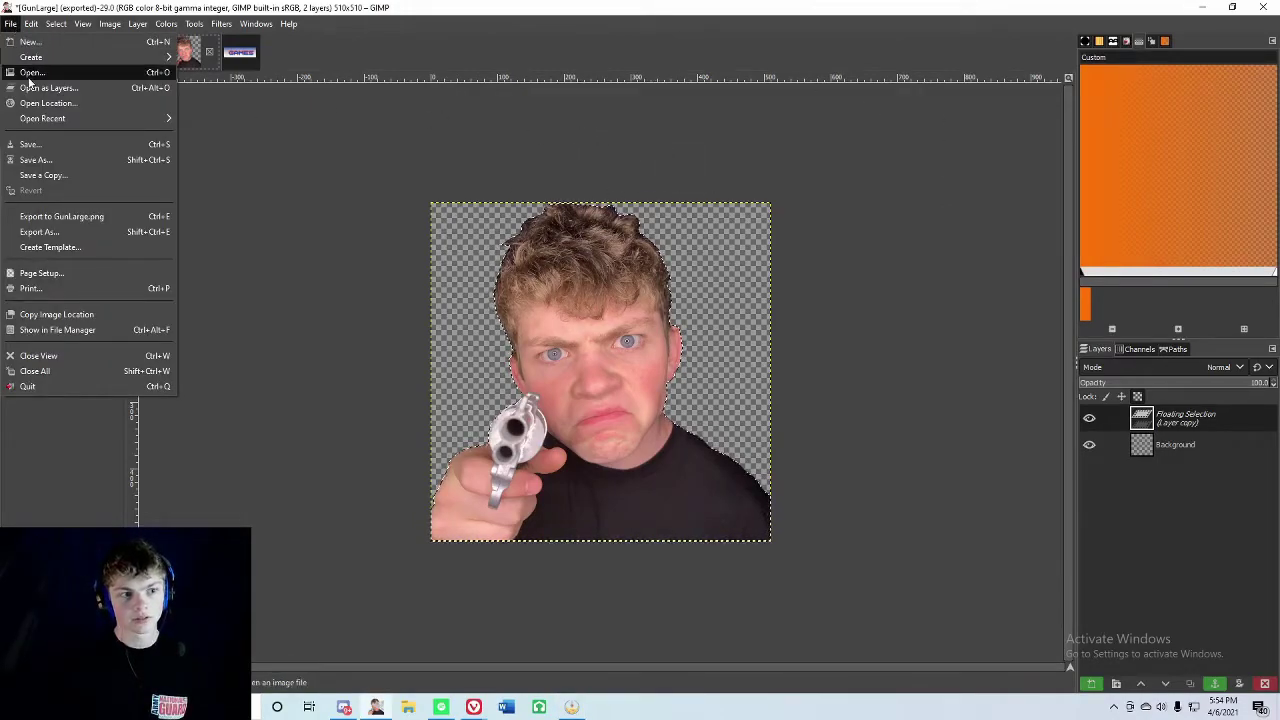
{"action": "left_click", "coordinate": [30, 74]}
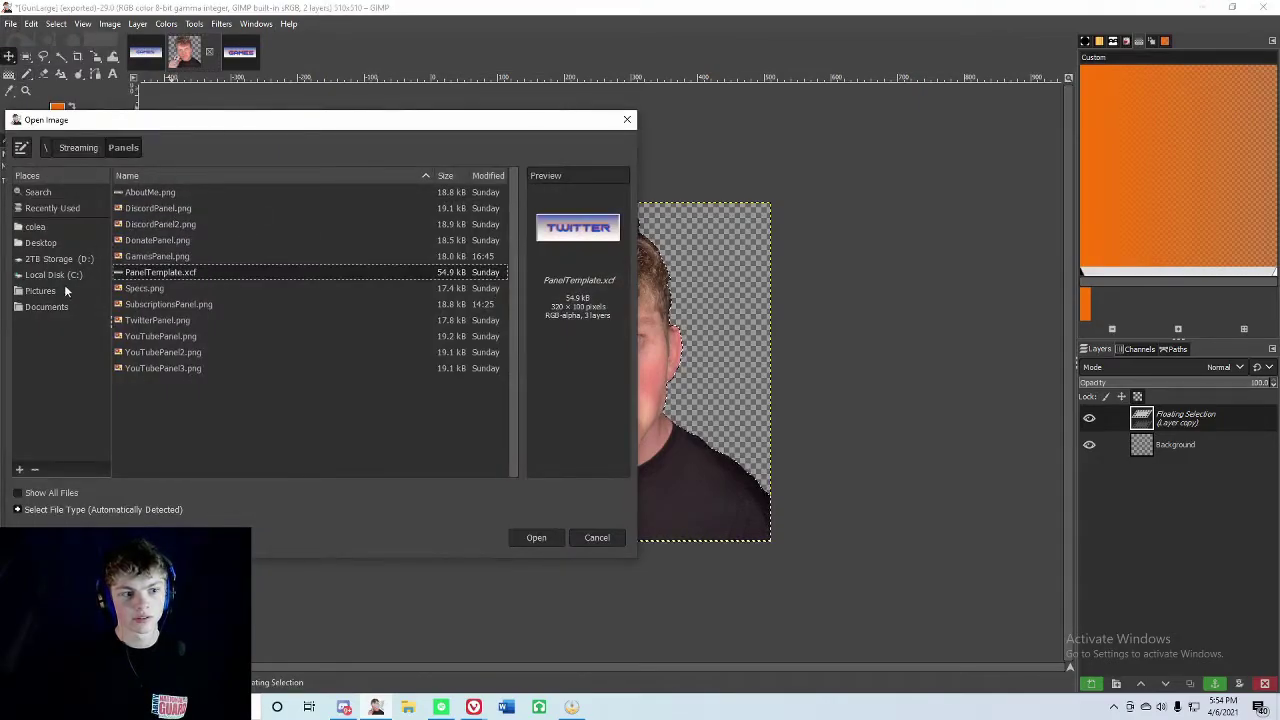
{"action": "left_click", "coordinate": [60, 259]}
{"action": "scroll", "coordinate": [220, 300], "scroll_direction": "down", "scroll_amount": 5}
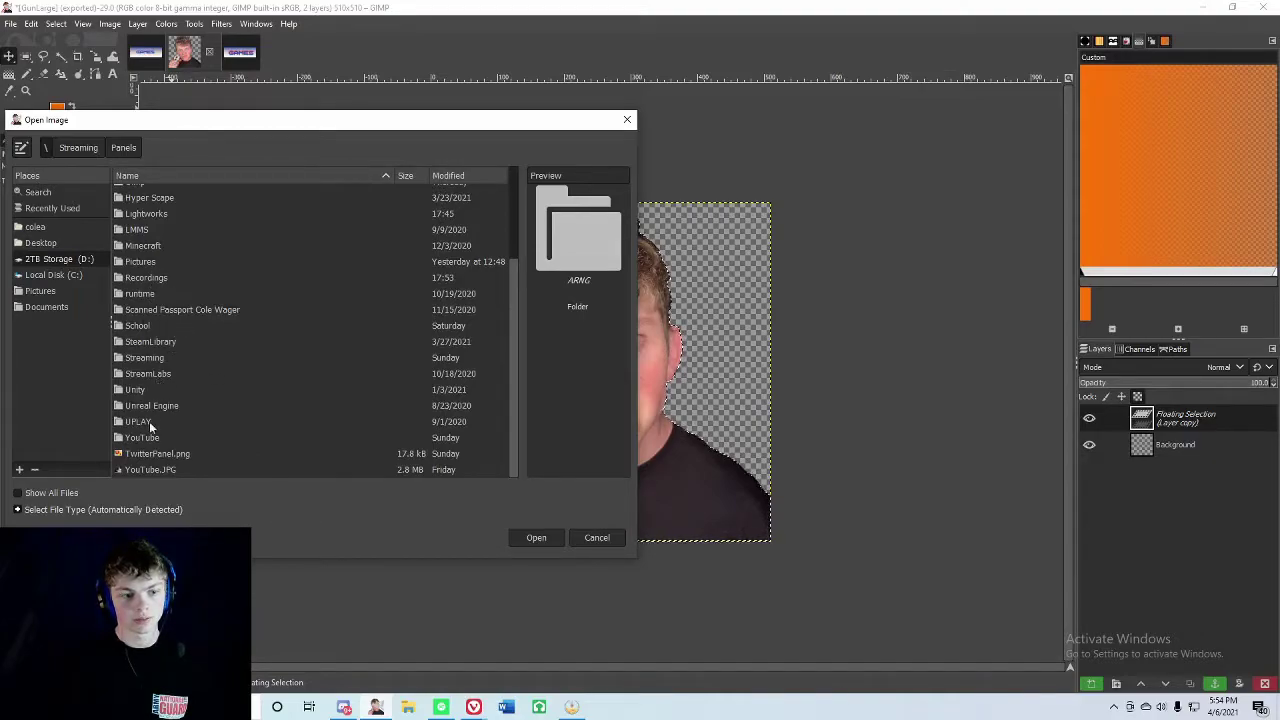
{"action": "double_click", "coordinate": [145, 357]}
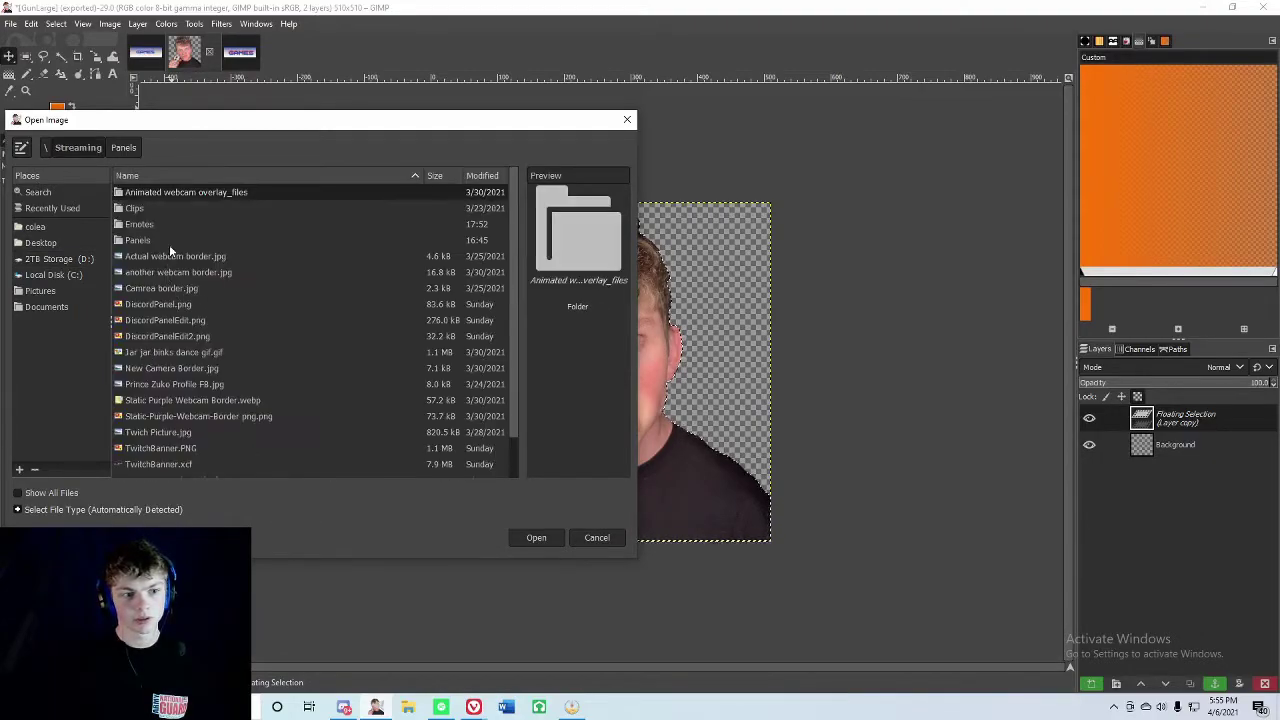
{"action": "double_click", "coordinate": [160, 223]}
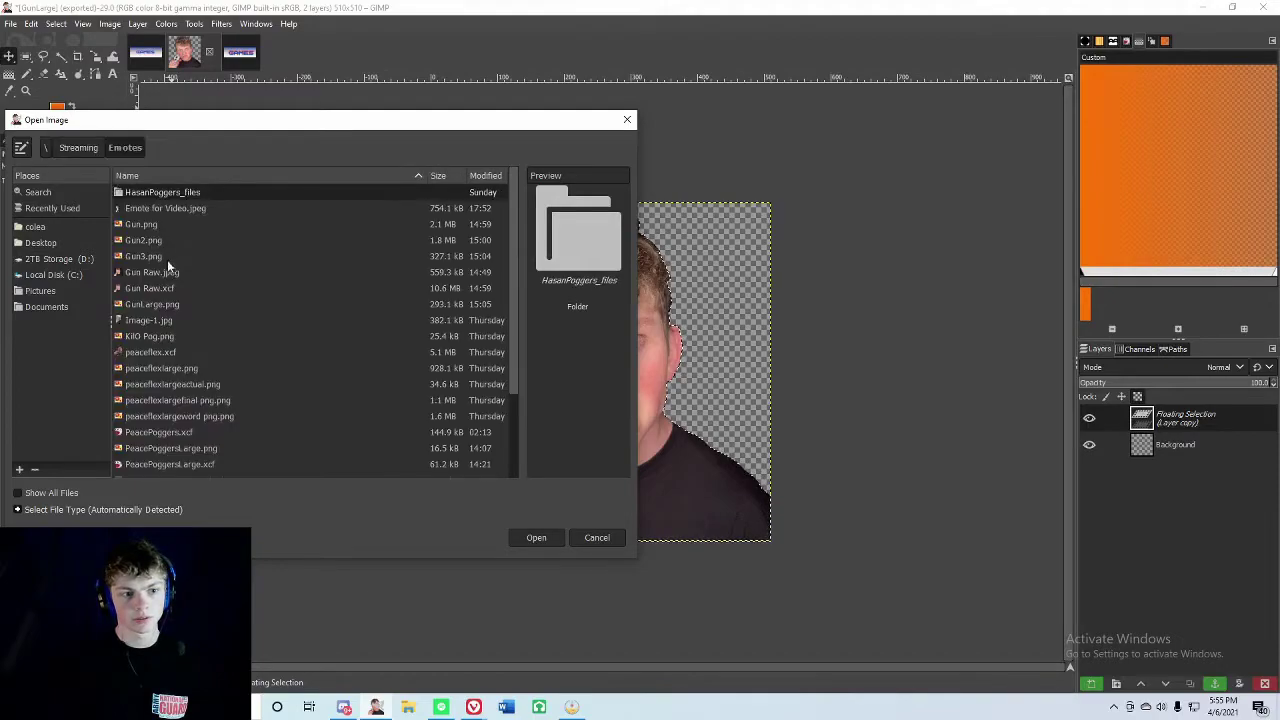
{"action": "left_click", "coordinate": [183, 210]}
{"action": "left_click", "coordinate": [518, 537]}
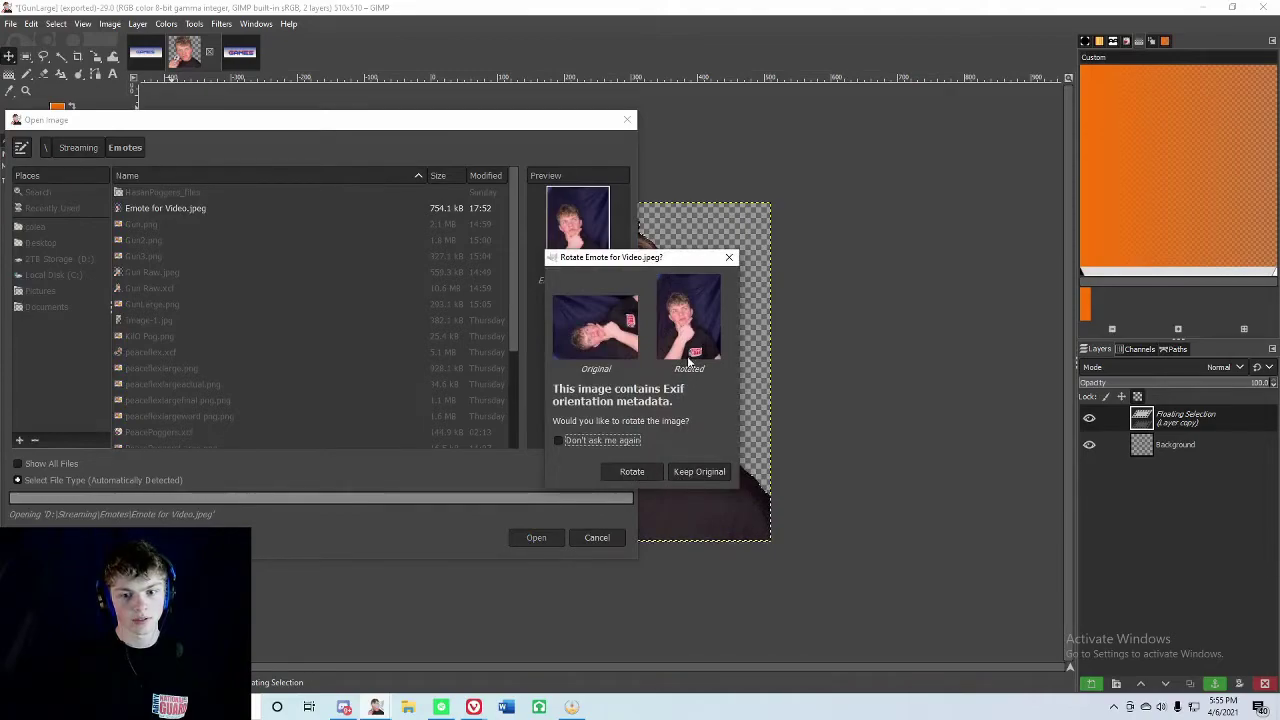
{"action": "left_click", "coordinate": [632, 471]}
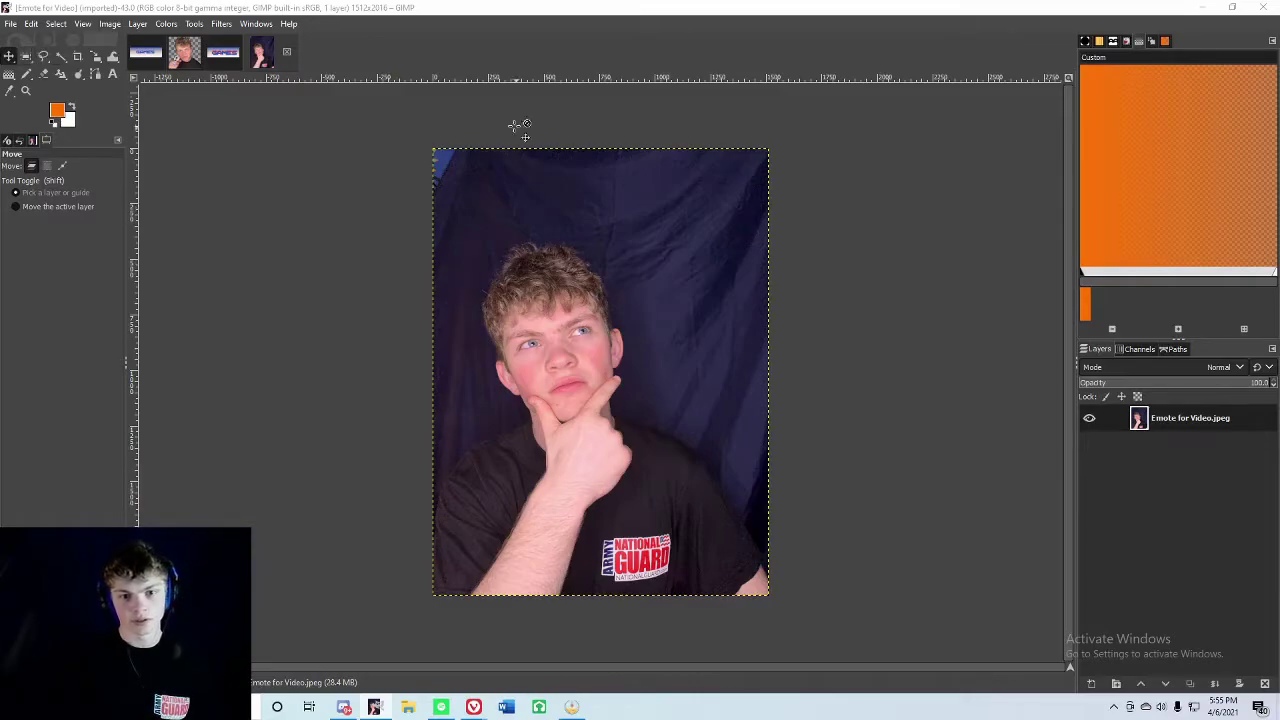
Enter a 1:1 aspect ratio for Crop and crop the photo around the head, shoulders and hand to about 1506 x 1374 px.
{"action": "left_click", "coordinate": [77, 57]}
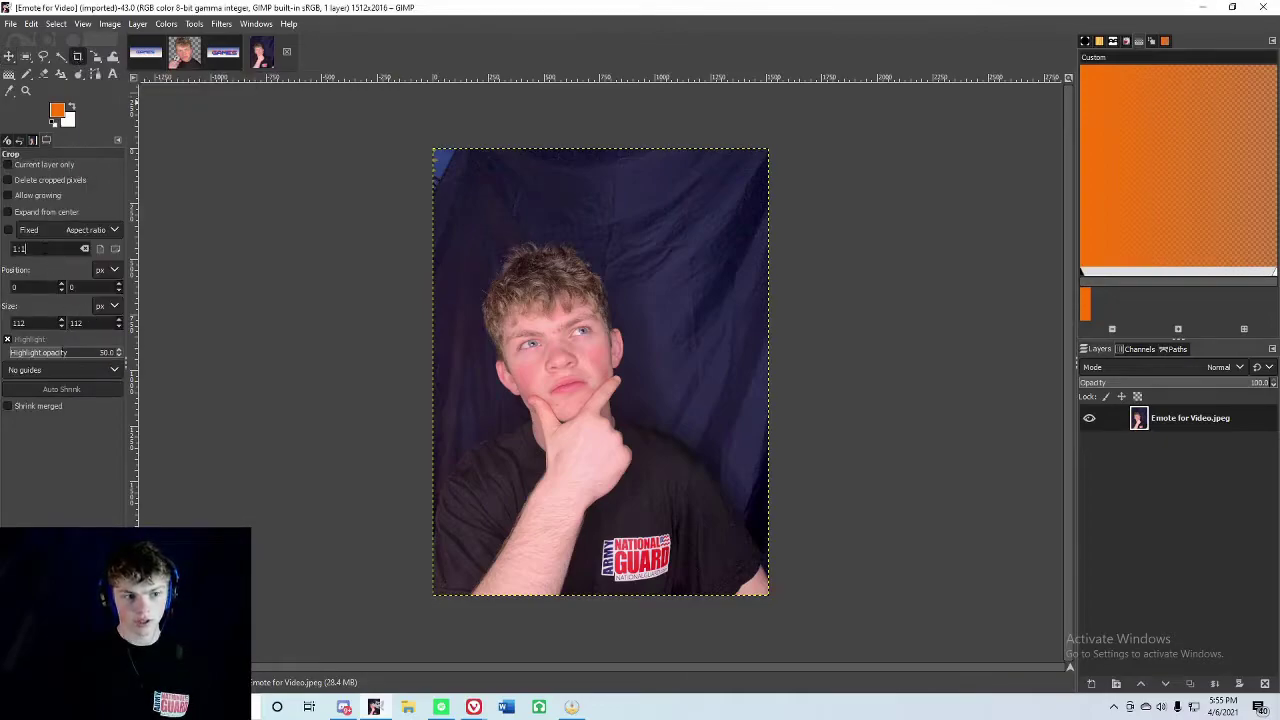
{"action": "type", "text": "1:1"}
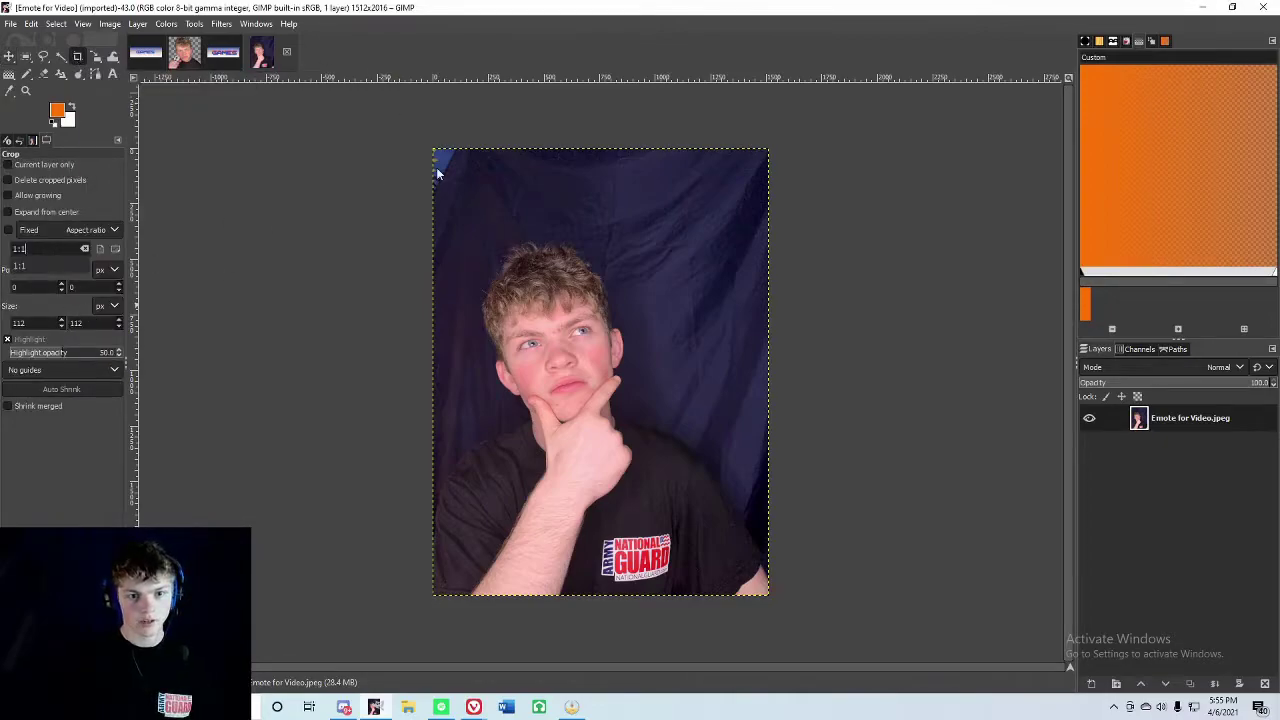
{"action": "left_click", "coordinate": [75, 57]}
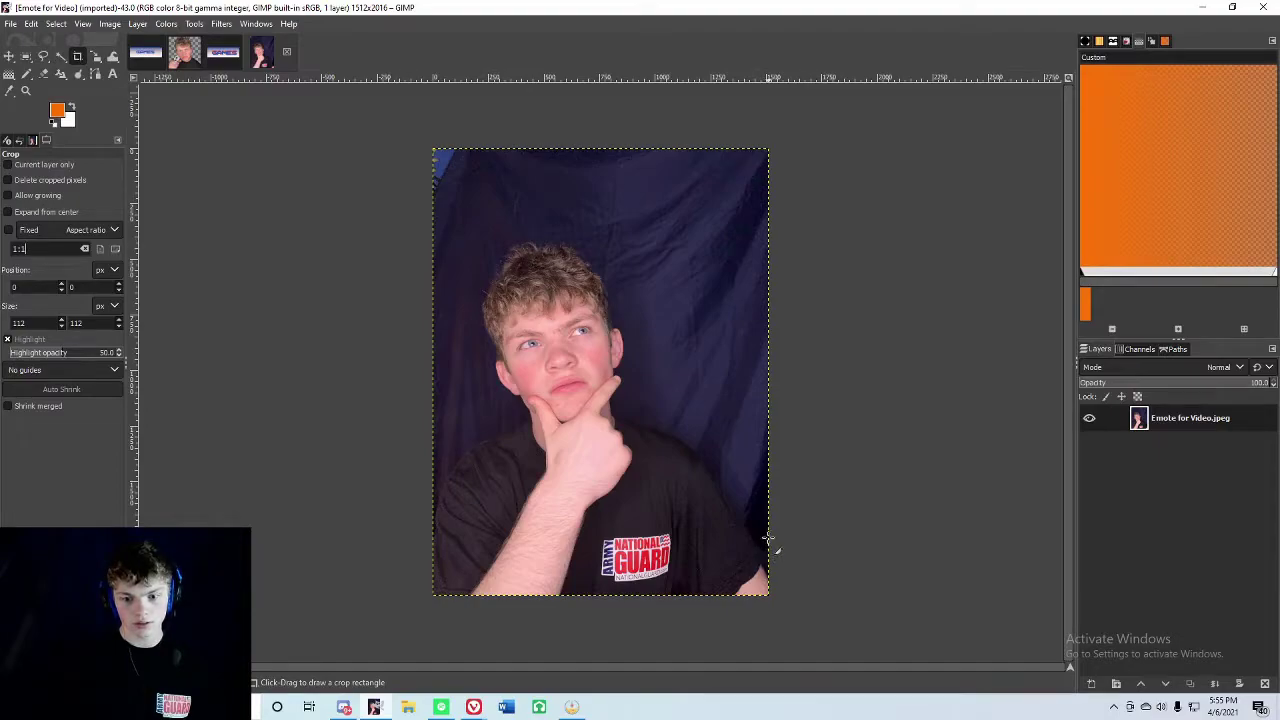
{"action": "left_click_drag", "start_coordinate": [768, 533], "coordinate": [430, 227]}
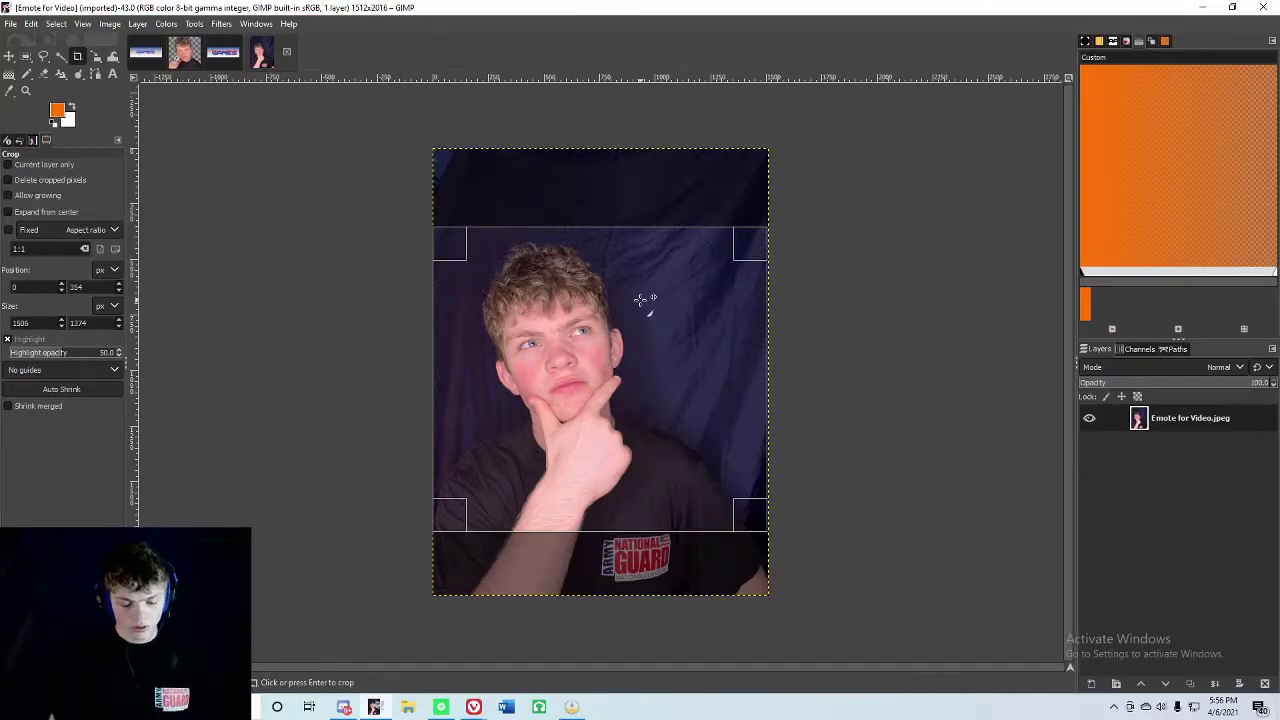
{"action": "left_click", "coordinate": [640, 300]}
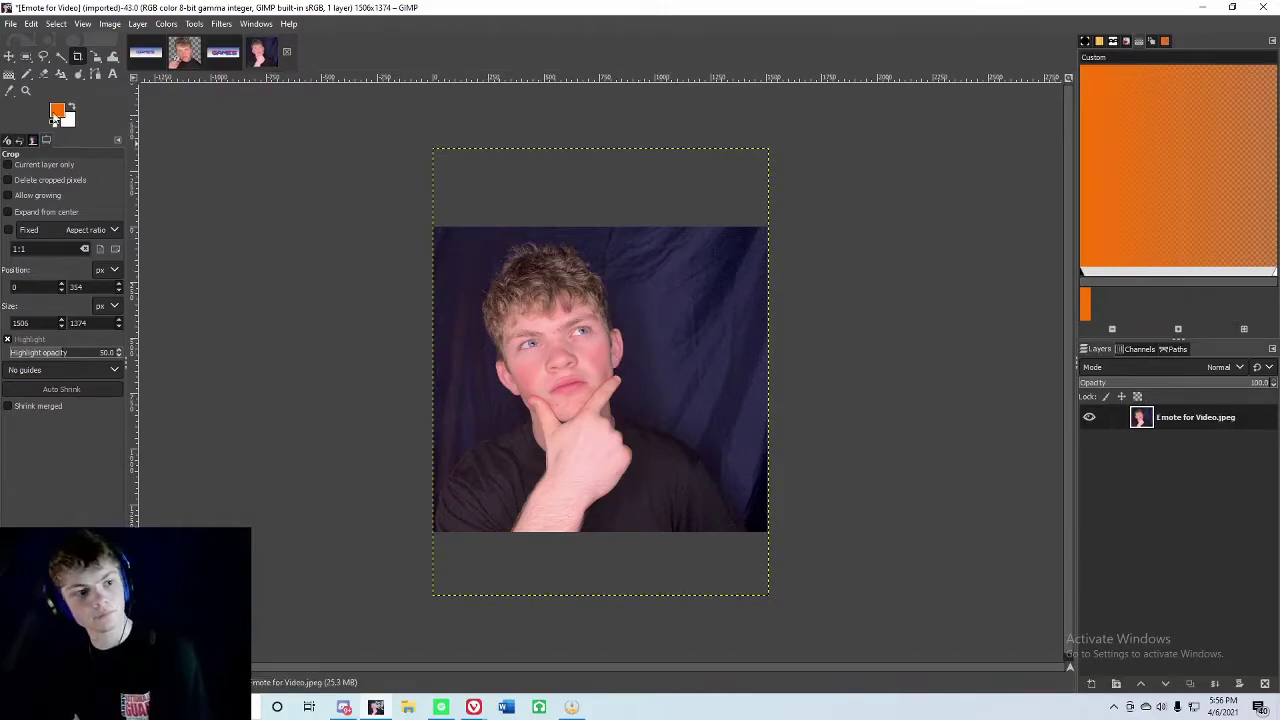
Start a path at the edge of the sleeve on the photo's left side and trace anchors up along the shoulder.
{"action": "left_click", "coordinate": [94, 74]}
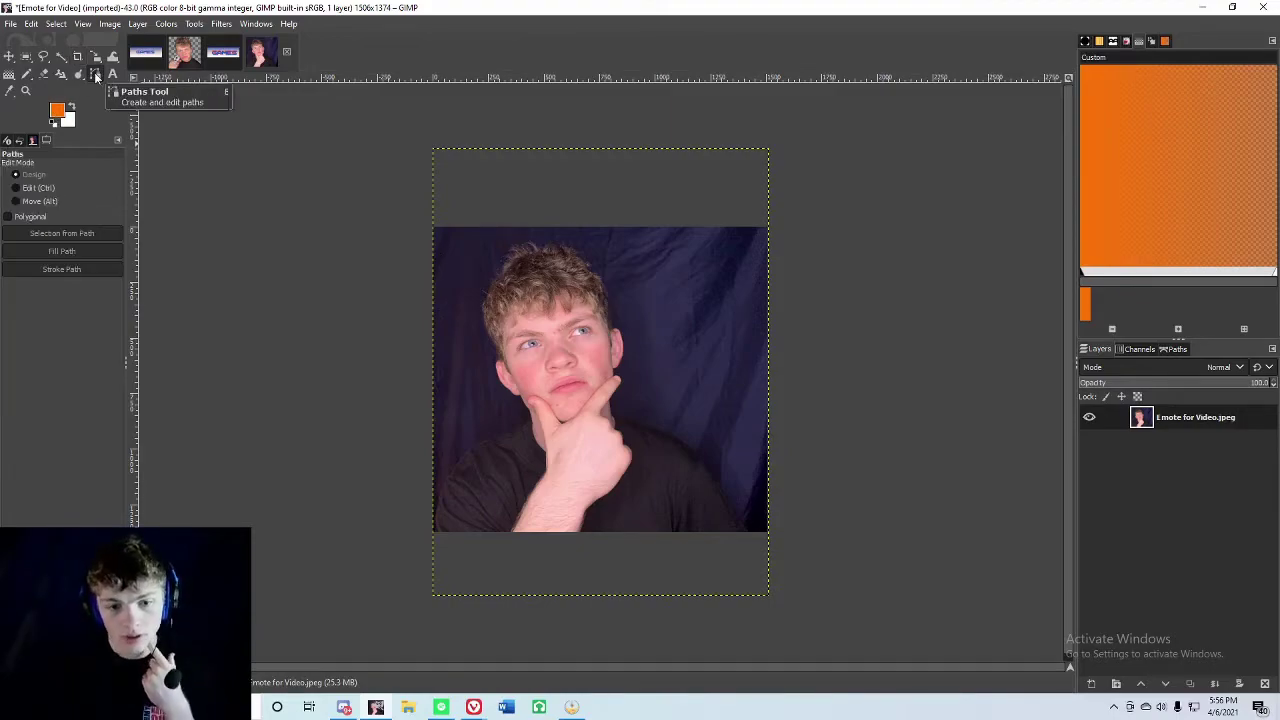
{"action": "scroll", "coordinate": [500, 495], "scroll_direction": "up", "scroll_amount": 4}
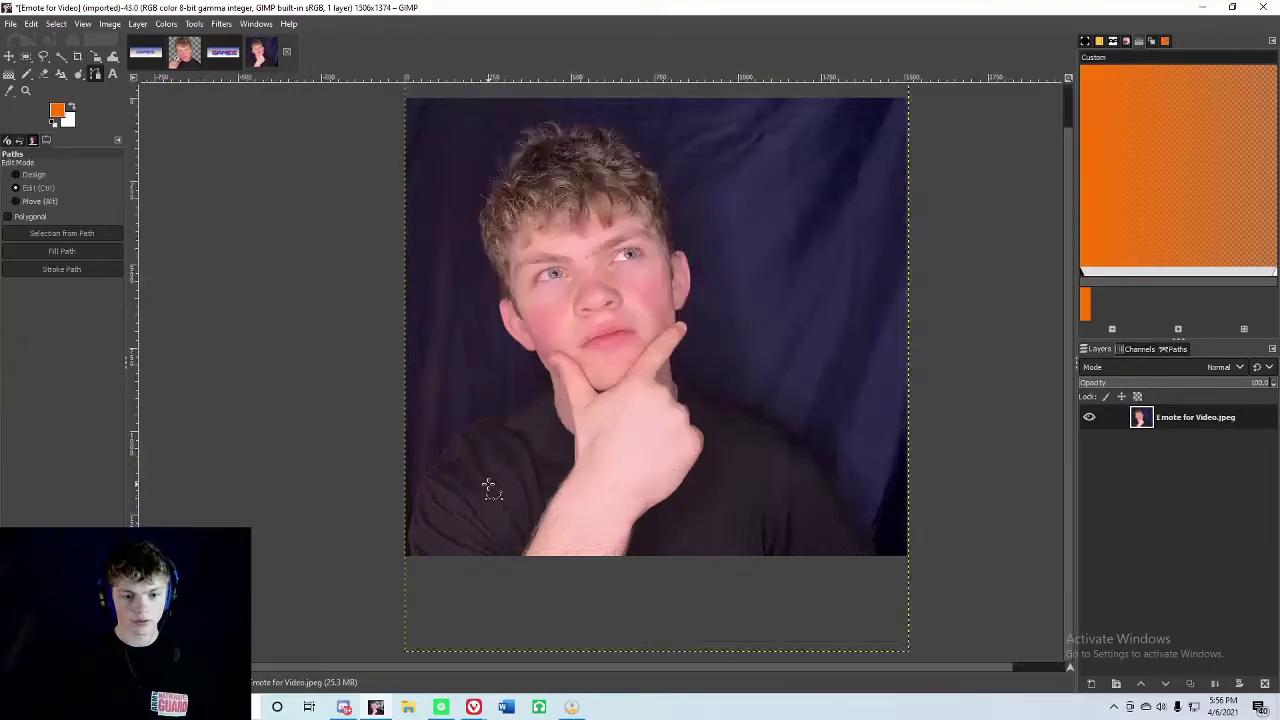
{"action": "scroll", "coordinate": [511, 391], "scroll_direction": "up", "scroll_amount": 1}
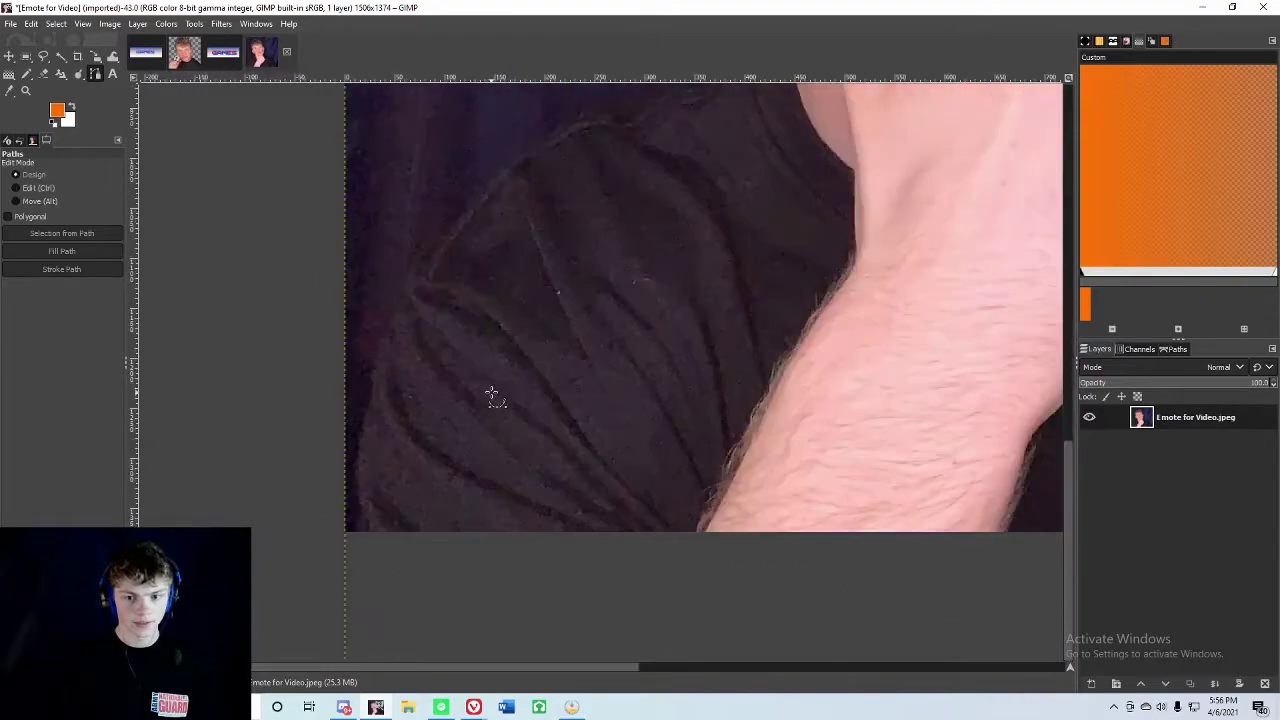
{"action": "scroll", "coordinate": [491, 391], "scroll_direction": "down", "scroll_amount": 2}
{"action": "scroll", "coordinate": [532, 337], "scroll_direction": "down", "scroll_amount": 3}
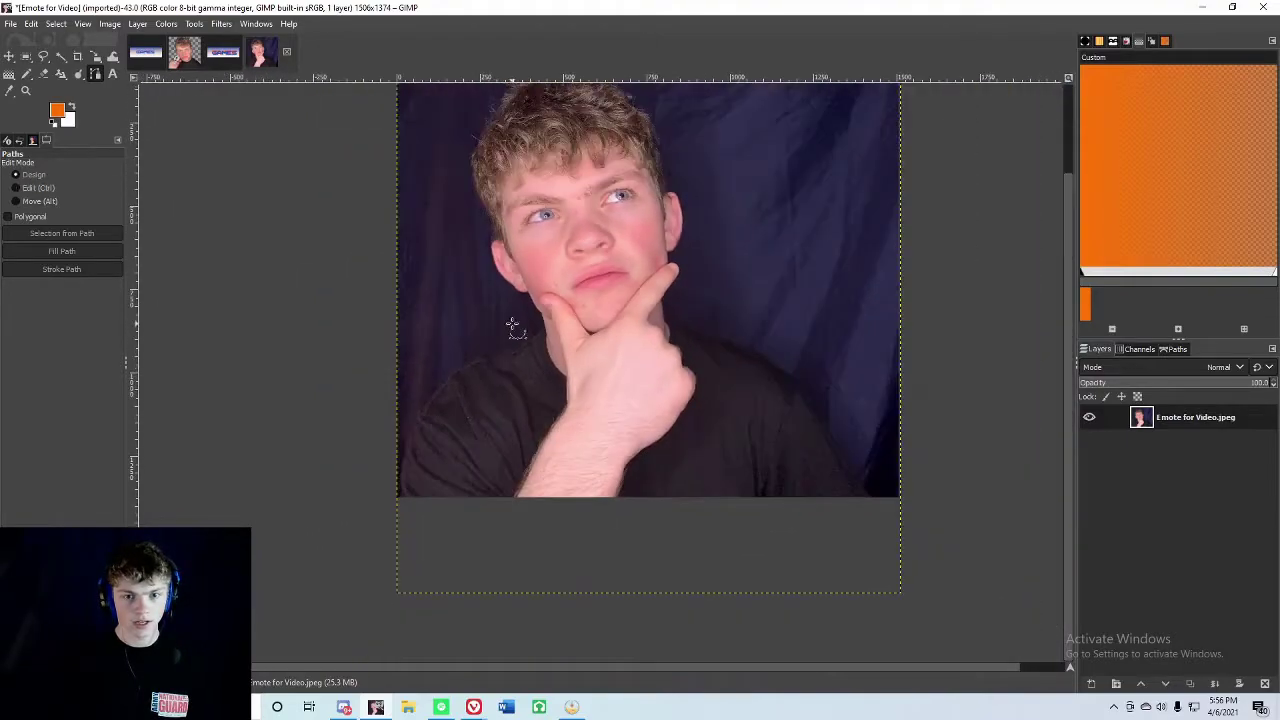
{"action": "left_click_drag", "start_coordinate": [567, 437], "coordinate": [611, 347]}
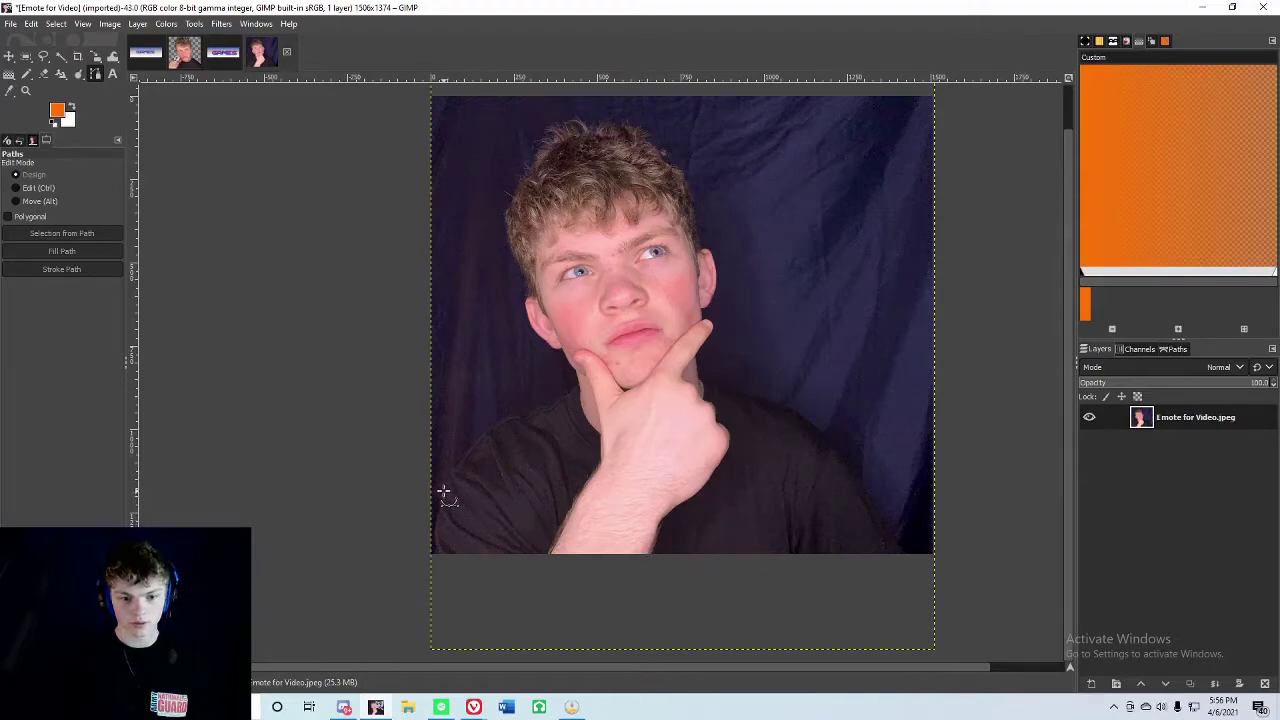
{"action": "scroll", "coordinate": [447, 493], "scroll_direction": "up", "scroll_amount": 2}
{"action": "scroll", "coordinate": [443, 508], "scroll_direction": "up", "scroll_amount": 1}
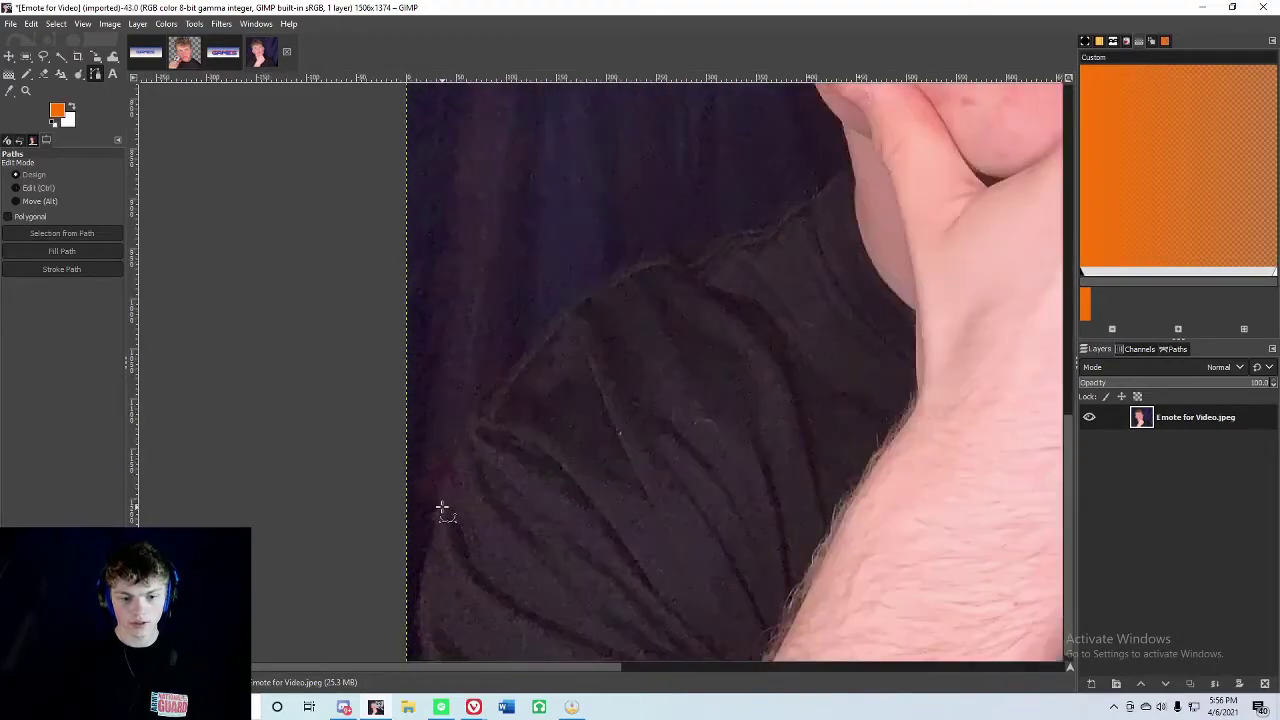
{"action": "scroll", "coordinate": [480, 465], "scroll_direction": "down", "scroll_amount": 5}
{"action": "scroll", "coordinate": [510, 470], "scroll_direction": "up", "scroll_amount": 2}
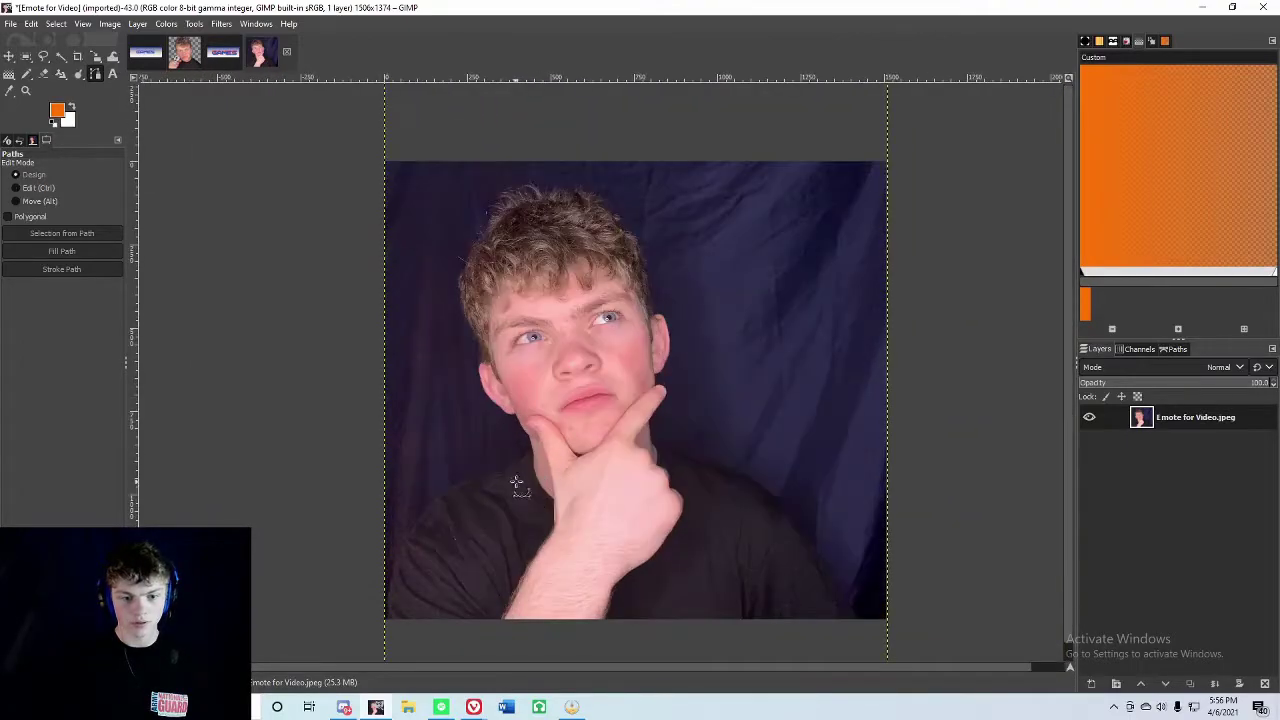
{"action": "scroll", "coordinate": [470, 440], "scroll_direction": "up", "scroll_amount": 4}
{"action": "scroll", "coordinate": [452, 500], "scroll_direction": "down", "scroll_amount": 3}
{"action": "left_click_drag", "start_coordinate": [450, 459], "coordinate": [524, 414]}
{"action": "scroll", "coordinate": [524, 414], "scroll_direction": "up", "scroll_amount": 8, "text": "ctrl"}
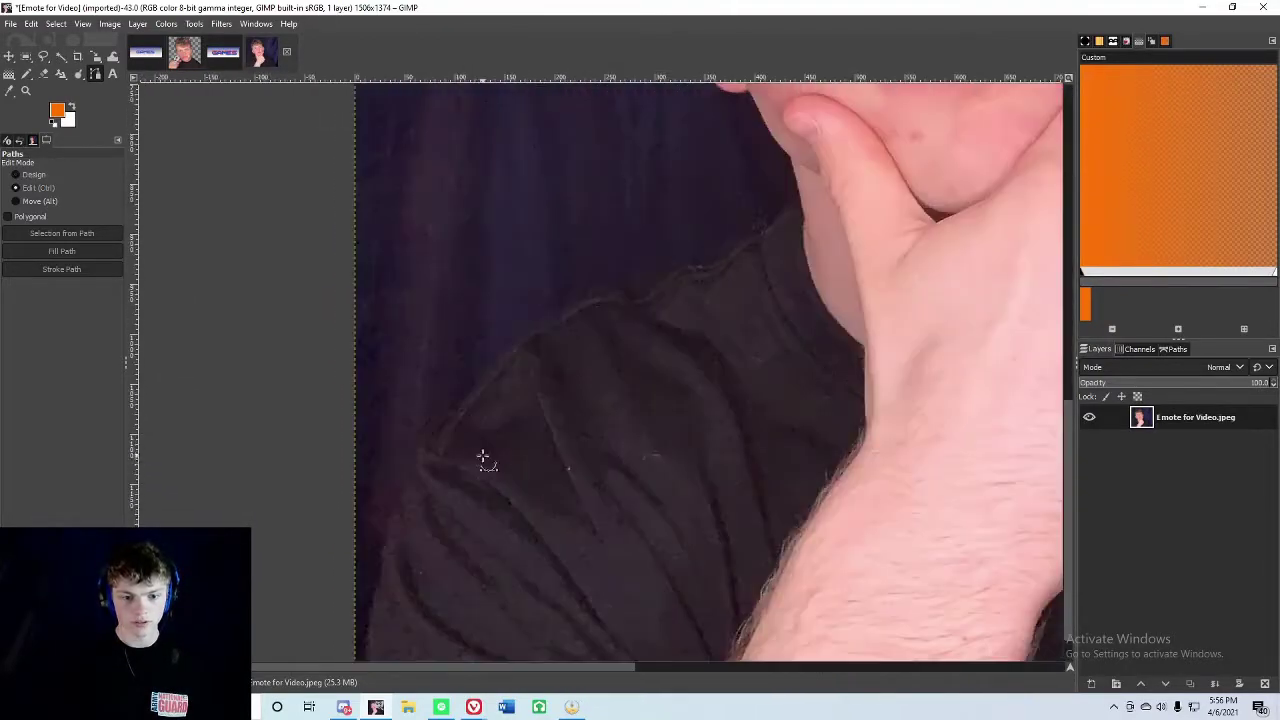
{"action": "scroll", "coordinate": [500, 435], "scroll_direction": "down", "scroll_amount": 6, "text": "ctrl"}
{"action": "scroll", "coordinate": [500, 432], "scroll_direction": "up", "scroll_amount": 4, "text": "ctrl"}
{"action": "scroll", "coordinate": [492, 456], "scroll_direction": "up", "scroll_amount": 2, "text": "ctrl"}
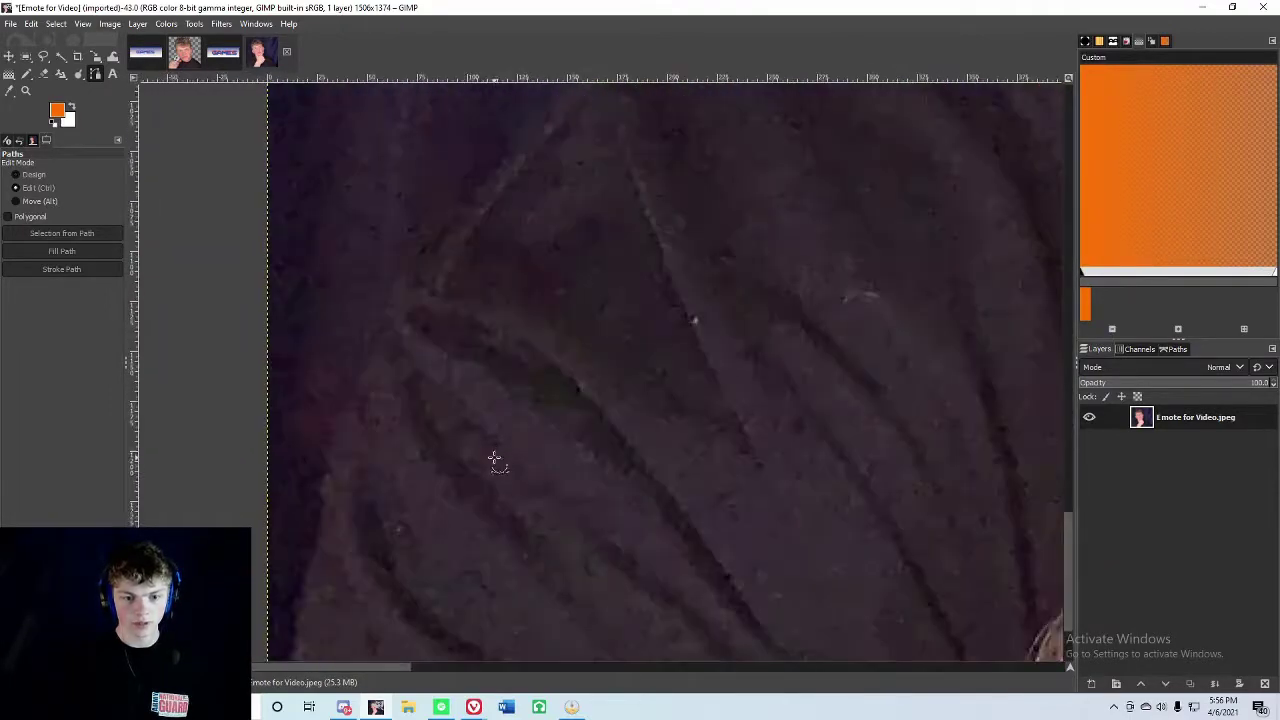
{"action": "scroll", "coordinate": [492, 456], "scroll_direction": "down", "scroll_amount": 2, "text": "ctrl"}
{"action": "left_click_drag", "start_coordinate": [506, 445], "coordinate": [542, 428]}
{"action": "scroll", "coordinate": [478, 470], "scroll_direction": "up", "scroll_amount": 2, "text": "ctrl"}
{"action": "left_click_drag", "start_coordinate": [474, 489], "coordinate": [566, 326]}
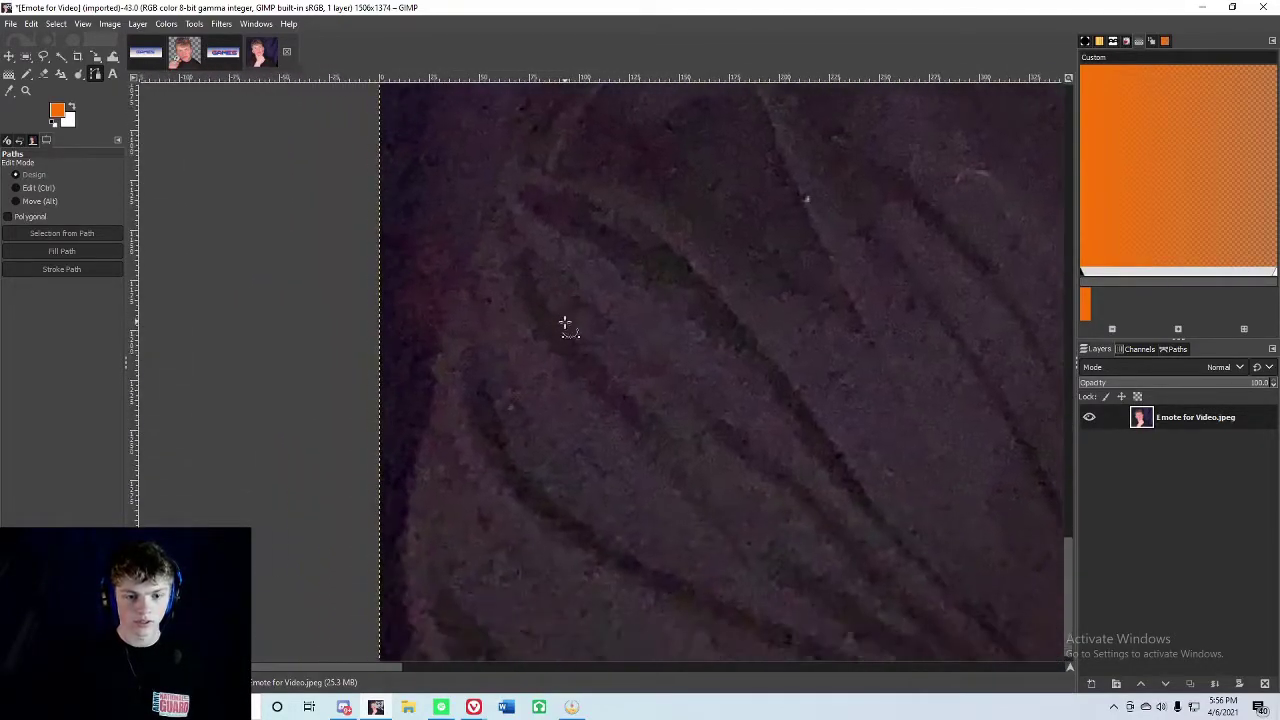
{"action": "scroll", "coordinate": [452, 446], "scroll_direction": "down", "scroll_amount": 3, "text": "ctrl"}
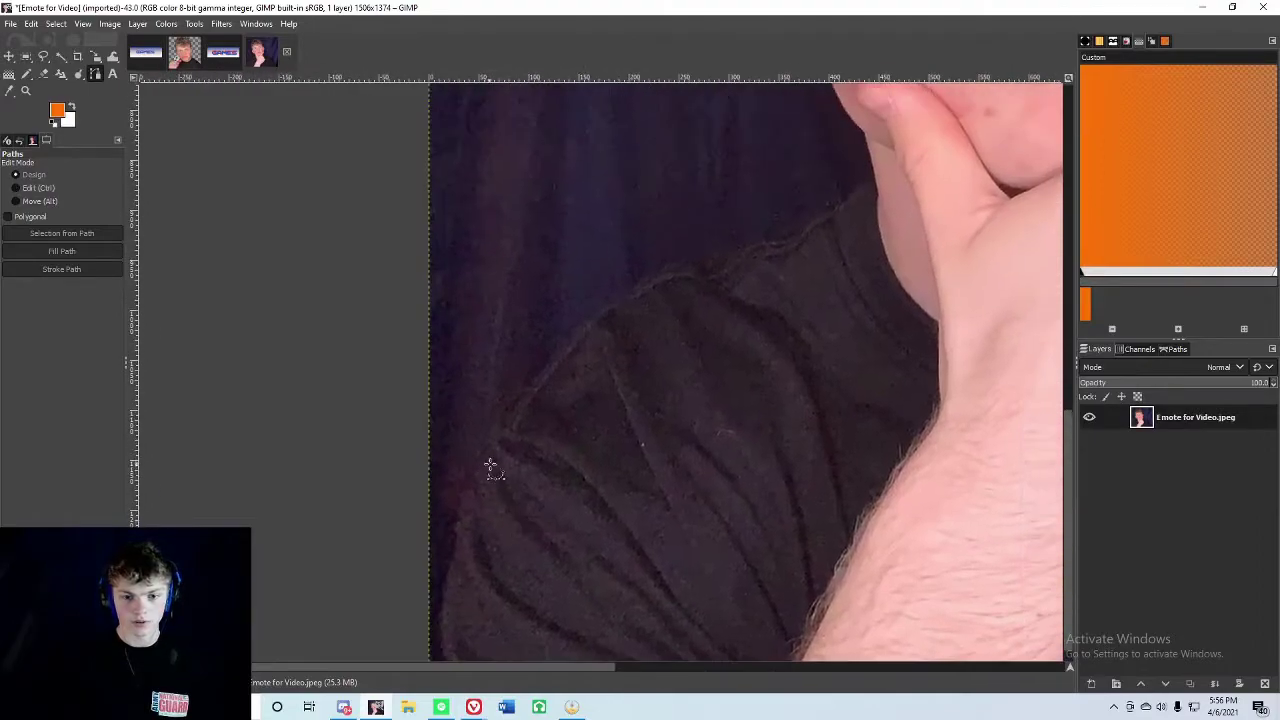
{"action": "left_click", "coordinate": [479, 463]}
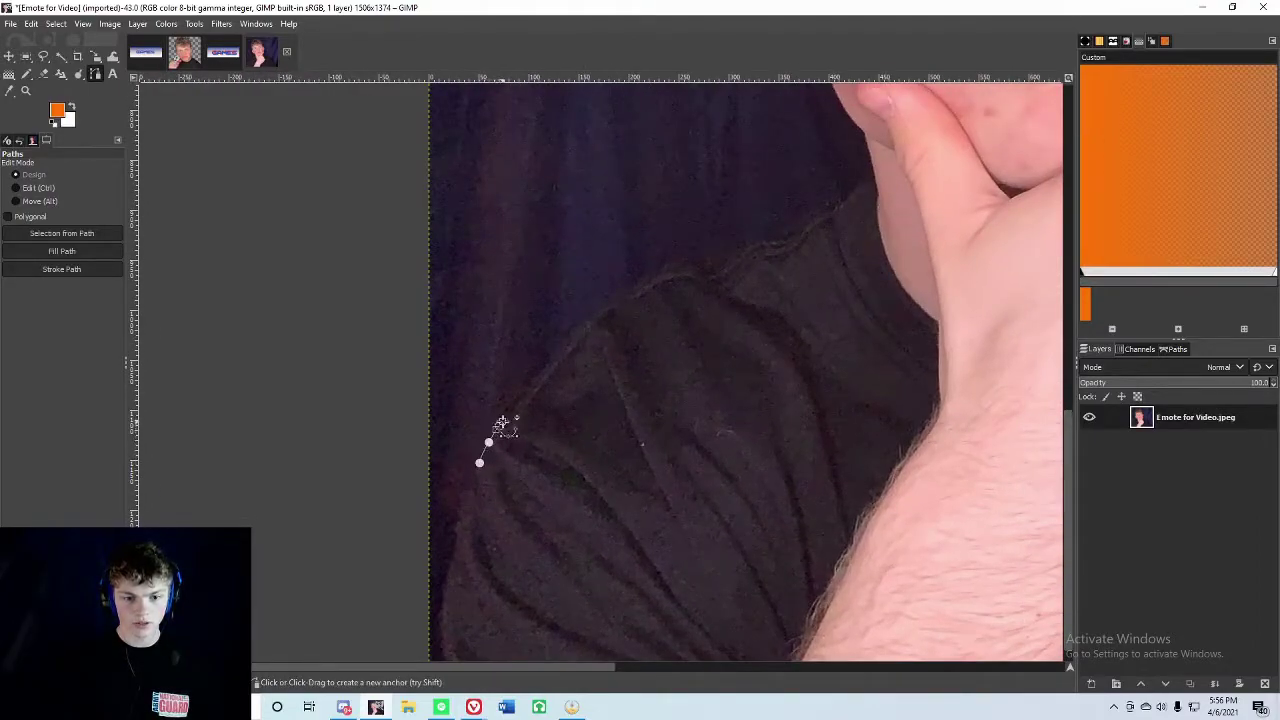
{"action": "left_click", "coordinate": [499, 425]}
{"action": "left_click", "coordinate": [519, 399]}
{"action": "left_click", "coordinate": [538, 377]}
{"action": "left_click", "coordinate": [564, 344]}
{"action": "left_click", "coordinate": [592, 314]}
{"action": "left_click", "coordinate": [626, 291]}
{"action": "left_click", "coordinate": [666, 275]}
Continue the path along the rest of the shirt's shoulder seam up to the neck.
{"action": "left_click", "coordinate": [597, 353]}
{"action": "left_click", "coordinate": [639, 326]}
{"action": "left_click", "coordinate": [677, 310]}
{"action": "left_click", "coordinate": [715, 291]}
{"action": "left_click", "coordinate": [737, 275]}
{"action": "left_click", "coordinate": [754, 257]}
Trace the path from the collar up the neck and along the jawline to the earlobe.
{"action": "scroll", "coordinate": [758, 247], "scroll_direction": "up", "scroll_amount": 2, "text": "ctrl"}
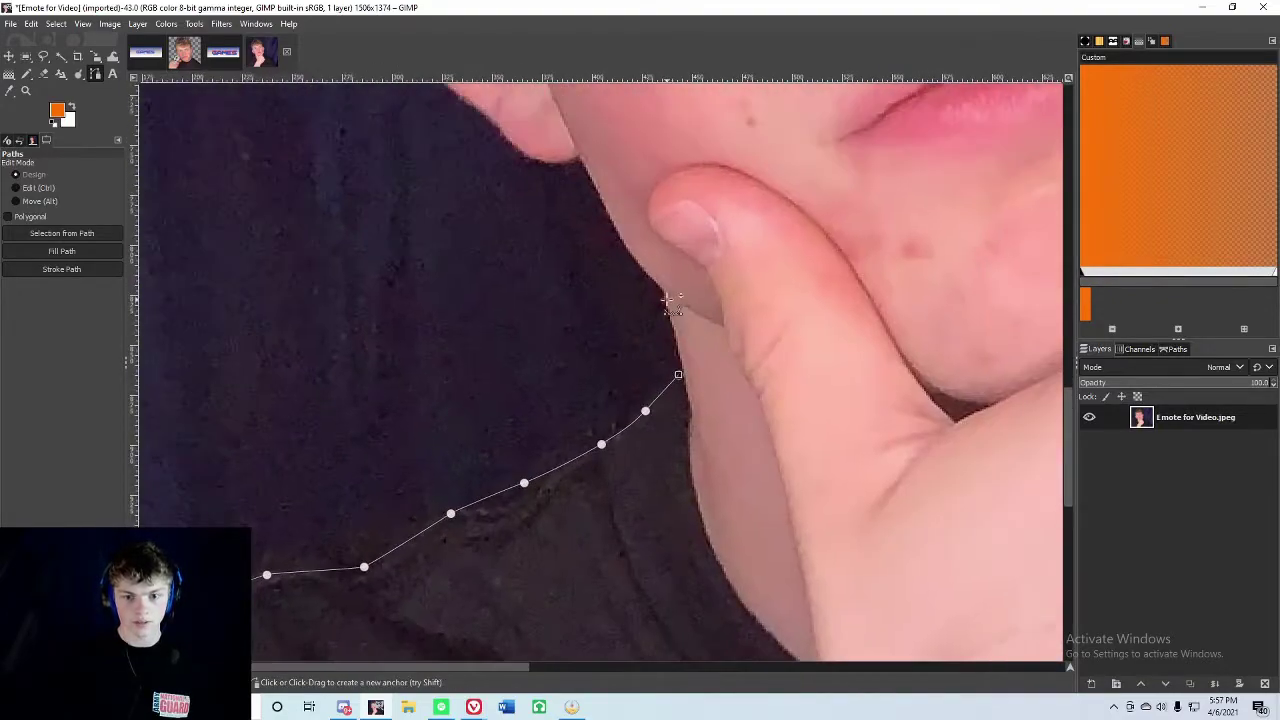
{"action": "left_click", "coordinate": [666, 300]}
{"action": "left_click", "coordinate": [675, 328]}
{"action": "left_click", "coordinate": [655, 310]}
{"action": "left_click", "coordinate": [627, 269]}
{"action": "left_click", "coordinate": [610, 235]}
{"action": "left_click", "coordinate": [592, 197]}
Extend the path around the outer edge of the ear on the photo's left side, up to the hairline.
{"action": "left_click_drag", "start_coordinate": [595, 200], "coordinate": [741, 310]}
{"action": "left_click", "coordinate": [714, 308]}
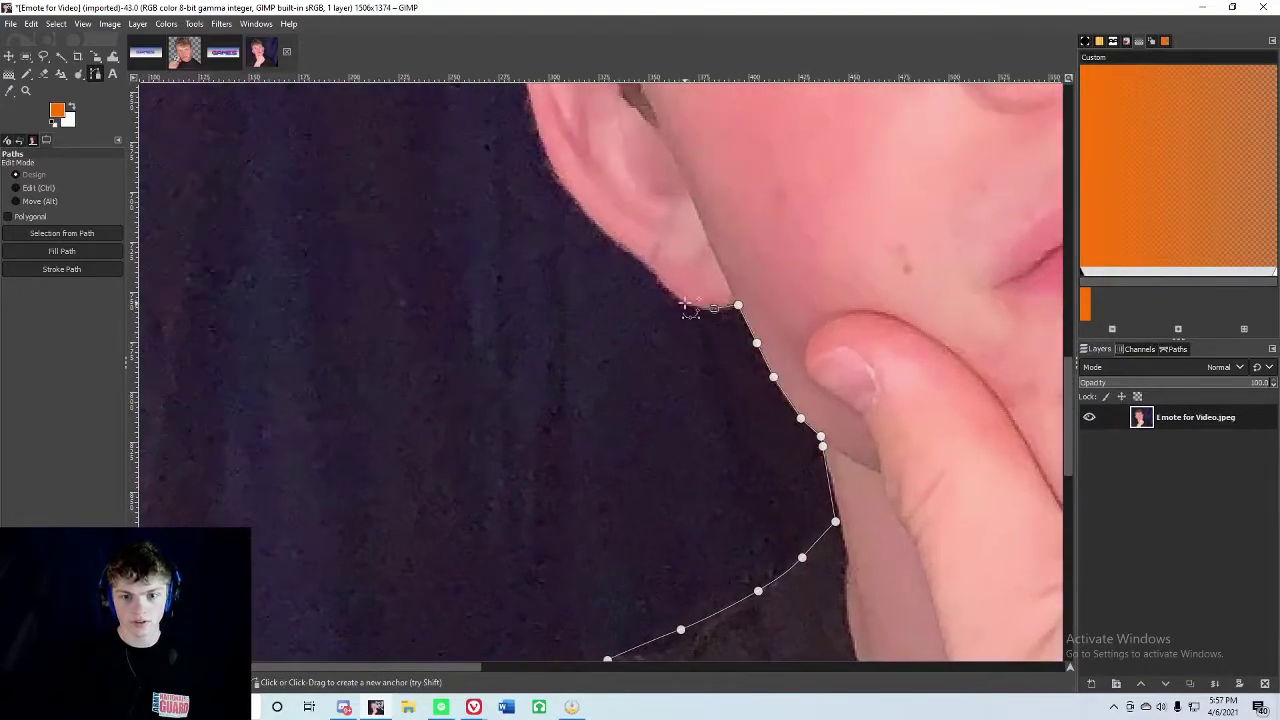
{"action": "left_click", "coordinate": [683, 299]}
{"action": "left_click", "coordinate": [657, 276]}
{"action": "left_click", "coordinate": [640, 256]}
{"action": "mouse_move", "coordinate": [615, 242]}
{"action": "left_mouse_down"}
{"action": "mouse_move", "coordinate": [701, 305]}
{"action": "mouse_move", "coordinate": [670, 309]}
{"action": "left_mouse_up"}
{"action": "left_click", "coordinate": [687, 290]}
{"action": "left_click", "coordinate": [651, 249]}
{"action": "left_click", "coordinate": [660, 283]}
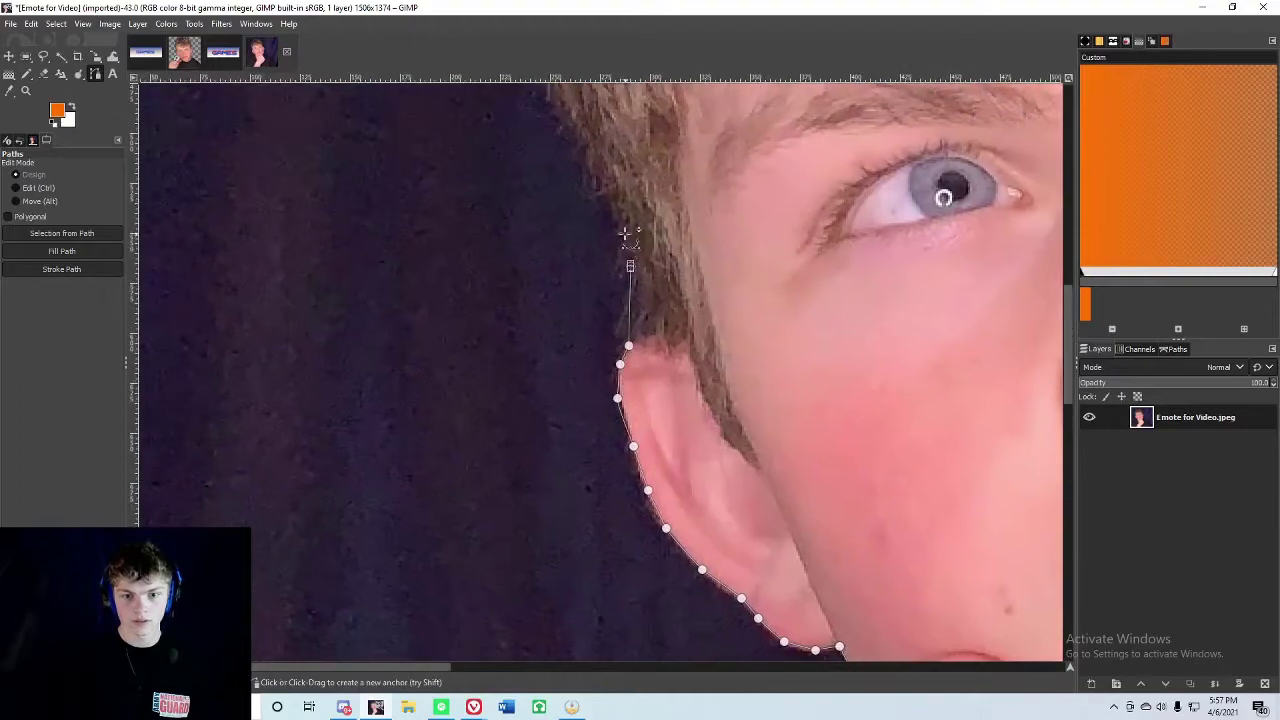
Trace the path up the left side of the hair and over to the top of the head.
{"action": "left_click", "coordinate": [623, 225]}
{"action": "scroll", "coordinate": [623, 225], "scroll_direction": "down", "scroll_amount": 1, "text": "ctrl"}
{"action": "left_click_drag", "start_coordinate": [607, 182], "coordinate": [663, 449]}
{"action": "left_click", "coordinate": [663, 449]}
{"action": "left_click", "coordinate": [618, 346]}
{"action": "left_click", "coordinate": [604, 269]}
{"action": "left_click_drag", "start_coordinate": [604, 262], "coordinate": [486, 527]}
{"action": "left_click", "coordinate": [494, 476]}
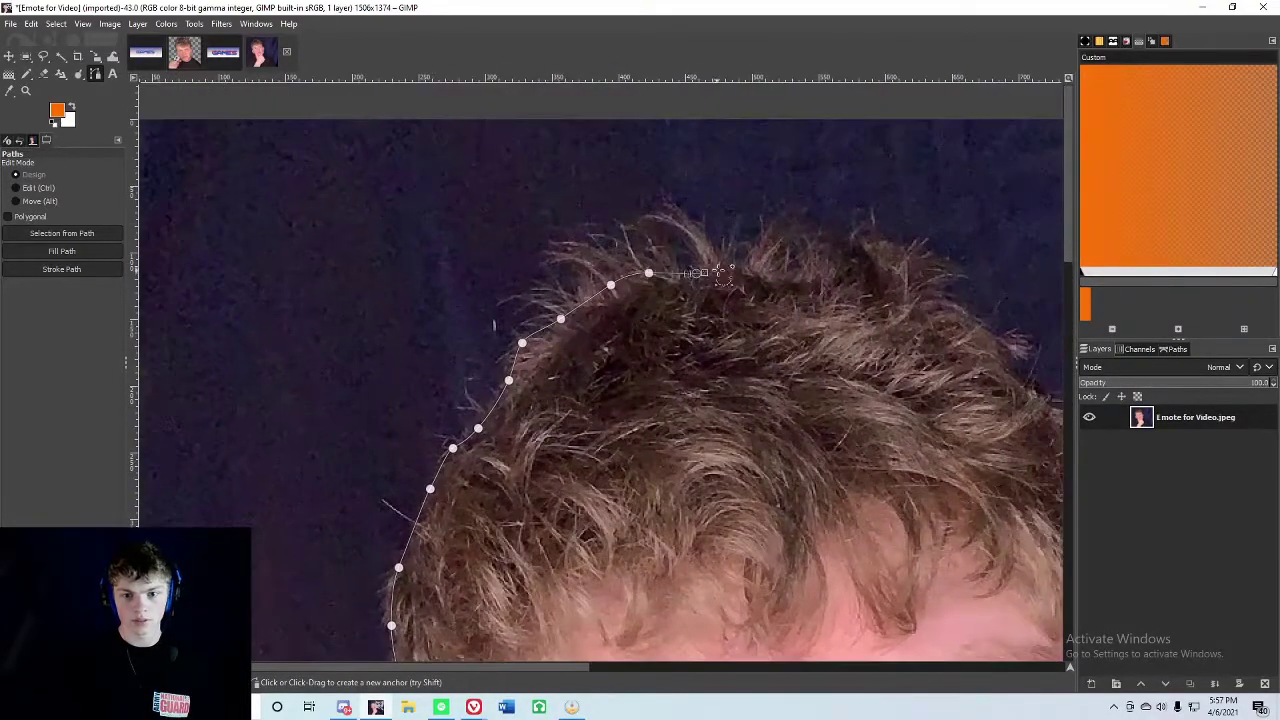
{"action": "left_click", "coordinate": [725, 269]}
{"action": "left_click", "coordinate": [753, 270]}
Continue the path across the crown and down the right side of the hair to the top of the other ear.
{"action": "left_click_drag", "start_coordinate": [755, 270], "coordinate": [562, 280]}
{"action": "left_click", "coordinate": [617, 283]}
{"action": "left_click", "coordinate": [675, 290]}
{"action": "left_click", "coordinate": [727, 300]}
{"action": "left_click", "coordinate": [755, 324]}
{"action": "left_click", "coordinate": [797, 355]}
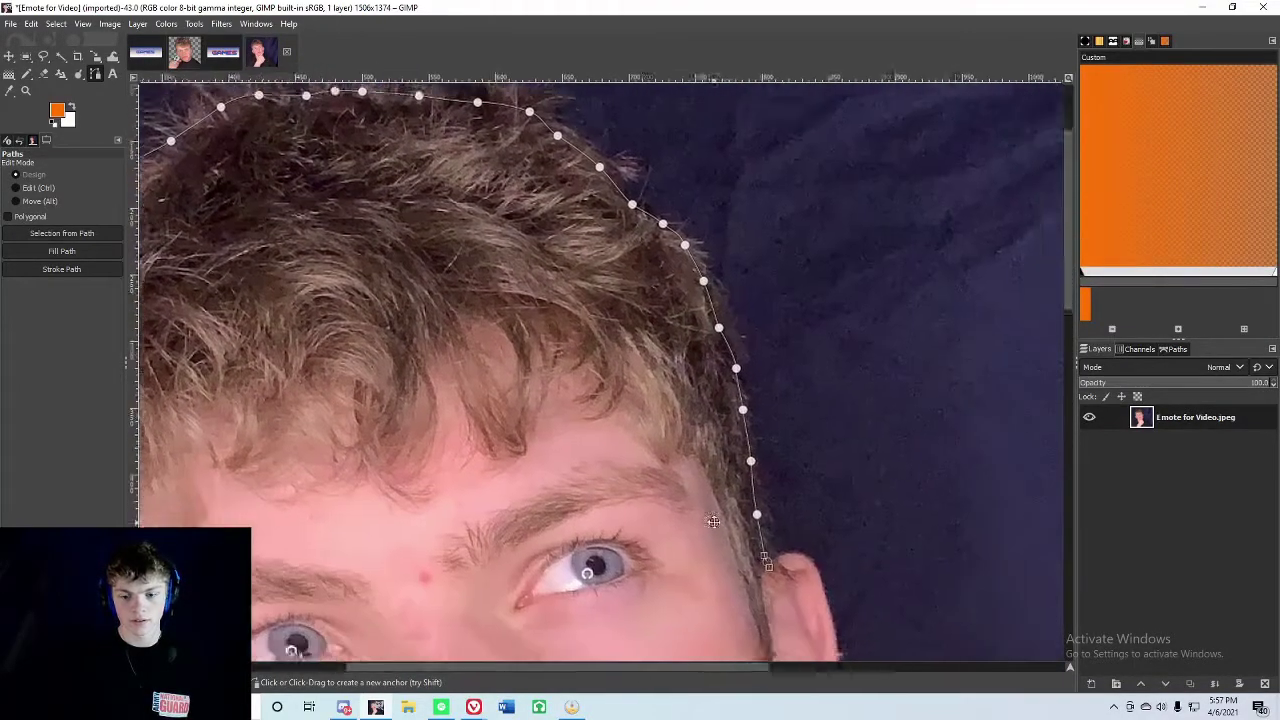
Undo the last three path anchors along the side hair just above the ear on the photo's right side.
{"action": "left_click_drag", "start_coordinate": [699, 512], "coordinate": [445, 252]}
{"action": "scroll", "coordinate": [516, 292], "scroll_direction": "up", "scroll_amount": 3, "text": "ctrl"}
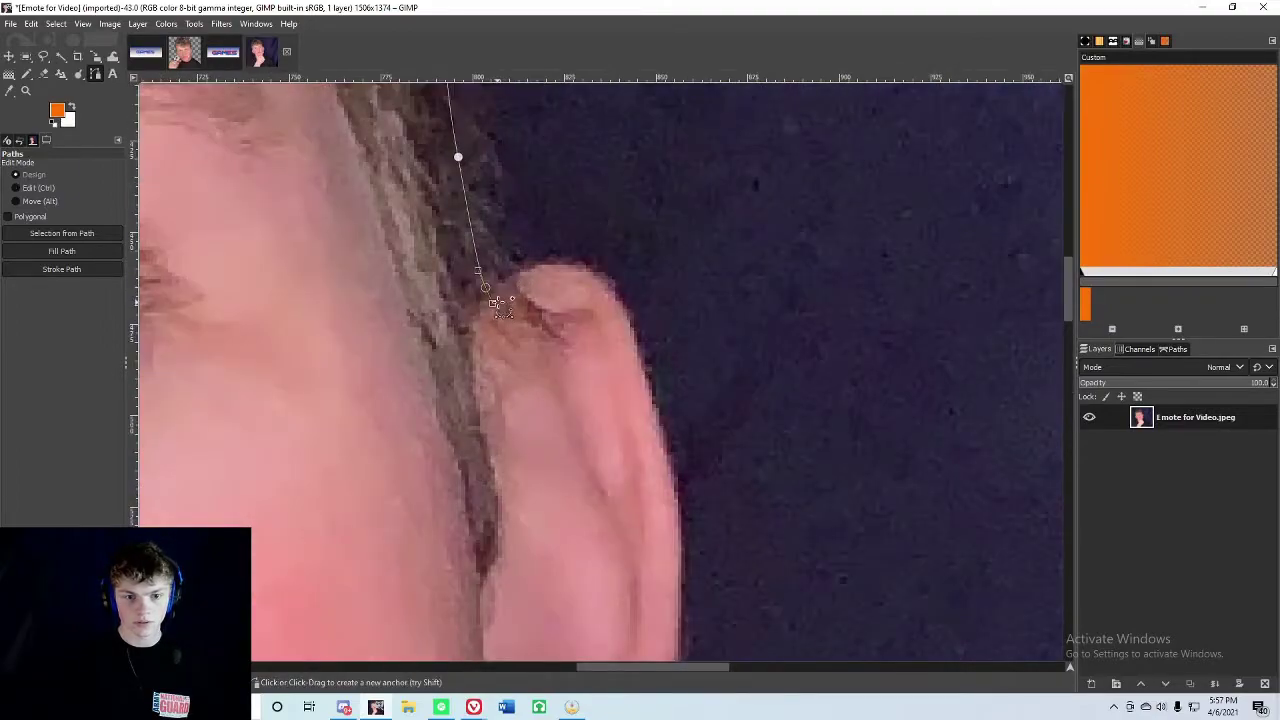
{"action": "scroll", "coordinate": [497, 305], "scroll_direction": "down", "scroll_amount": 1}
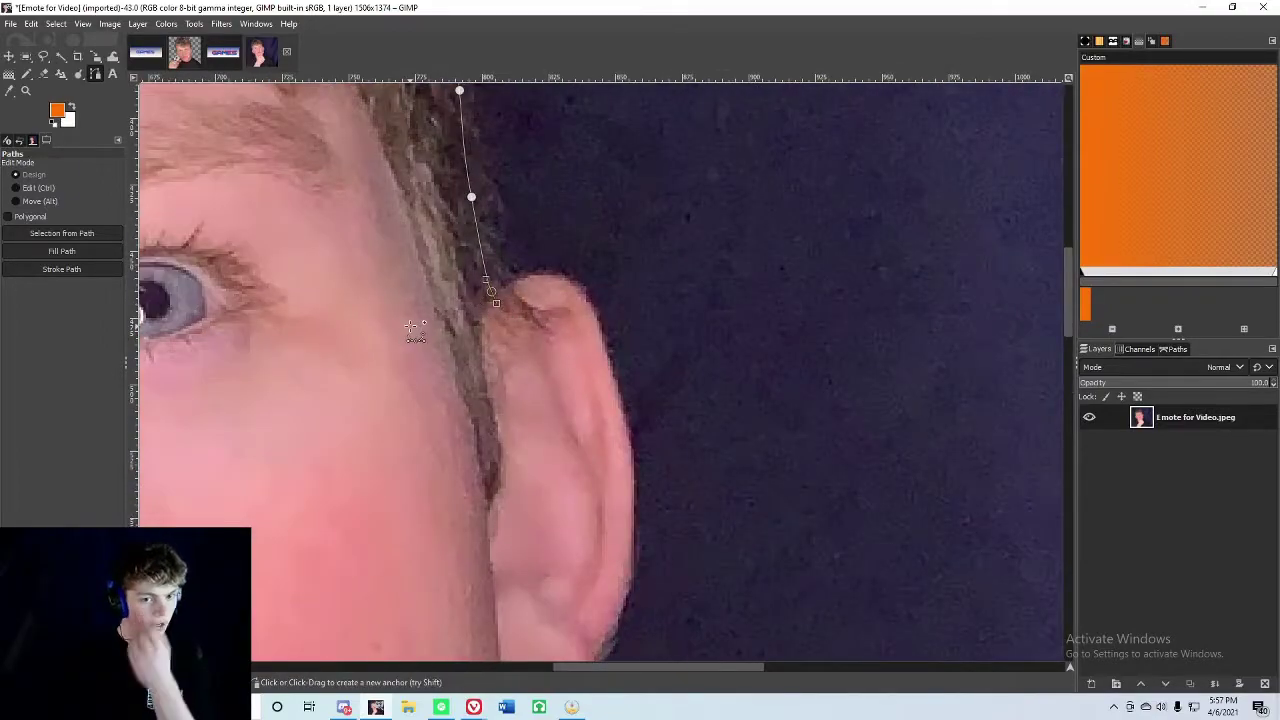
{"action": "scroll", "coordinate": [410, 327], "scroll_direction": "down", "scroll_amount": 2, "text": "ctrl"}
{"action": "left_click_drag", "start_coordinate": [389, 322], "coordinate": [494, 442]}
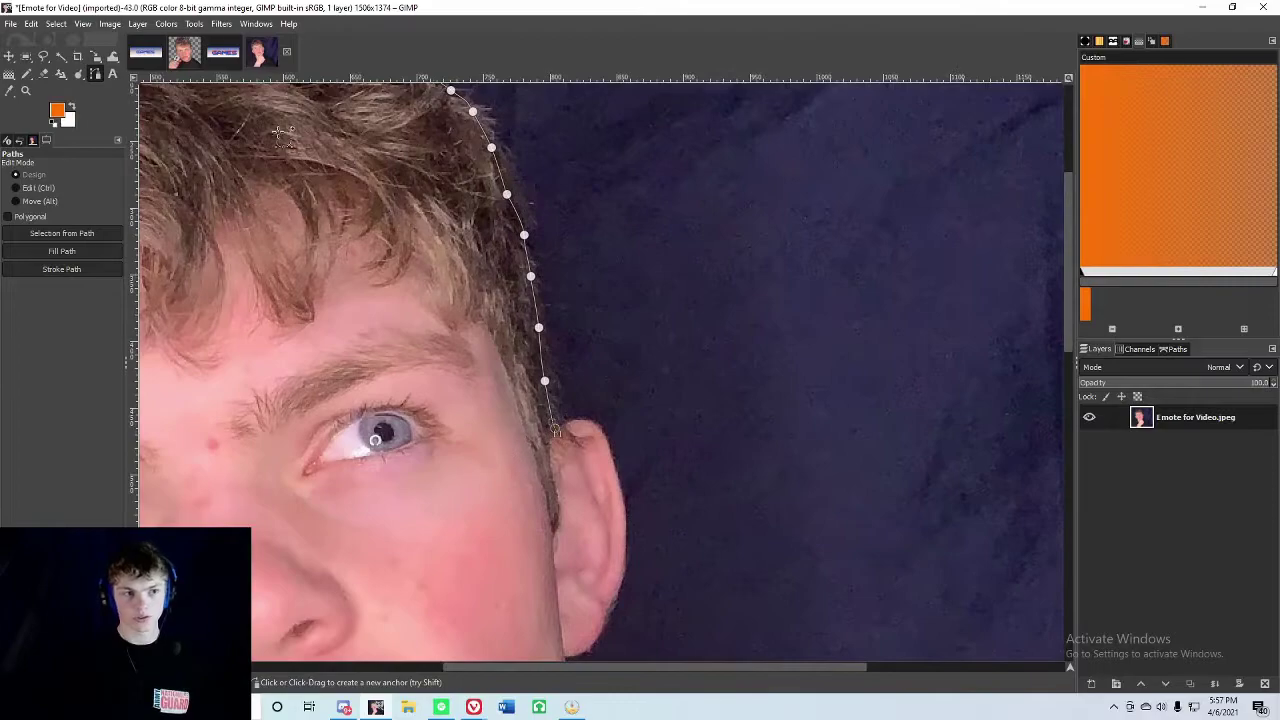
{"action": "right_click", "coordinate": [438, 220]}
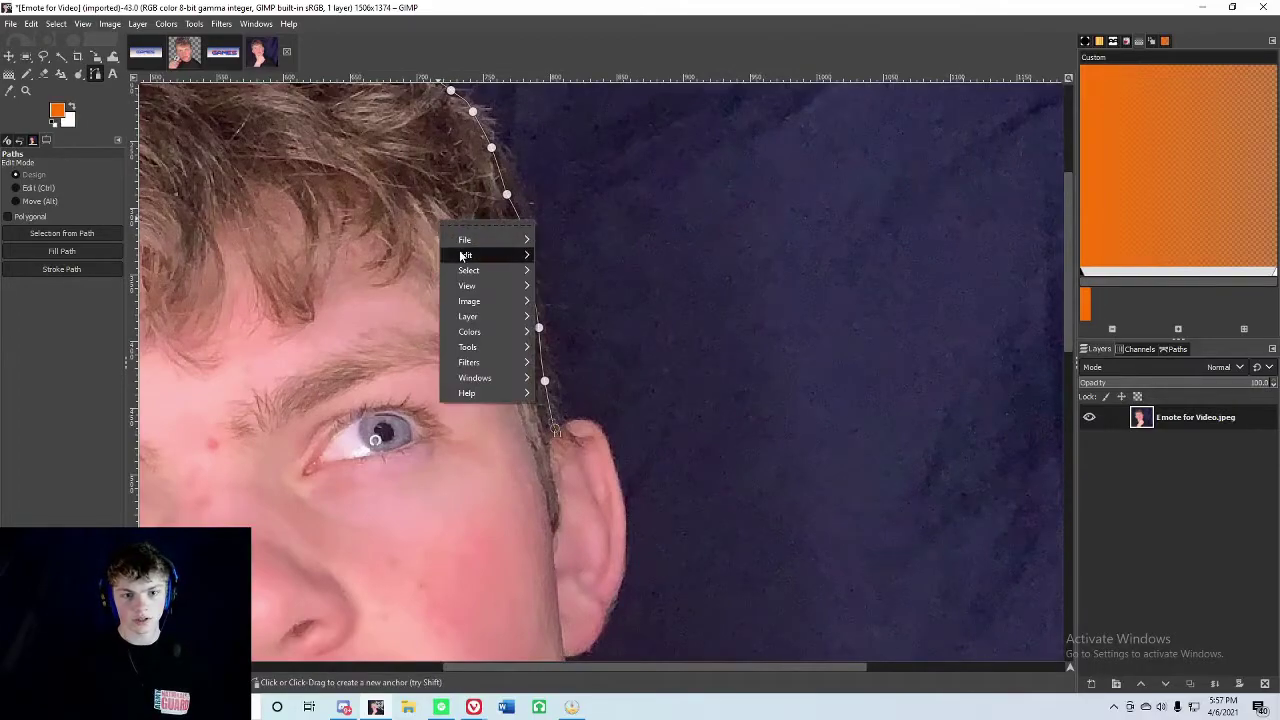
{"action": "mouse_move", "coordinate": [462, 256]}
{"action": "left_click", "coordinate": [567, 265]}
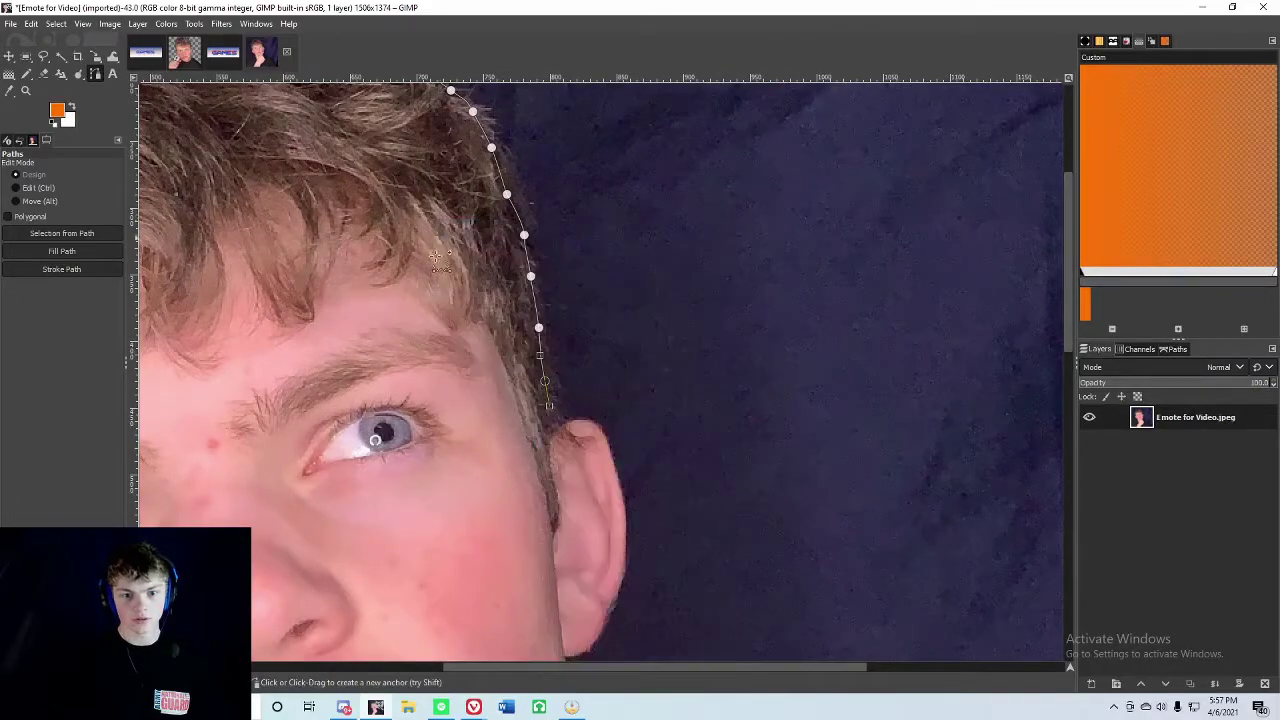
{"action": "left_click", "coordinate": [31, 23]}
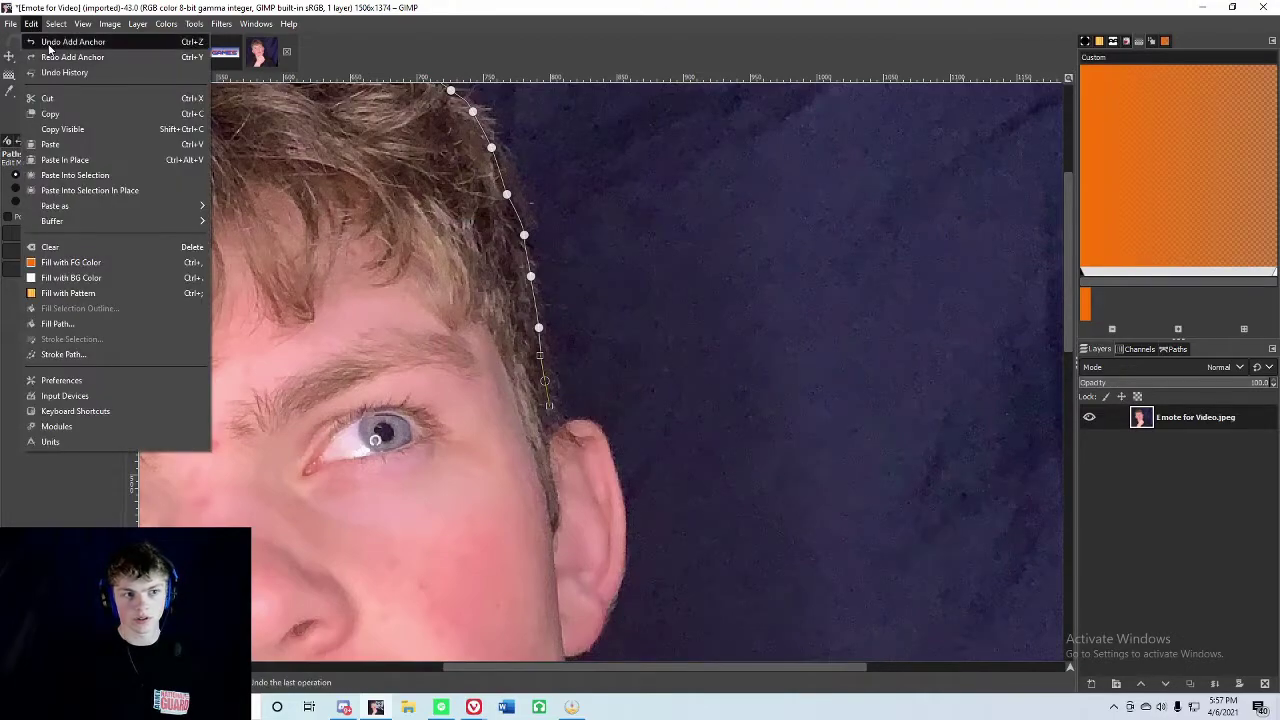
{"action": "left_click", "coordinate": [48, 41]}
{"action": "left_click", "coordinate": [31, 23]}
{"action": "left_click", "coordinate": [45, 41]}
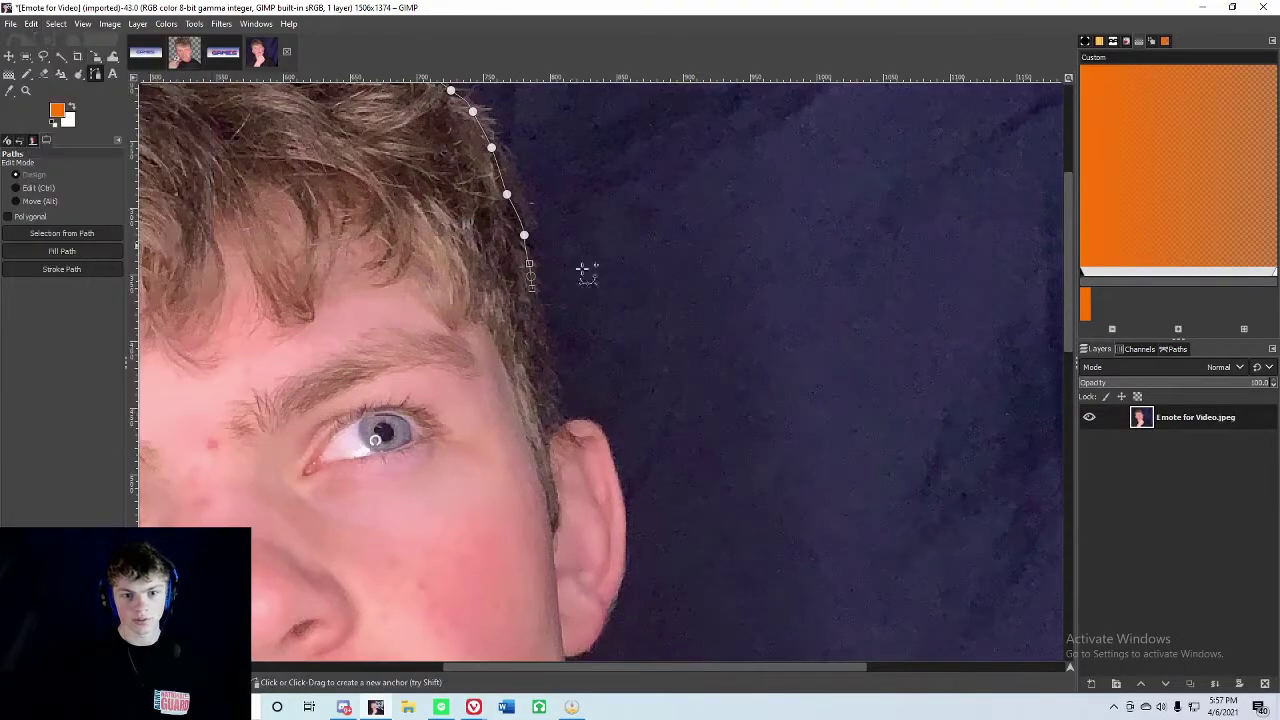
Retrace the path down the side of the hair to the top of the ear on the photo's right side.
{"action": "scroll", "coordinate": [537, 313], "scroll_direction": "up", "scroll_amount": 1}
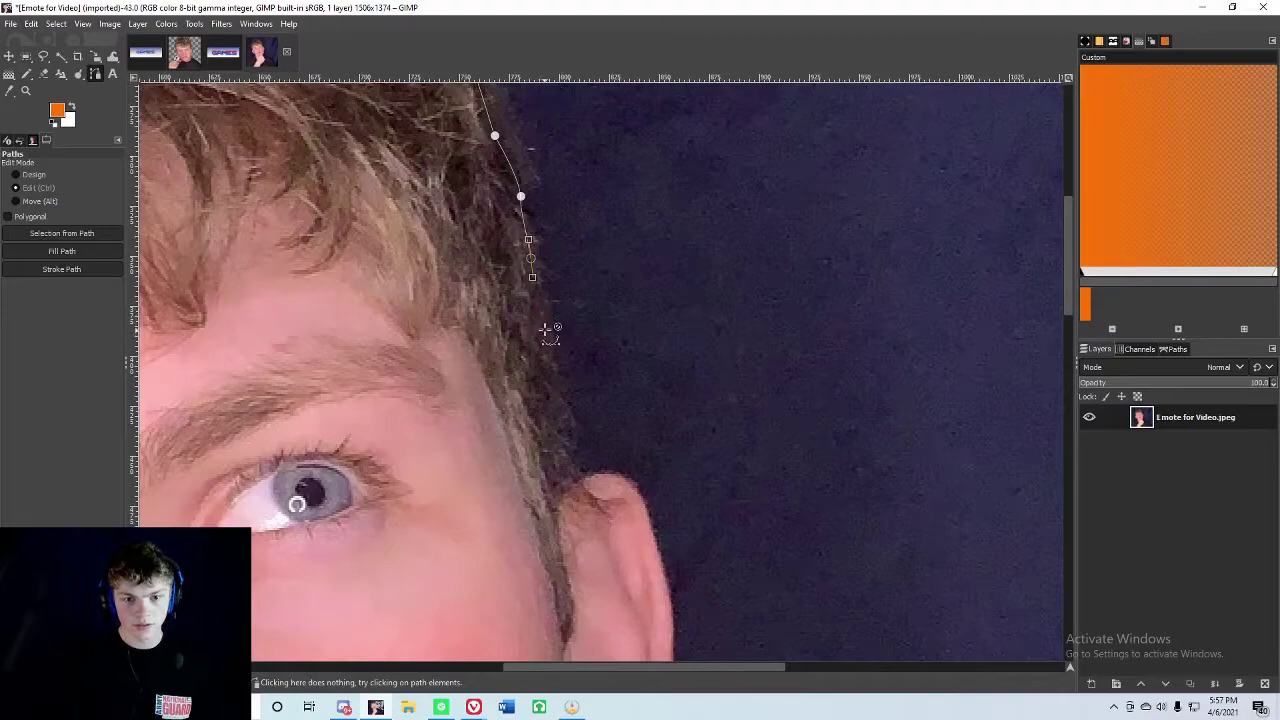
{"action": "left_click", "coordinate": [537, 303]}
{"action": "left_click", "coordinate": [545, 350]}
{"action": "left_click", "coordinate": [551, 394]}
{"action": "left_click", "coordinate": [555, 433]}
{"action": "left_click", "coordinate": [557, 471]}
{"action": "scroll", "coordinate": [571, 480], "scroll_direction": "up", "scroll_amount": 1}
{"action": "scroll", "coordinate": [600, 470], "scroll_direction": "down", "scroll_amount": 2}
{"action": "scroll", "coordinate": [645, 450], "scroll_direction": "up", "scroll_amount": 2}
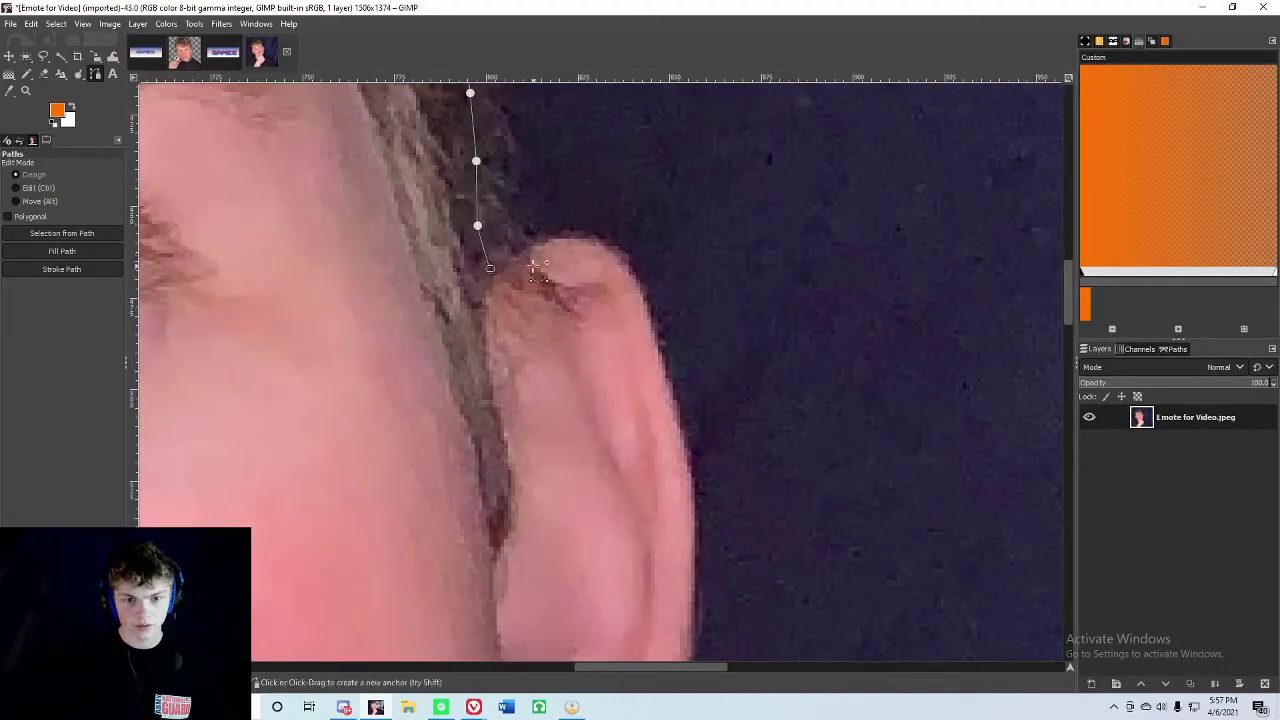
Trace the path around the outer edge of the ear down to where the earlobe meets the jaw.
{"action": "left_click", "coordinate": [644, 305]}
{"action": "scroll", "coordinate": [640, 305], "scroll_direction": "down", "scroll_amount": 2}
{"action": "left_click", "coordinate": [638, 325]}
{"action": "left_click", "coordinate": [646, 363]}
{"action": "left_click", "coordinate": [649, 400]}
{"action": "left_click", "coordinate": [650, 432]}
{"action": "left_click", "coordinate": [646, 466]}
{"action": "scroll", "coordinate": [632, 529], "scroll_direction": "down", "scroll_amount": 3}
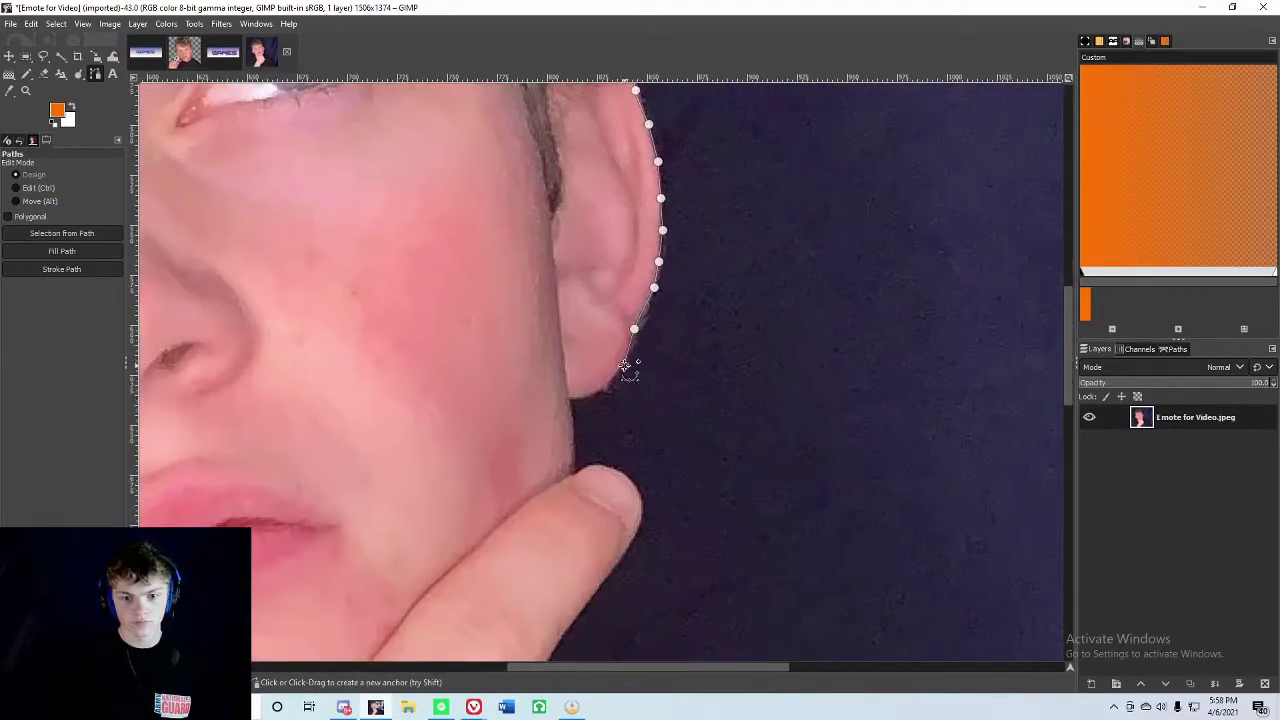
{"action": "left_click", "coordinate": [610, 389]}
{"action": "left_click", "coordinate": [568, 400]}
Continue the path down the cheek edge below the earlobe and around the tip of the index finger.
{"action": "left_click_drag", "start_coordinate": [569, 404], "coordinate": [572, 308]}
{"action": "left_click", "coordinate": [574, 325]}
{"action": "left_click", "coordinate": [577, 356]}
{"action": "left_click", "coordinate": [576, 375]}
{"action": "left_click", "coordinate": [597, 370]}
{"action": "left_click", "coordinate": [609, 372]}
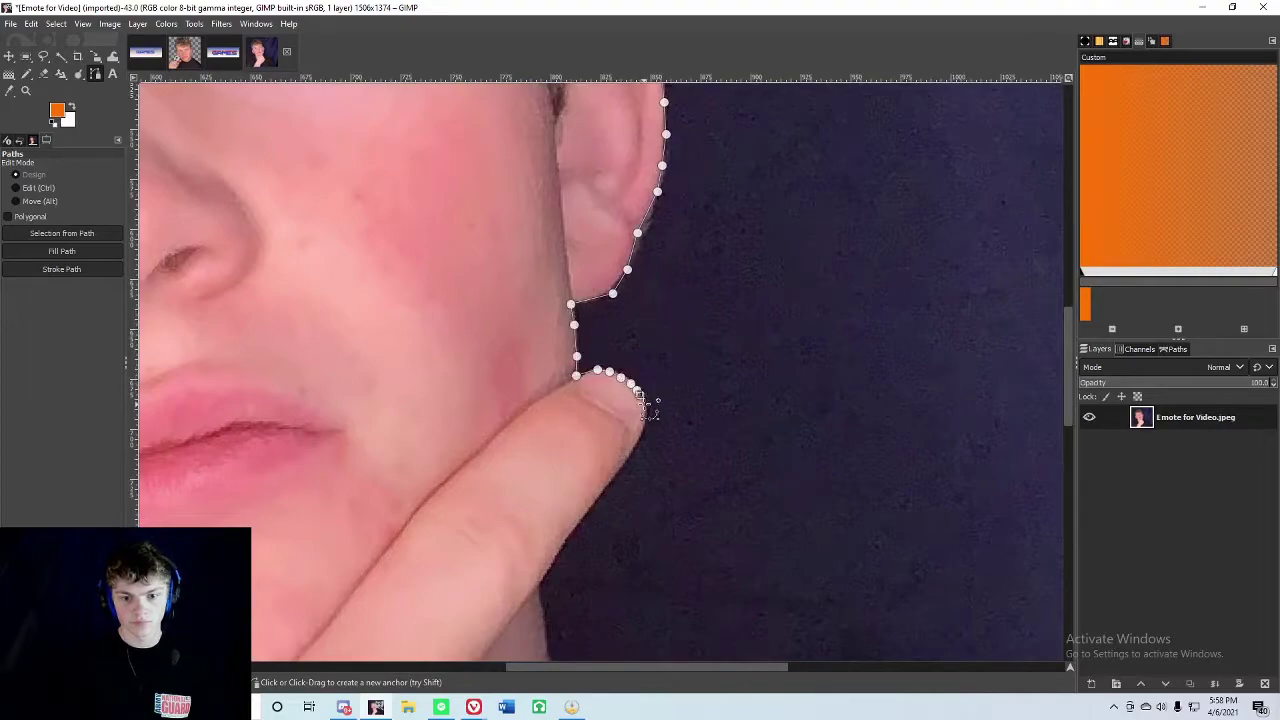
{"action": "left_click", "coordinate": [643, 405]}
{"action": "left_click", "coordinate": [645, 414]}
{"action": "left_click", "coordinate": [643, 429]}
Trace the path along the underside of the index finger and down the exposed edge of the neck.
{"action": "left_click_drag", "start_coordinate": [656, 363], "coordinate": [676, 197]}
{"action": "left_click", "coordinate": [646, 290]}
{"action": "left_click", "coordinate": [596, 358]}
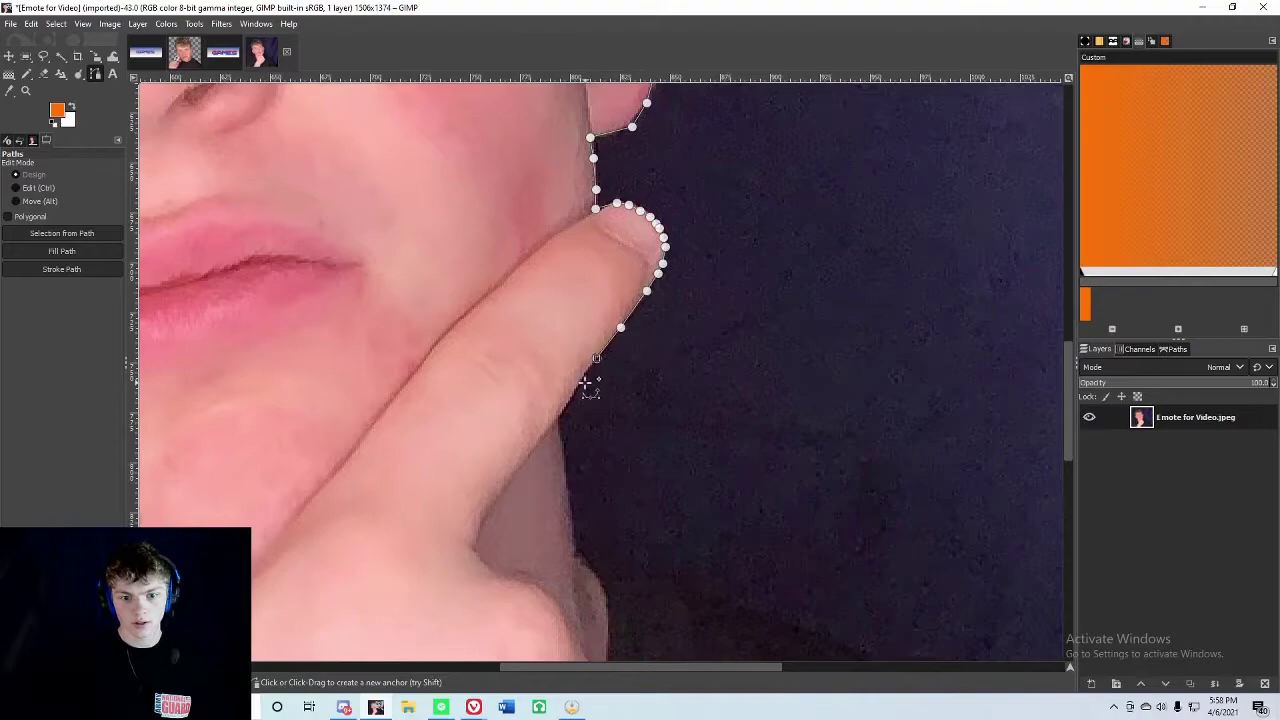
{"action": "scroll", "coordinate": [581, 436], "scroll_direction": "down", "scroll_amount": 1}
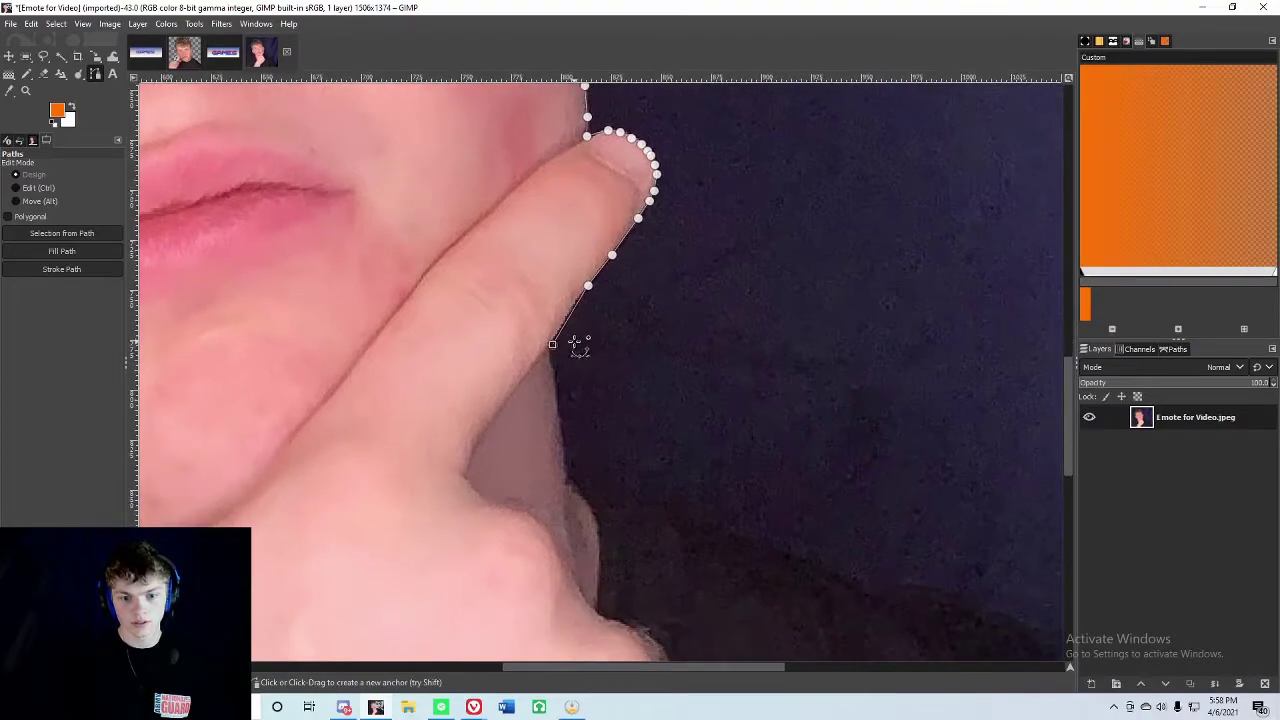
{"action": "scroll", "coordinate": [562, 356], "scroll_direction": "up", "scroll_amount": 2}
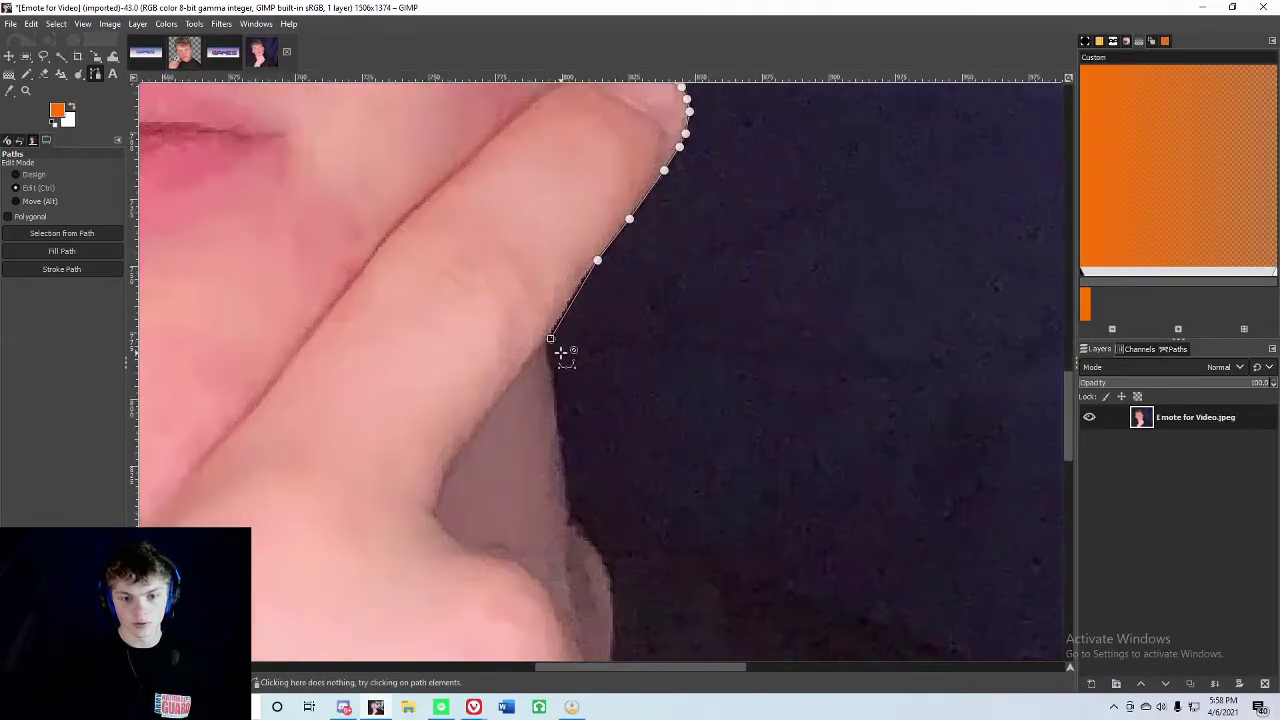
{"action": "scroll", "coordinate": [549, 350], "scroll_direction": "down", "scroll_amount": 2}
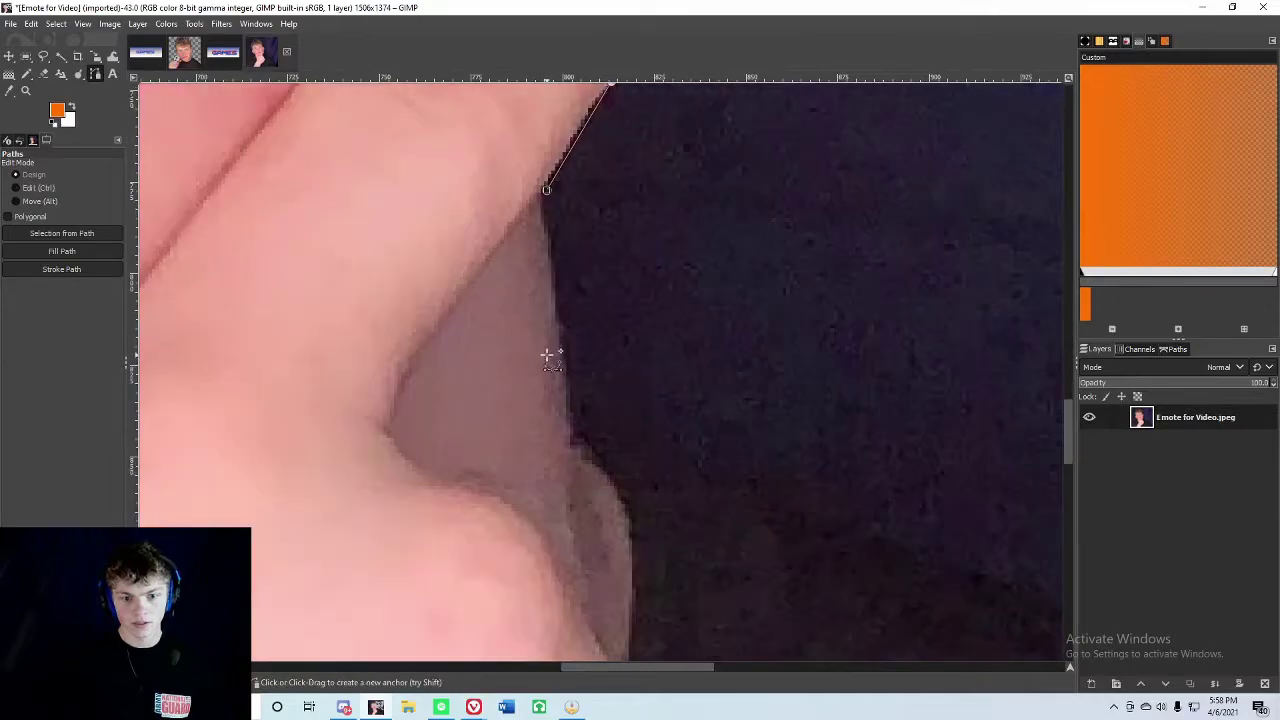
{"action": "left_click", "coordinate": [544, 302]}
{"action": "left_click", "coordinate": [546, 327]}
{"action": "left_click", "coordinate": [549, 353]}
{"action": "left_click", "coordinate": [554, 373]}
Extend the path from the neck along the top of the shirt's shoulder on the photo's right side.
{"action": "left_click_drag", "start_coordinate": [694, 383], "coordinate": [584, 253]}
{"action": "left_click", "coordinate": [447, 255]}
{"action": "left_click", "coordinate": [457, 260]}
{"action": "left_click", "coordinate": [710, 342]}
{"action": "left_click", "coordinate": [740, 356]}
{"action": "left_click", "coordinate": [893, 397]}
{"action": "scroll", "coordinate": [917, 406], "scroll_direction": "down", "scroll_amount": 3}
{"action": "left_click", "coordinate": [713, 293]}
{"action": "left_click", "coordinate": [785, 337]}
{"action": "scroll", "coordinate": [805, 358], "scroll_direction": "up", "scroll_amount": 3}
{"action": "left_click", "coordinate": [831, 387]}
{"action": "scroll", "coordinate": [850, 425], "scroll_direction": "down", "scroll_amount": 3}
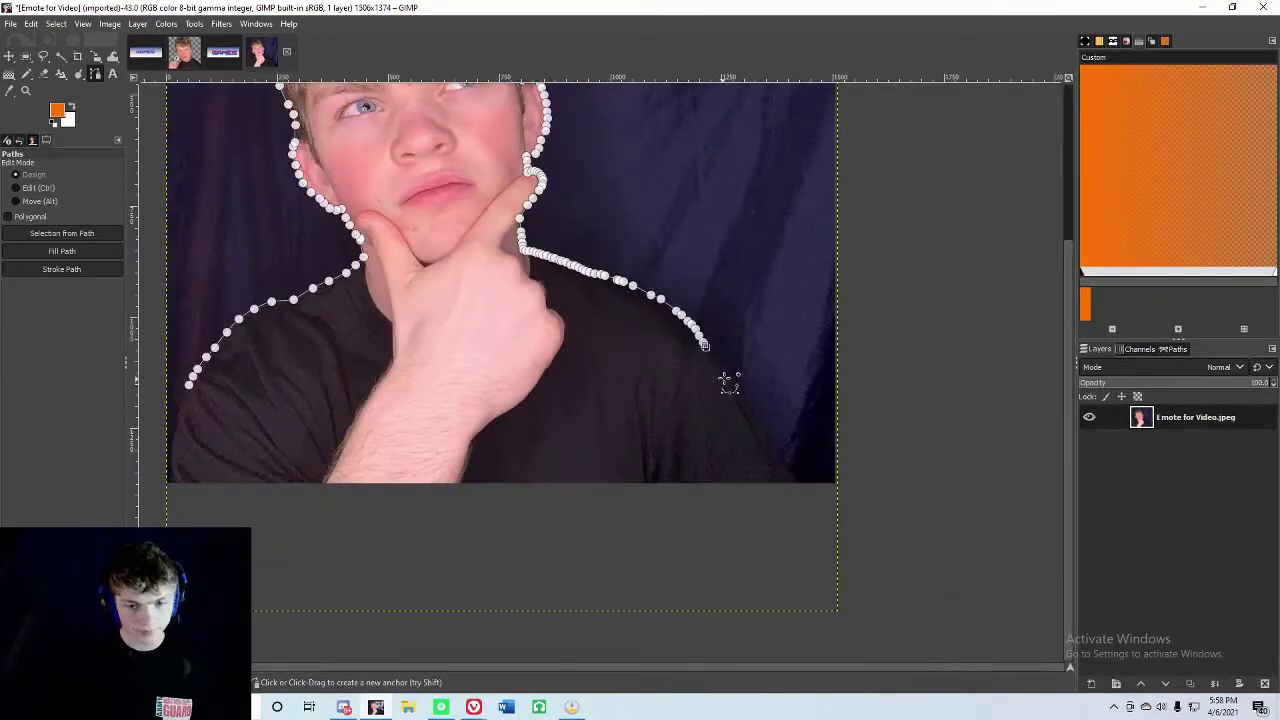
Continue the path from the shoulder down the outer edge of the sleeve toward the photo's lower right.
{"action": "scroll", "coordinate": [728, 380], "scroll_direction": "up", "scroll_amount": 2}
{"action": "left_click", "coordinate": [678, 324]}
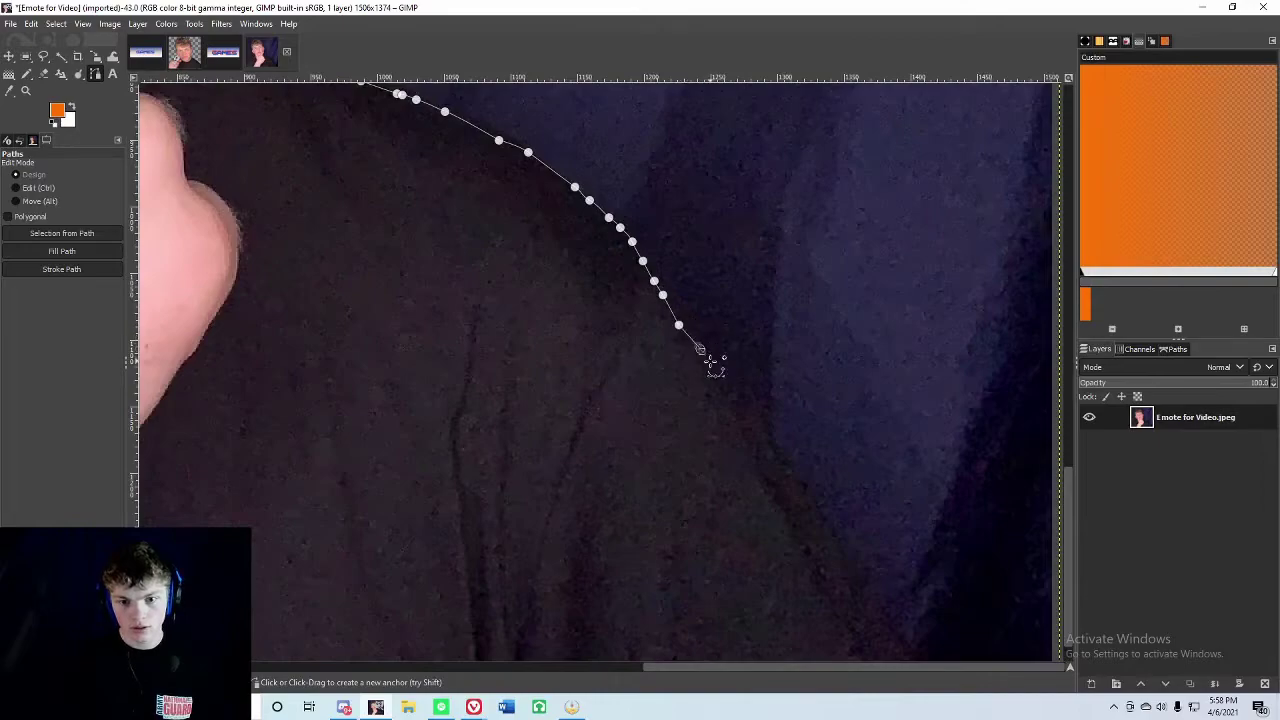
{"action": "left_click", "coordinate": [712, 368]}
{"action": "left_click", "coordinate": [724, 389]}
{"action": "left_click", "coordinate": [752, 426]}
{"action": "left_click", "coordinate": [760, 437]}
{"action": "left_click", "coordinate": [769, 451]}
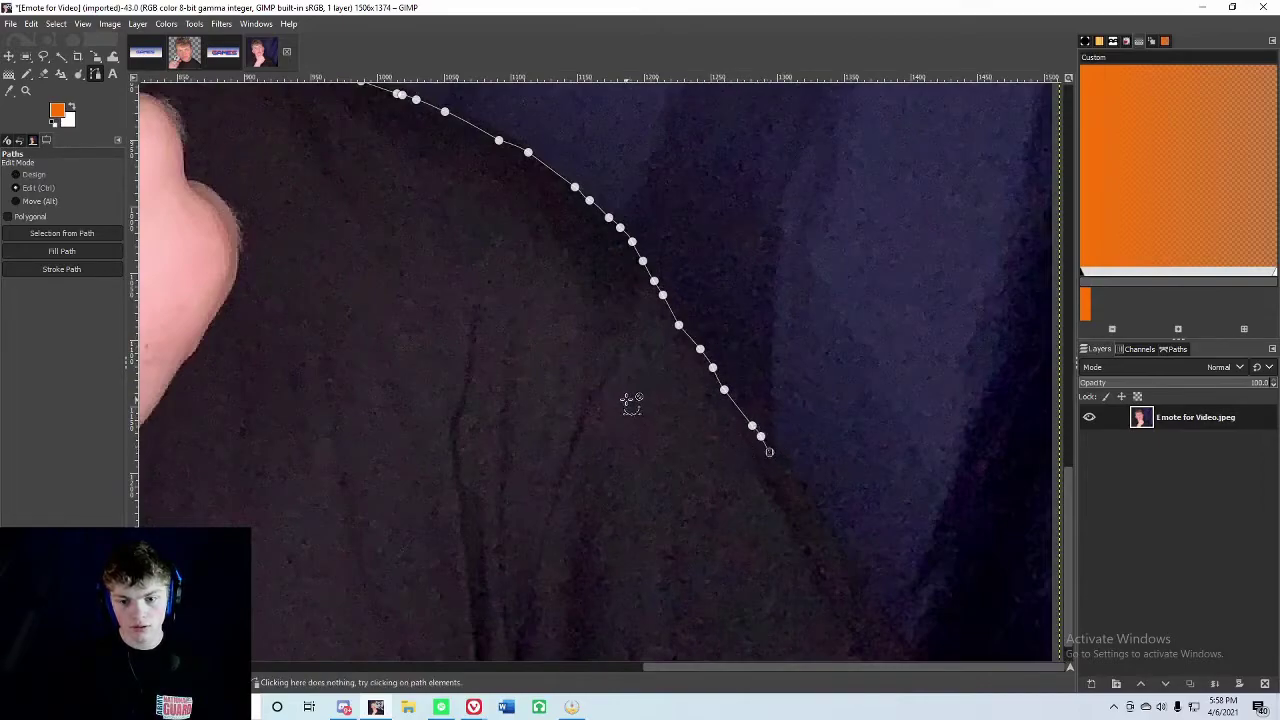
{"action": "scroll", "coordinate": [631, 402], "scroll_direction": "down", "scroll_amount": 3}
{"action": "scroll", "coordinate": [766, 434], "scroll_direction": "up", "scroll_amount": 3}
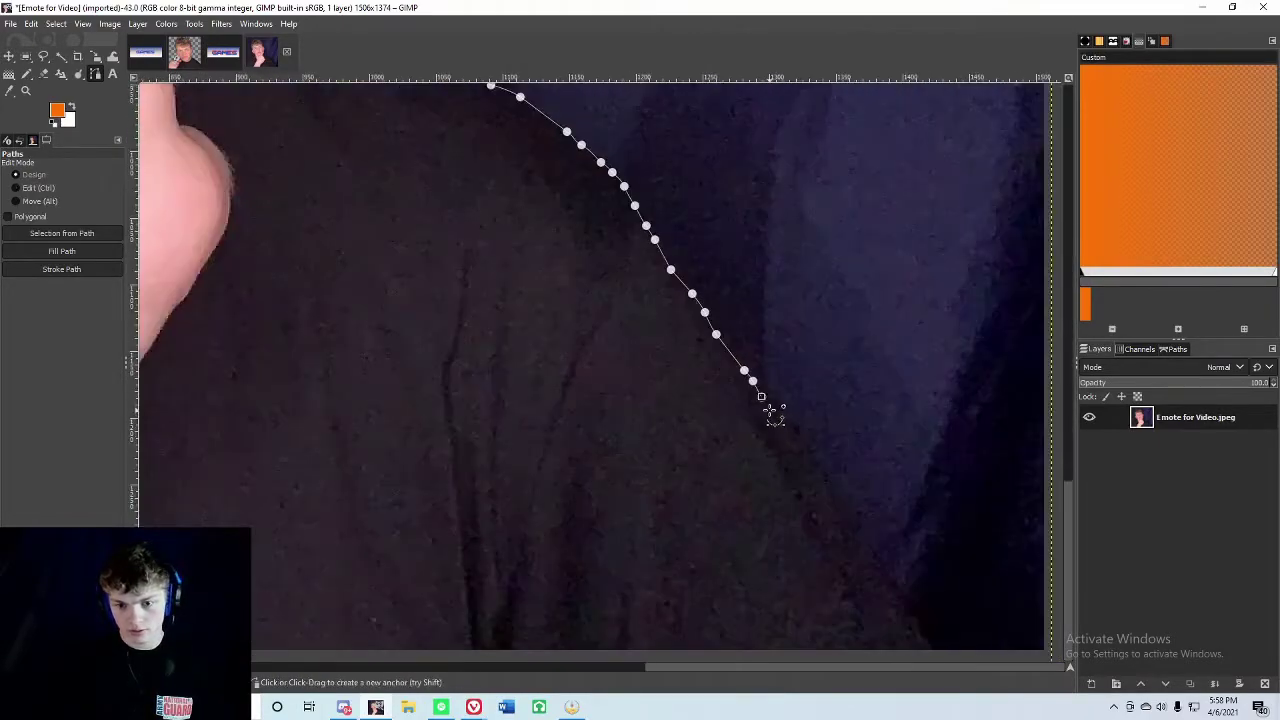
{"action": "scroll", "coordinate": [773, 414], "scroll_direction": "down", "scroll_amount": 4}
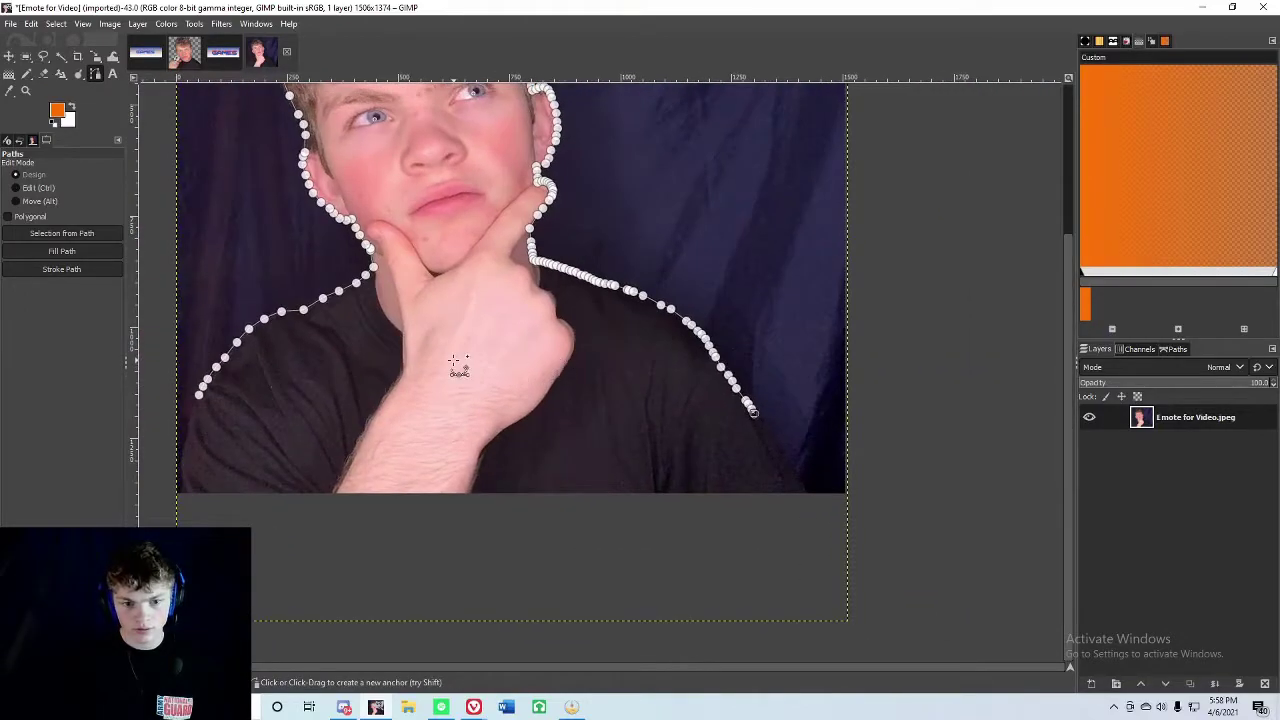
{"action": "scroll", "coordinate": [735, 428], "scroll_direction": "up", "scroll_amount": 4}
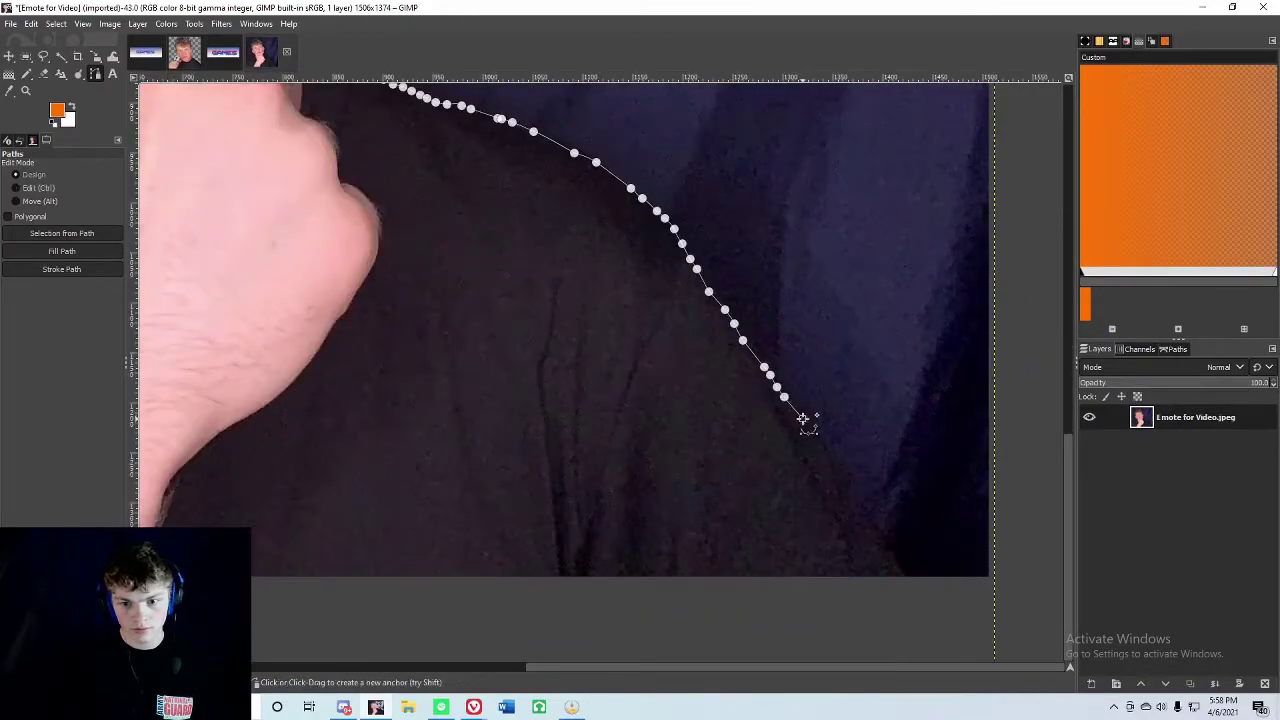
{"action": "scroll", "coordinate": [603, 408], "scroll_direction": "down", "scroll_amount": 4}
{"action": "scroll", "coordinate": [342, 348], "scroll_direction": "up", "scroll_amount": 3}
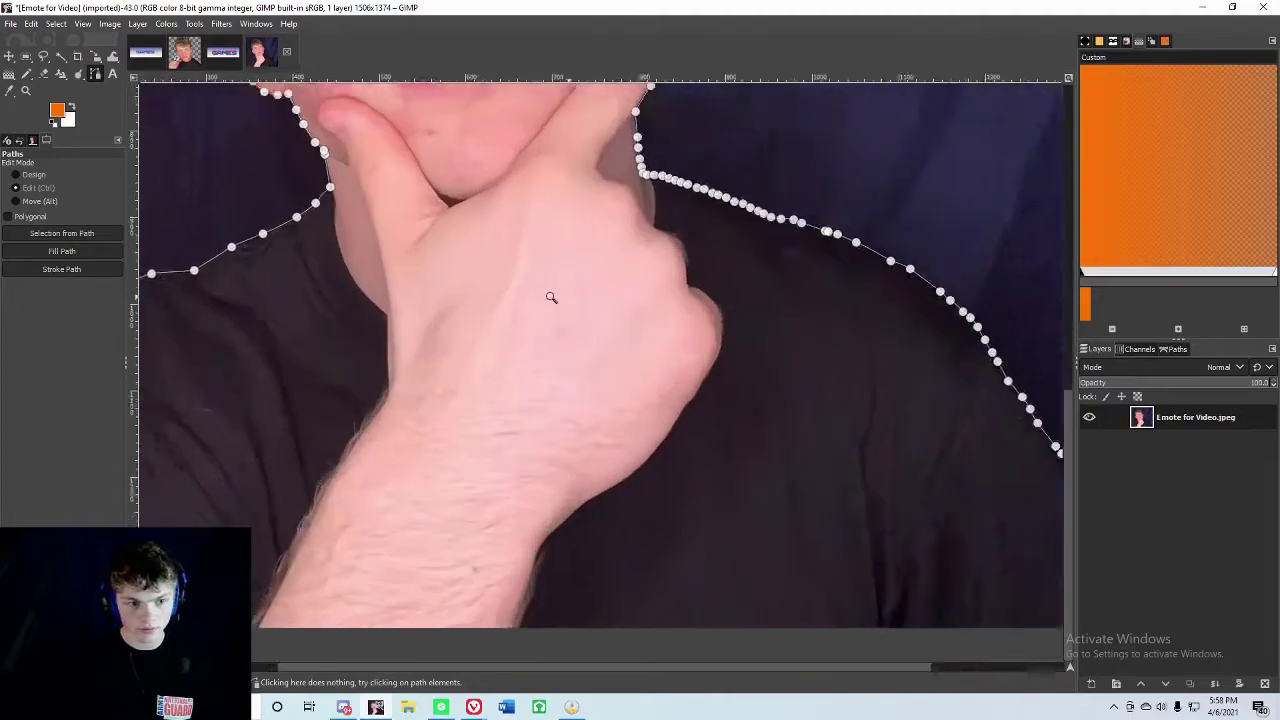
{"action": "scroll", "coordinate": [330, 320], "scroll_direction": "down", "scroll_amount": 3}
{"action": "left_click_drag", "start_coordinate": [291, 297], "coordinate": [652, 278]}
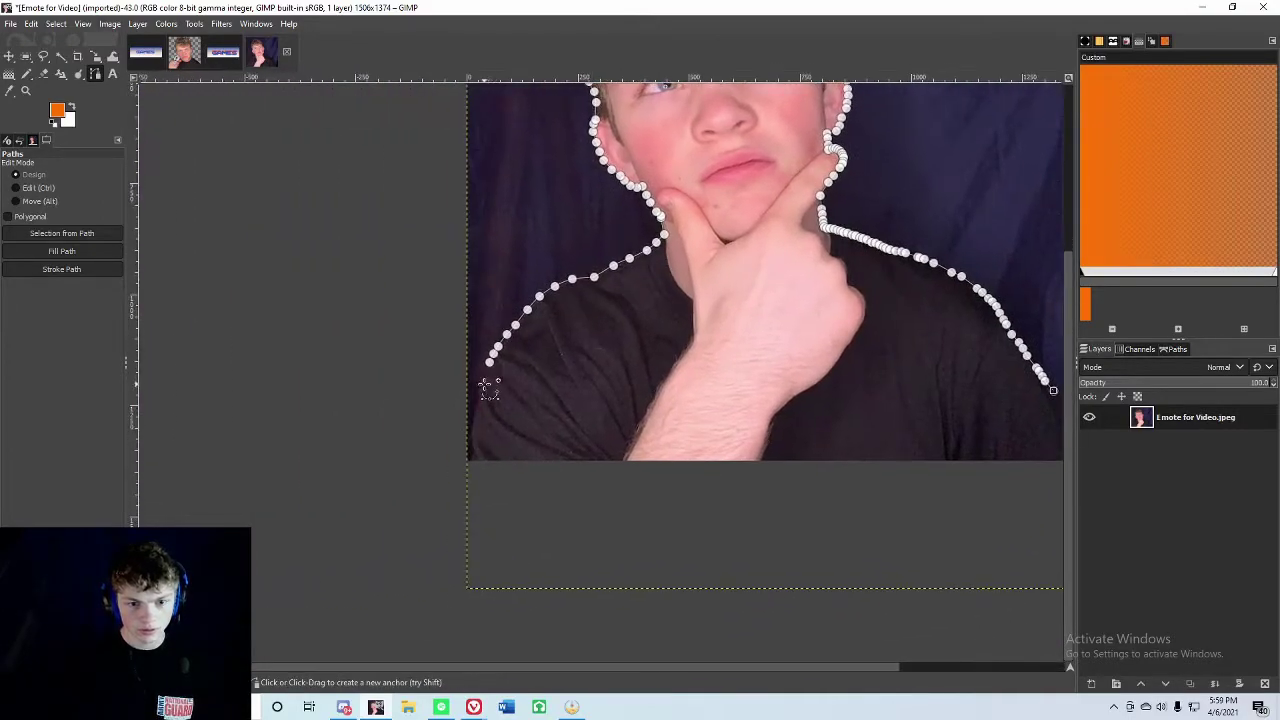
{"action": "left_click", "coordinate": [486, 378]}
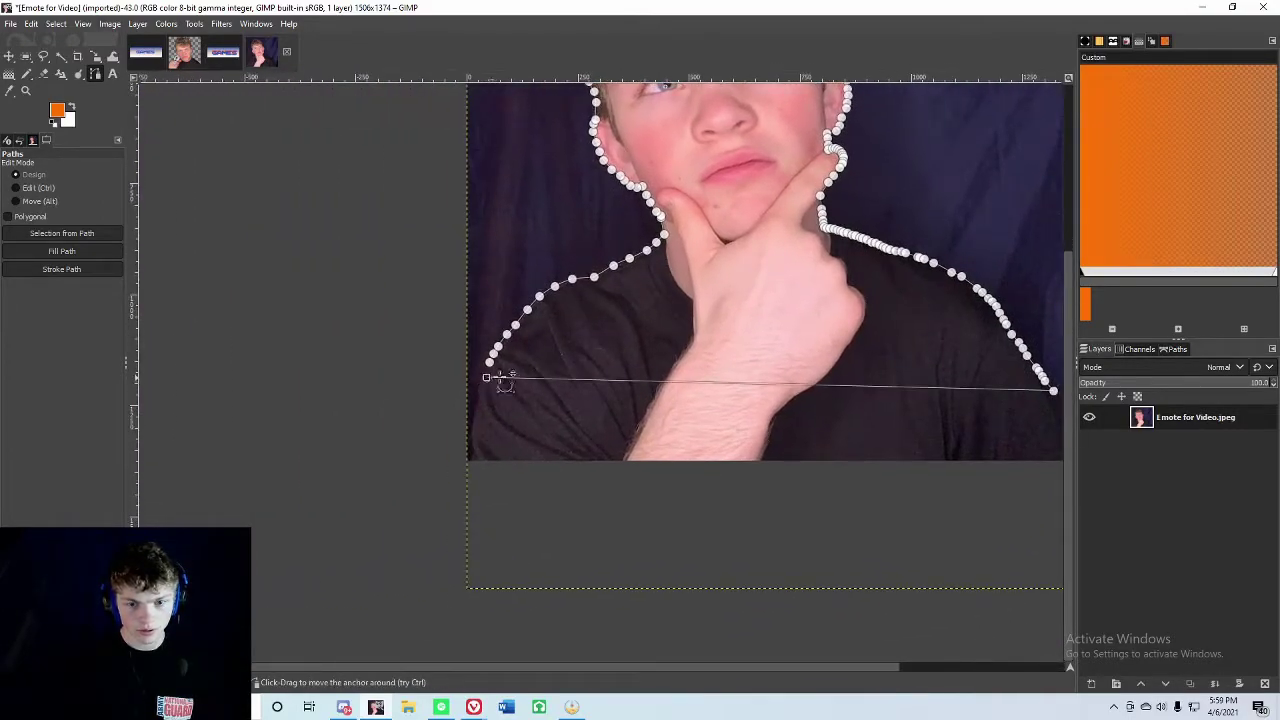
{"action": "right_click", "coordinate": [482, 206]}
{"action": "mouse_move", "coordinate": [500, 240]}
{"action": "left_click", "coordinate": [610, 251]}
Run the path across the lower part of the shirt and forearm to the outer edge of the opposite sleeve.
{"action": "scroll", "coordinate": [845, 320], "scroll_direction": "up", "scroll_amount": 5}
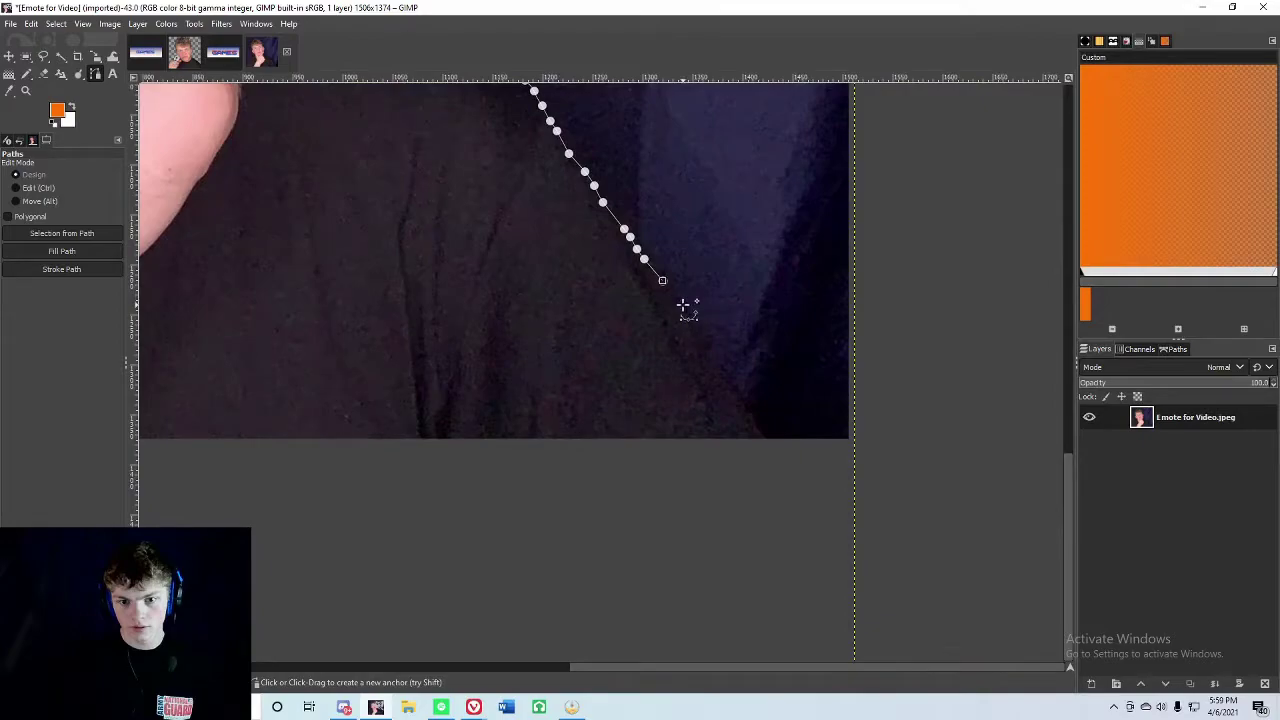
{"action": "left_click", "coordinate": [679, 307]}
{"action": "scroll", "coordinate": [705, 347], "scroll_direction": "down", "scroll_amount": 4}
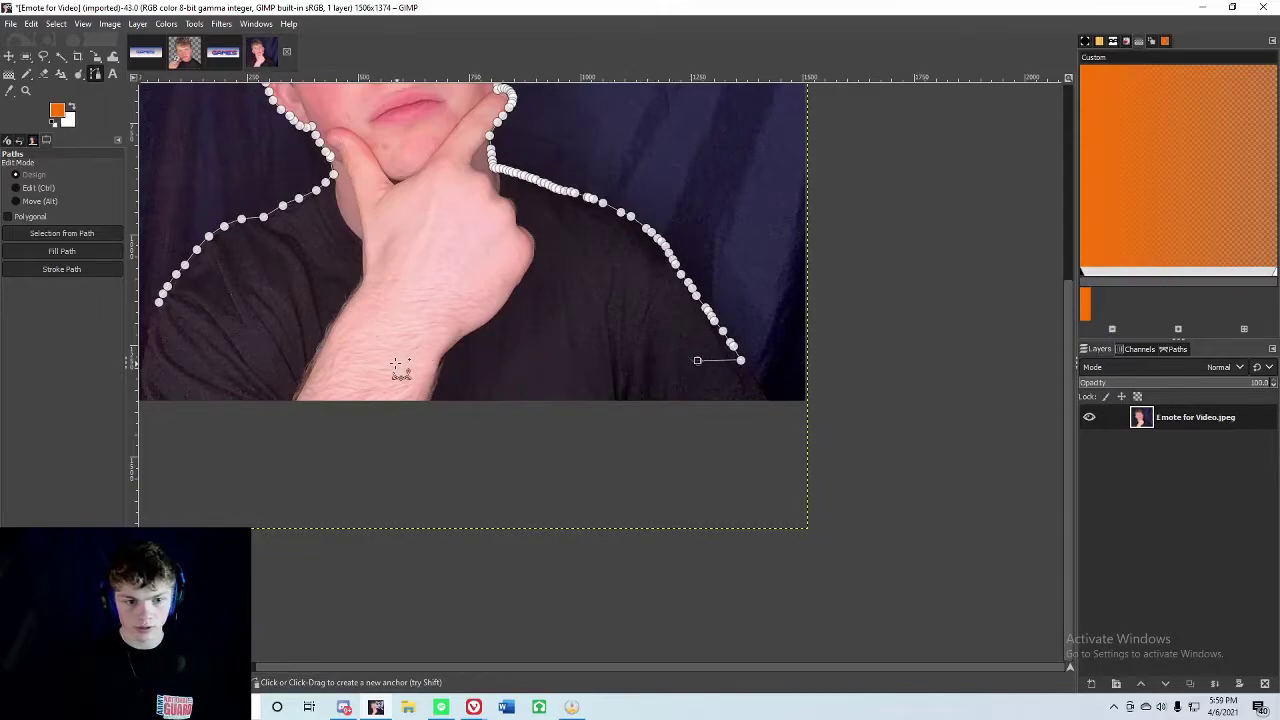
{"action": "left_click", "coordinate": [296, 365]}
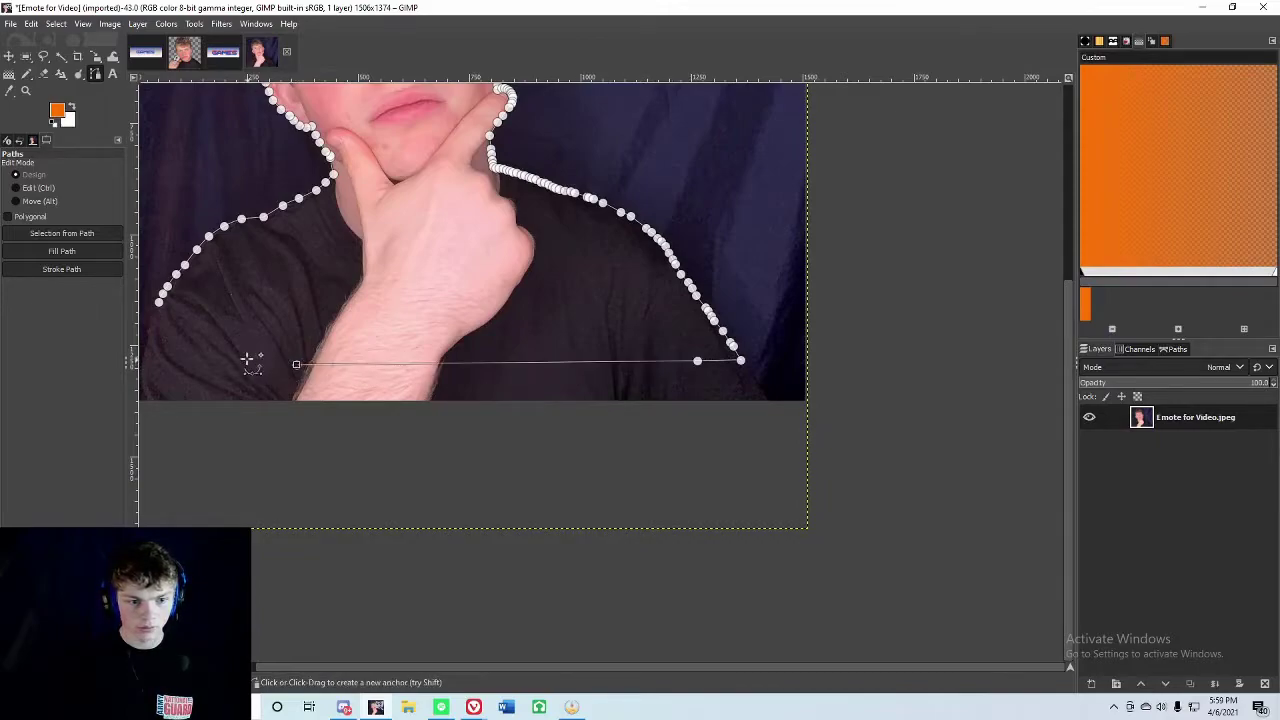
{"action": "left_click", "coordinate": [173, 361]}
{"action": "left_click_drag", "start_coordinate": [171, 349], "coordinate": [346, 361]}
{"action": "left_click", "coordinate": [329, 368]}
{"action": "scroll", "coordinate": [331, 371], "scroll_direction": "up", "scroll_amount": 4}
Trace the path up the outer edge of the sleeve on the photo's left side and close it at the starting anchor.
{"action": "left_click", "coordinate": [446, 437]}
{"action": "left_click", "coordinate": [454, 408]}
{"action": "left_click", "coordinate": [458, 394]}
{"action": "left_click", "coordinate": [462, 375]}
{"action": "left_click", "coordinate": [468, 350]}
{"action": "left_click", "coordinate": [477, 320]}
{"action": "left_click", "coordinate": [486, 300]}
{"action": "key", "text": "ctrl"}
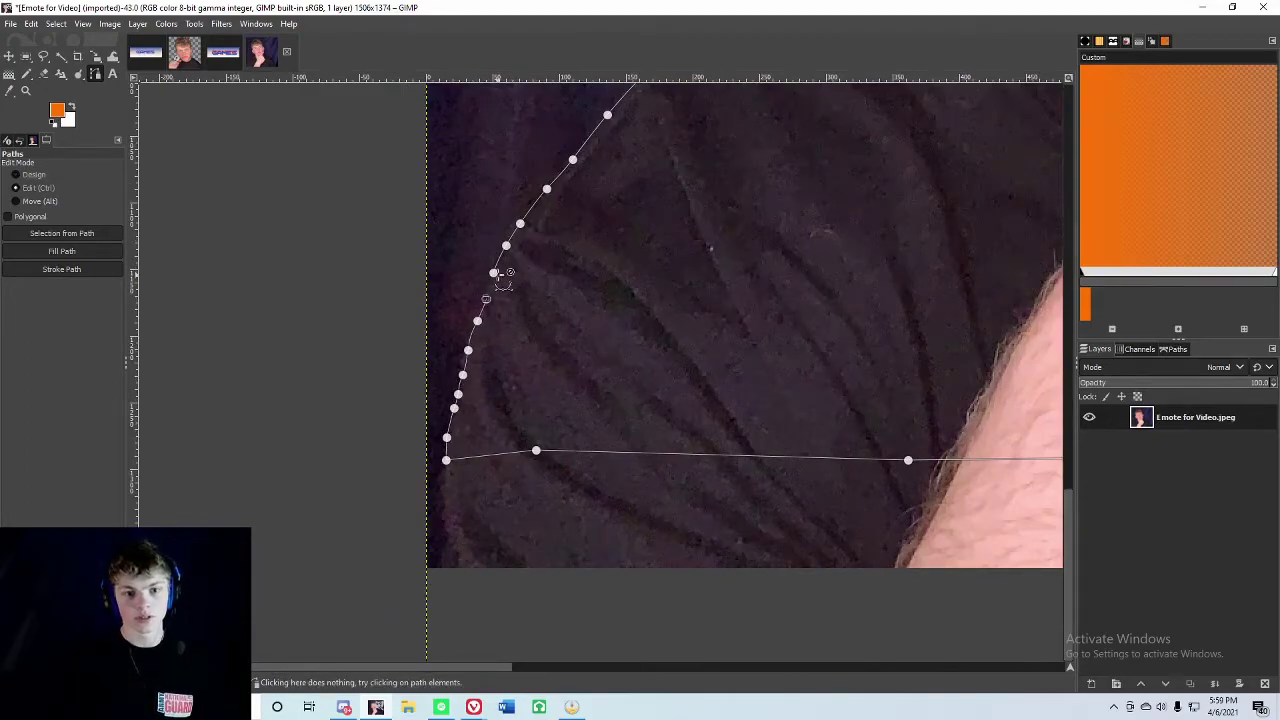
Convert the closed outline path into a selection around the person.
{"action": "scroll", "coordinate": [494, 274], "scroll_direction": "down", "scroll_amount": 3}
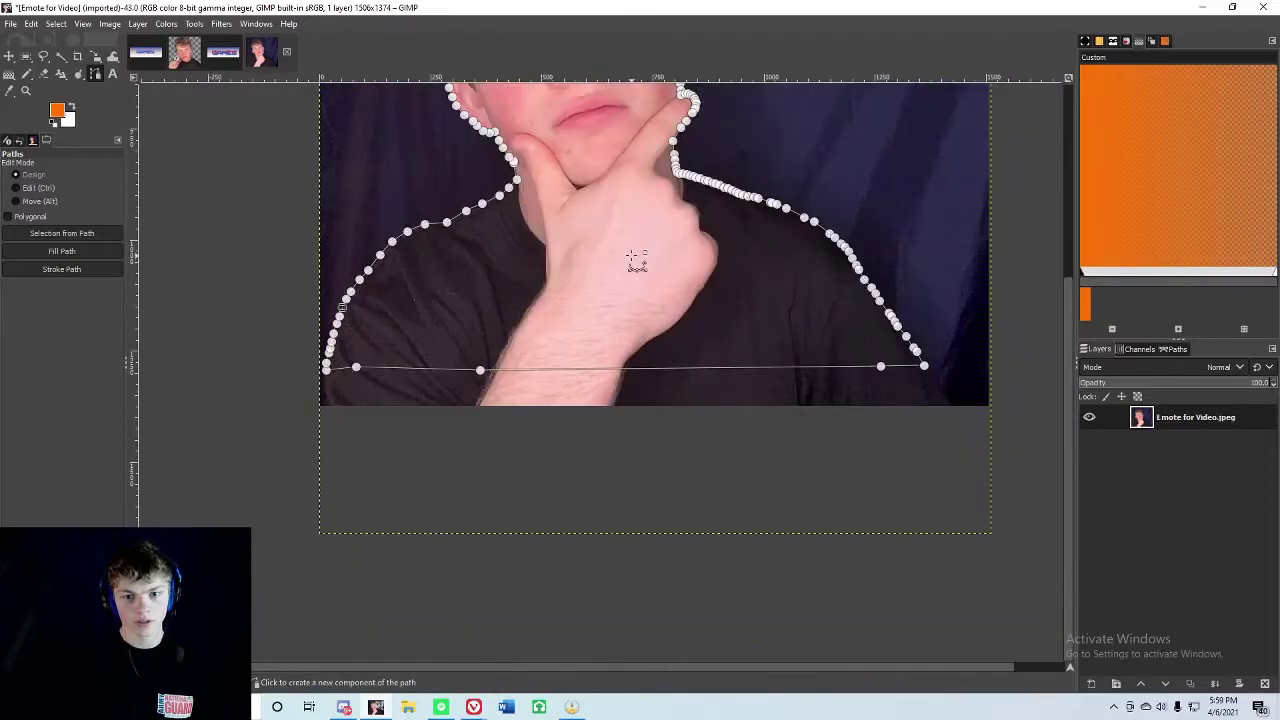
{"action": "left_click_drag", "start_coordinate": [631, 240], "coordinate": [697, 374]}
{"action": "scroll", "coordinate": [597, 311], "scroll_direction": "down", "scroll_amount": 2}
{"action": "scroll", "coordinate": [666, 368], "scroll_direction": "up", "scroll_amount": 1}
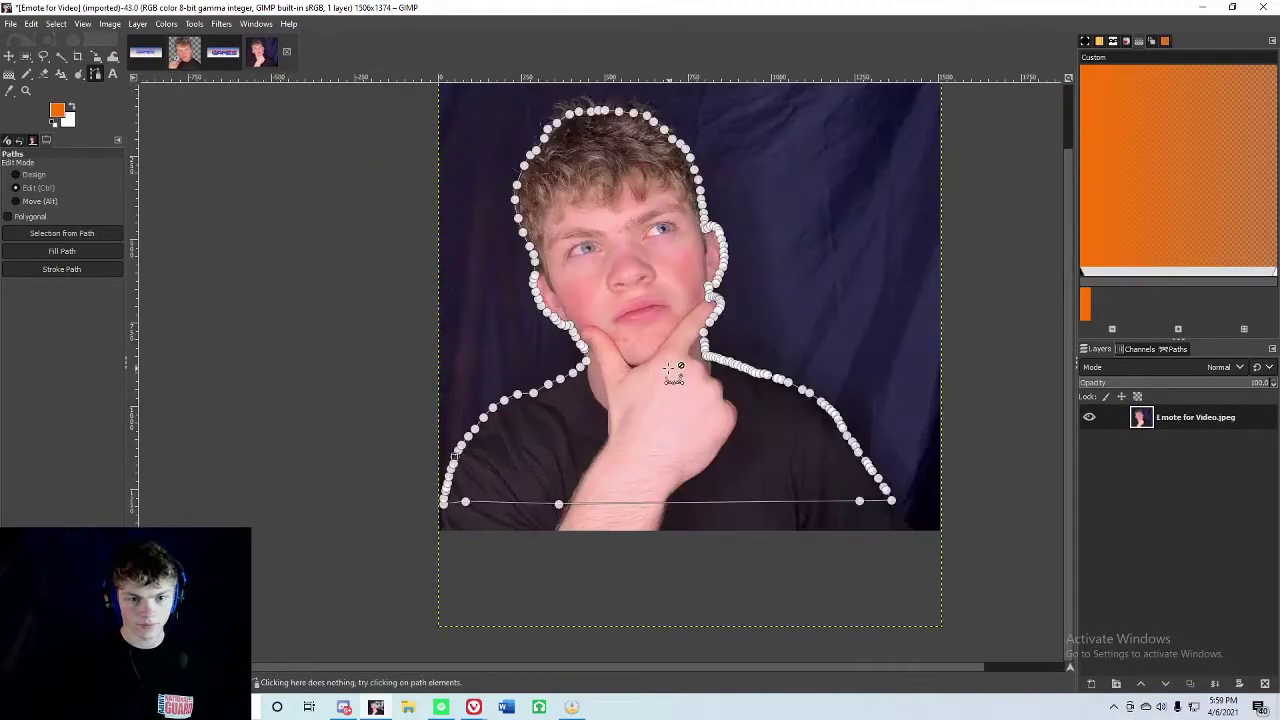
{"action": "key", "text": "ctrl"}
Create a new 1506 × 1374 px layer filled with transparency above the photo layer.
{"action": "right_click", "coordinate": [1138, 488]}
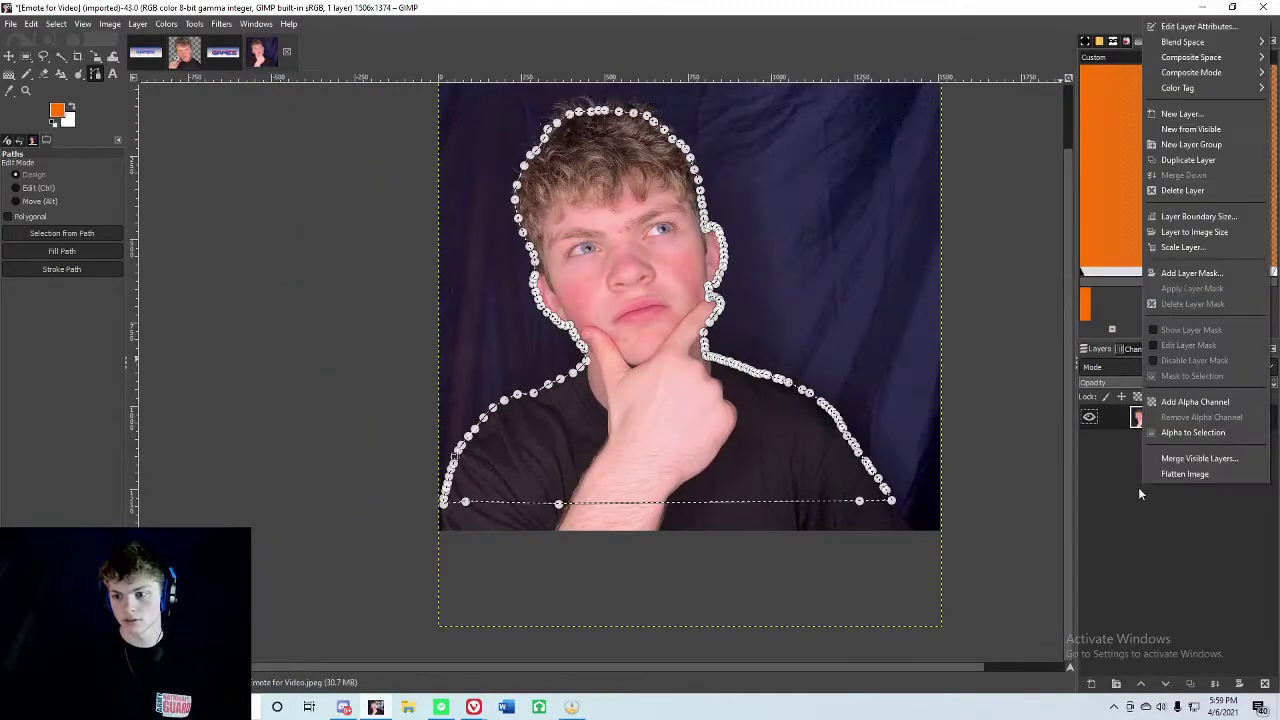
{"action": "left_click", "coordinate": [1181, 113]}
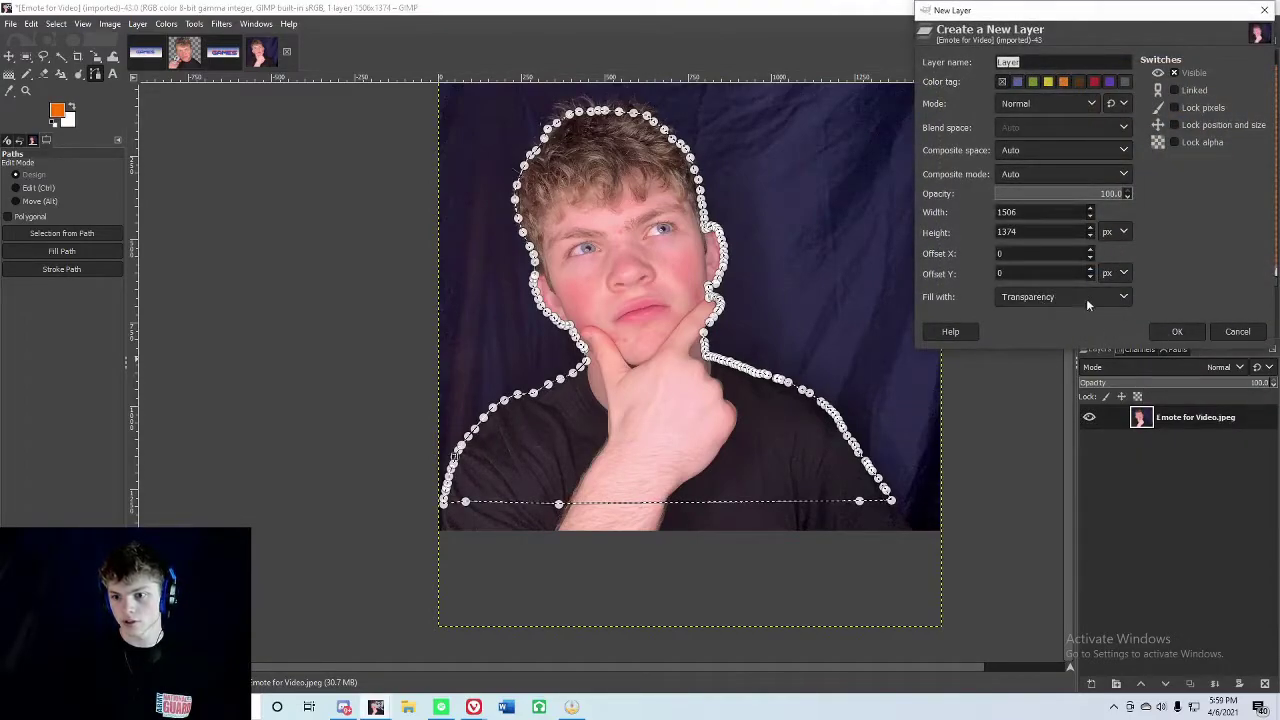
{"action": "left_click", "coordinate": [1178, 332]}
Copy the selected person from the Emote for Video.jpeg layer and hide that layer with the new transparent layer active.
{"action": "left_click", "coordinate": [1133, 446]}
{"action": "key", "text": "m"}
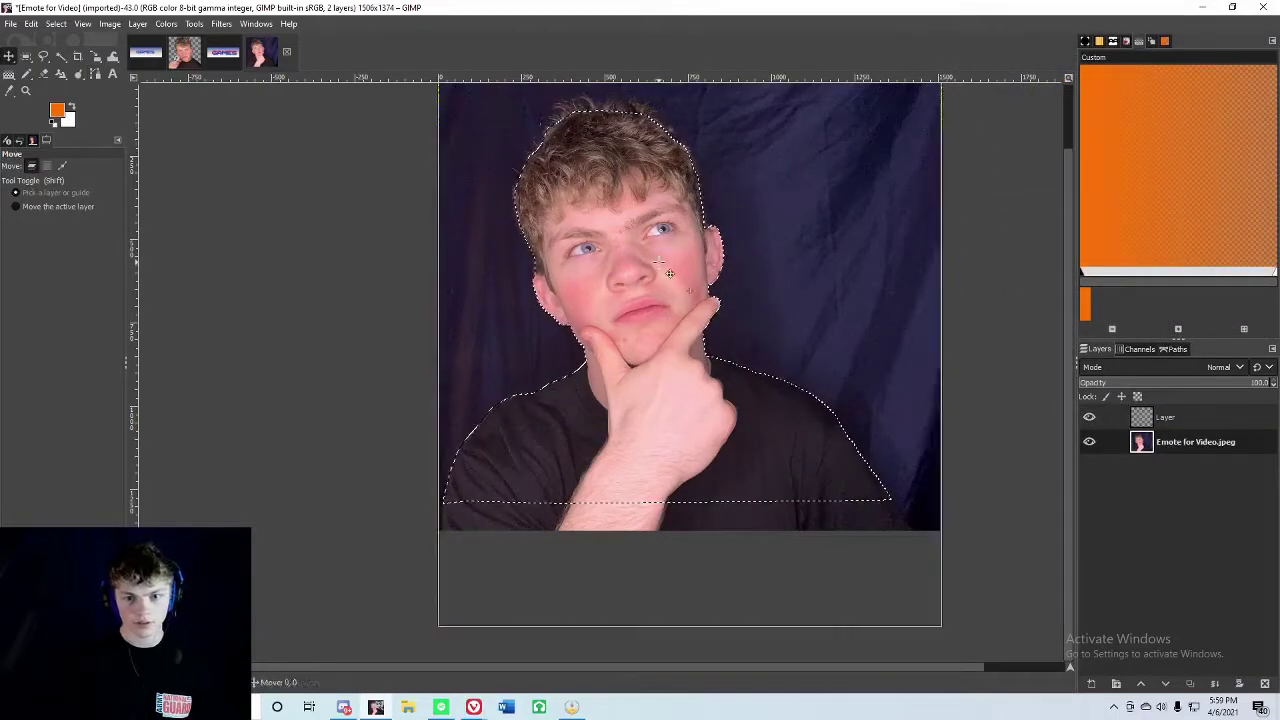
{"action": "key", "text": "ctrl+c"}
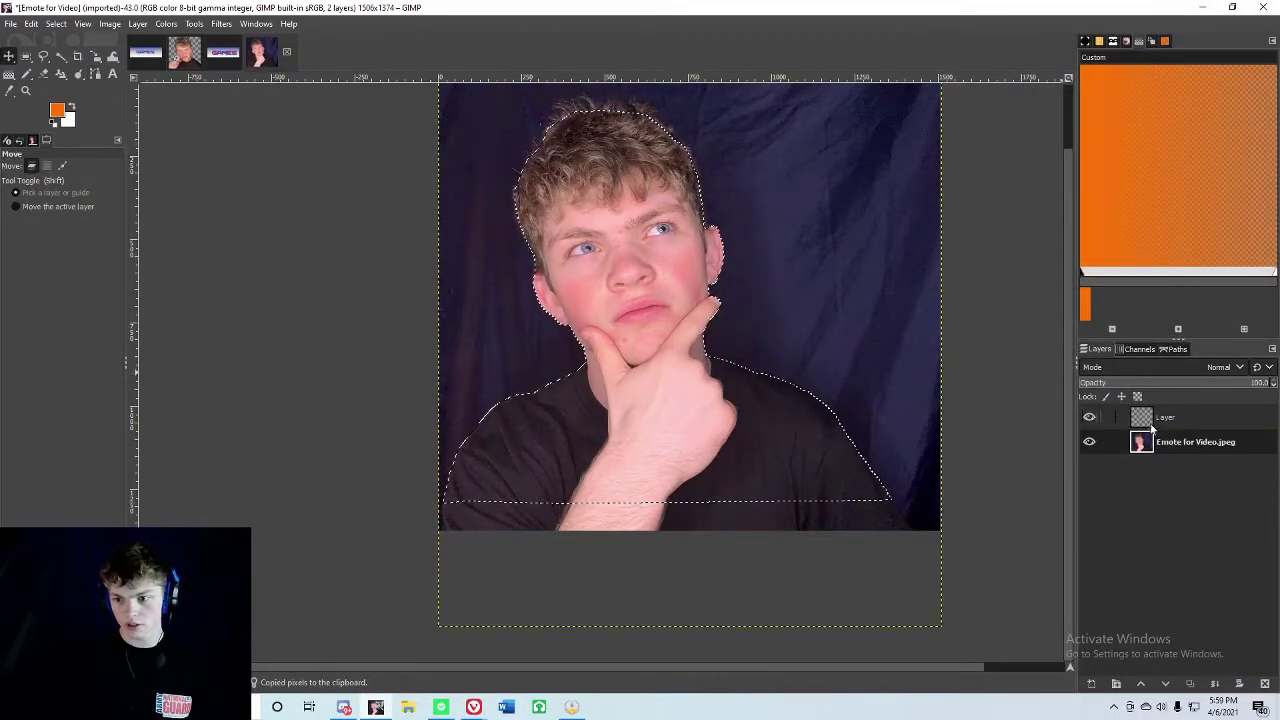
{"action": "left_click", "coordinate": [1150, 418]}
{"action": "left_click", "coordinate": [1089, 441]}
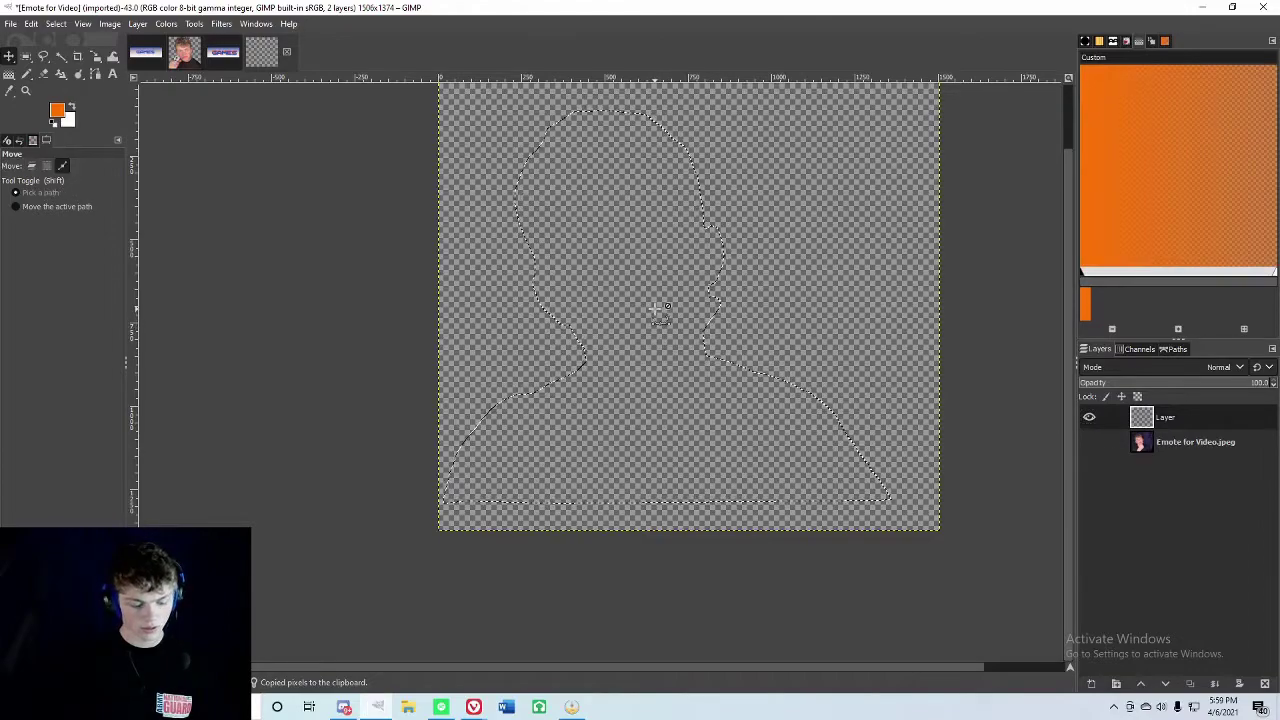
Paste the copied person as a floating selection above the transparent layer.
{"action": "key", "text": "ctrl+v"}
{"action": "scroll", "coordinate": [681, 305], "scroll_direction": "down", "scroll_amount": 1, "text": "ctrl"}
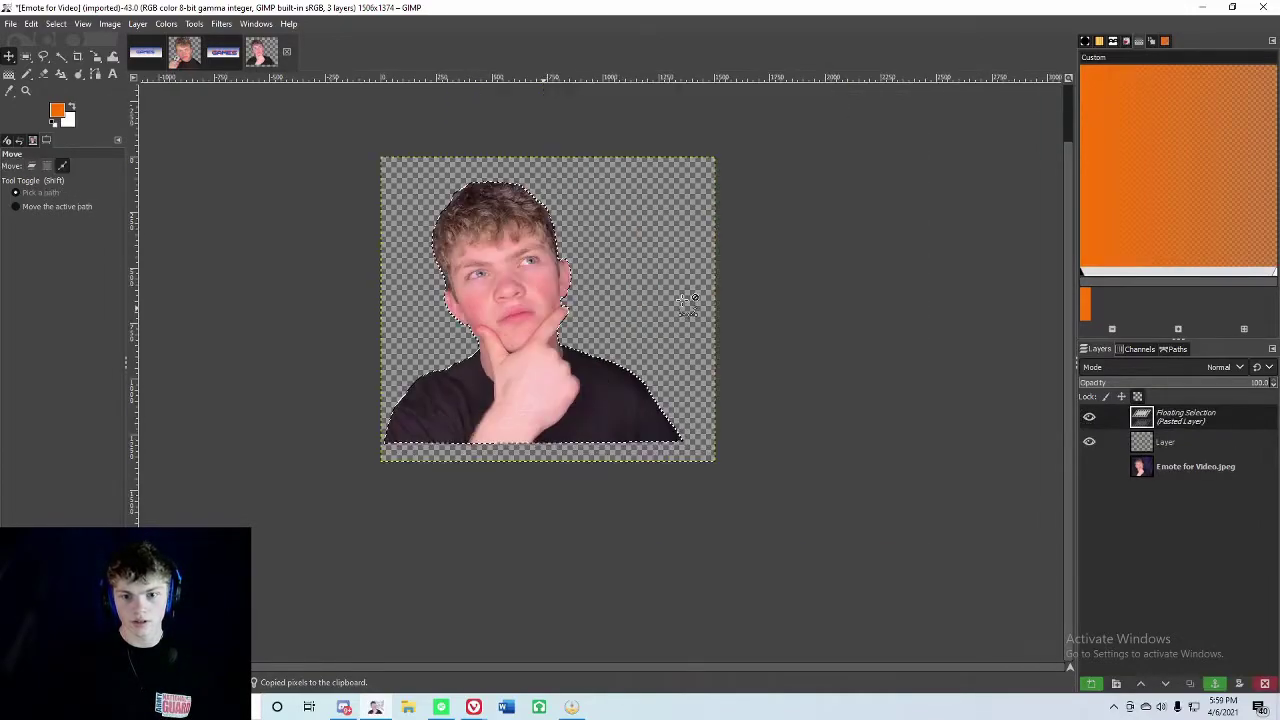
{"action": "scroll", "coordinate": [760, 314], "scroll_direction": "up", "scroll_amount": 1, "text": "ctrl"}
{"action": "scroll", "coordinate": [745, 310], "scroll_direction": "down", "scroll_amount": 1}
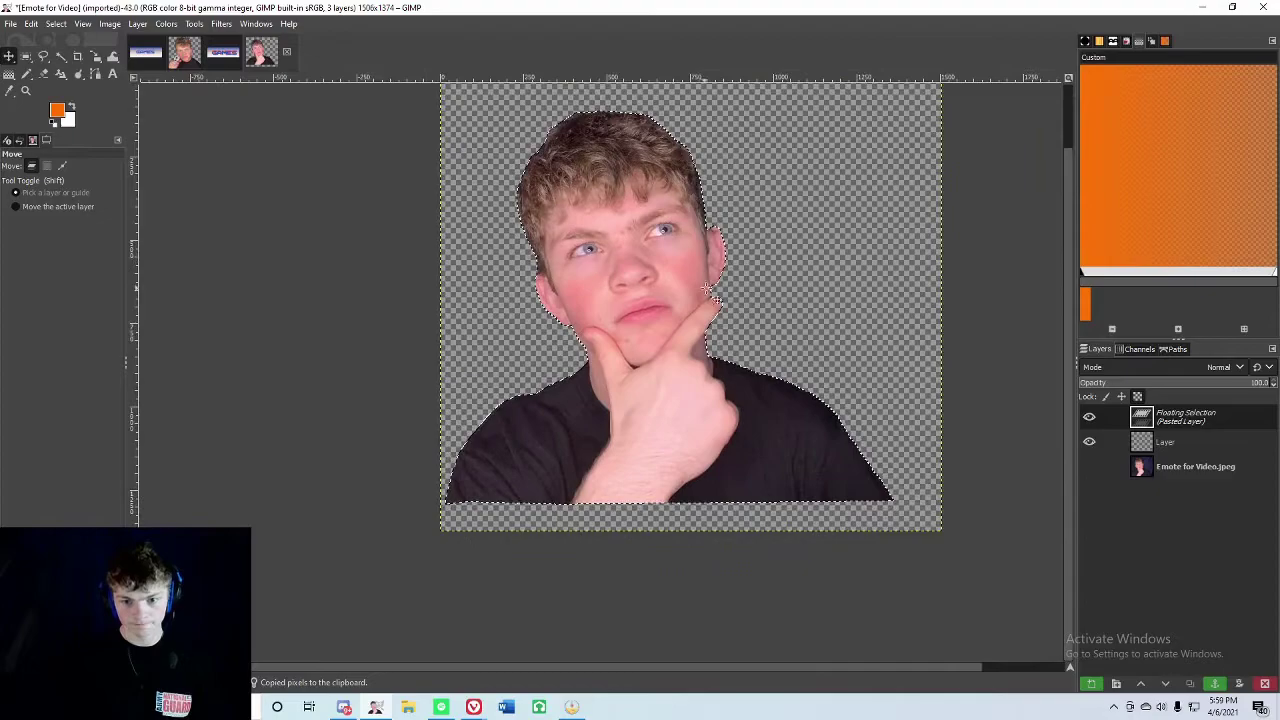
Move the pasted person to the middle of the canvas and anchor it to the transparent layer.
{"action": "scroll", "coordinate": [714, 286], "scroll_direction": "up", "scroll_amount": 1}
{"action": "scroll", "coordinate": [731, 290], "scroll_direction": "down", "scroll_amount": 1}
{"action": "left_click_drag", "start_coordinate": [647, 282], "coordinate": [673, 285]}
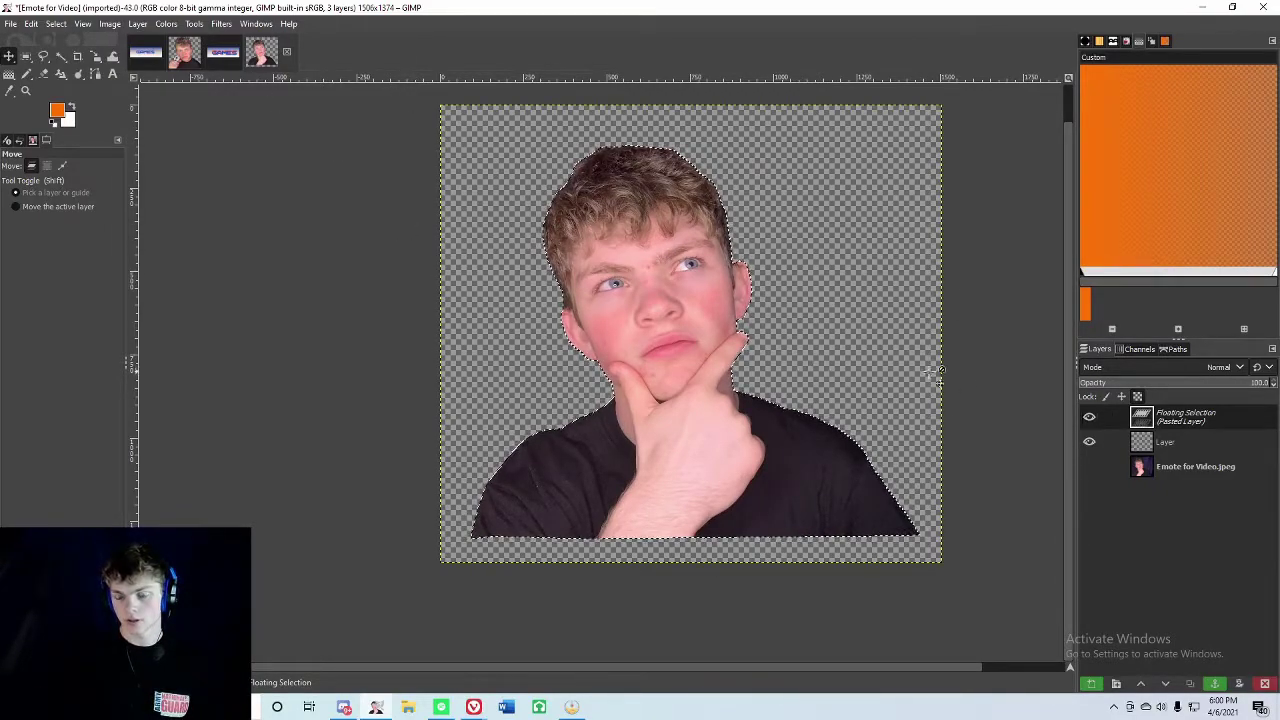
{"action": "right_click", "coordinate": [1150, 418]}
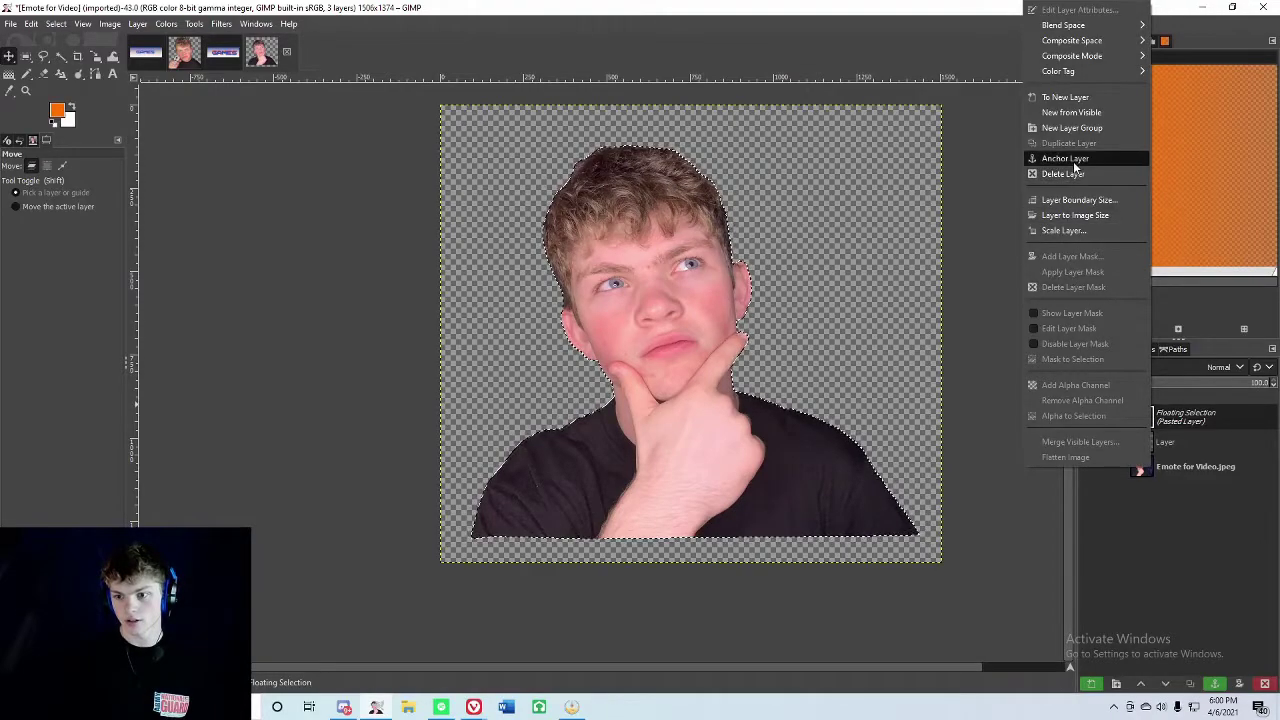
{"action": "left_click", "coordinate": [1063, 174]}
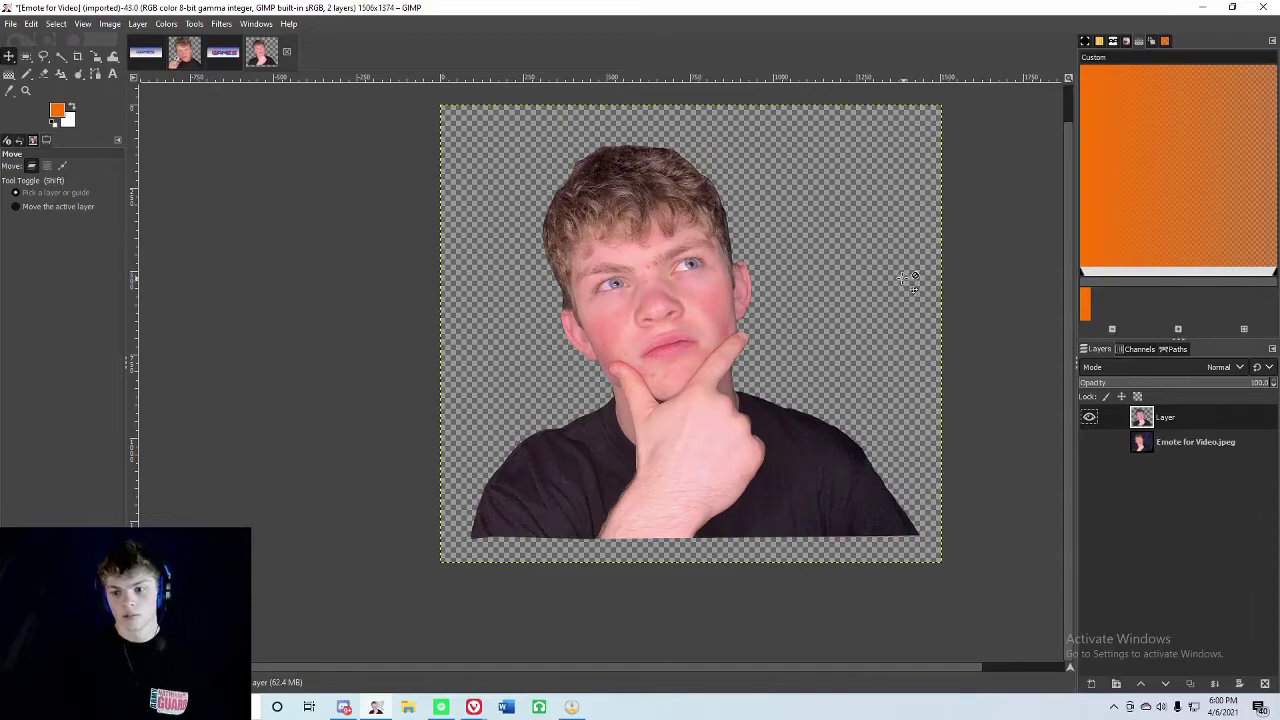
{"action": "right_click", "coordinate": [1150, 421]}
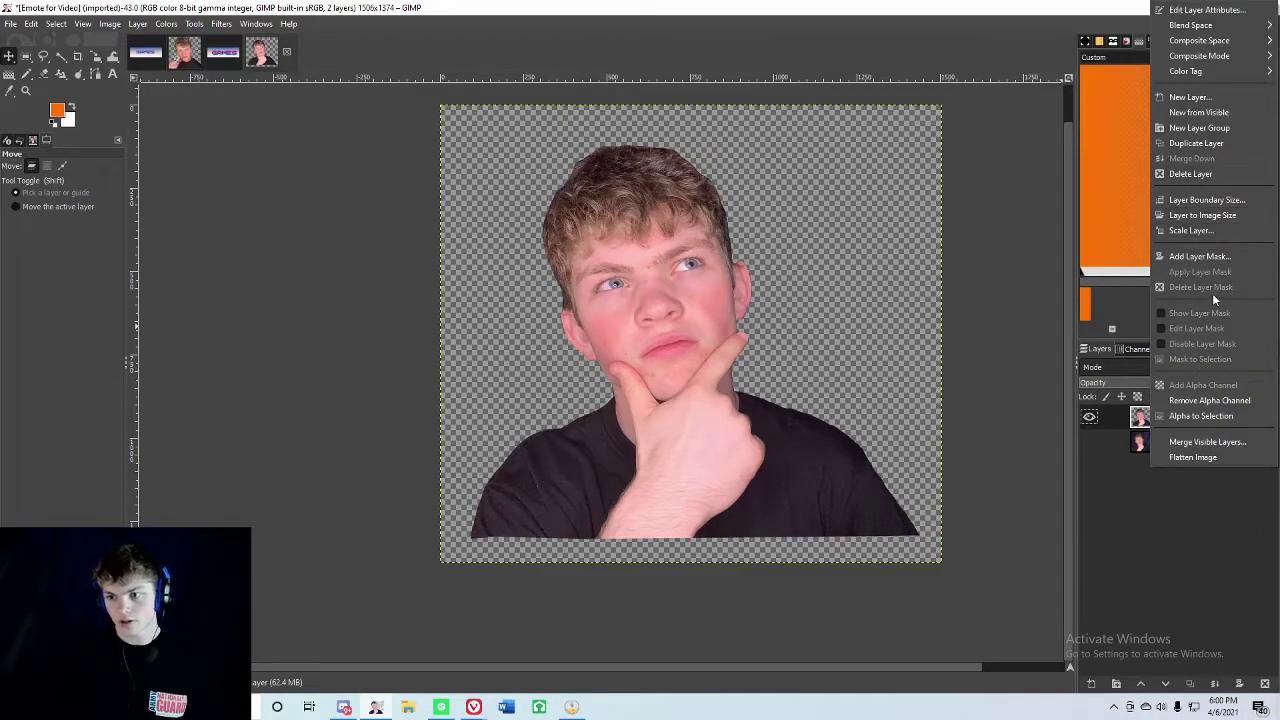
{"action": "left_click", "coordinate": [327, 257]}
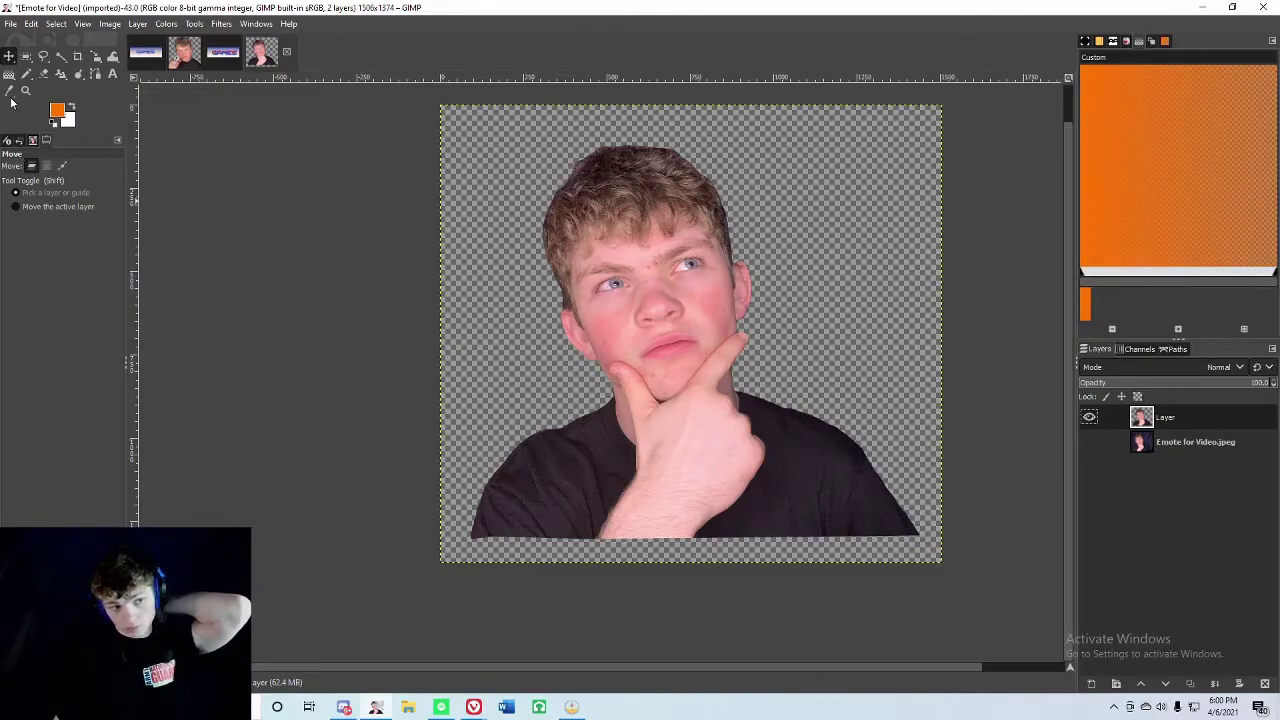
{"action": "left_click", "coordinate": [95, 57]}
{"action": "left_click", "coordinate": [533, 232]}
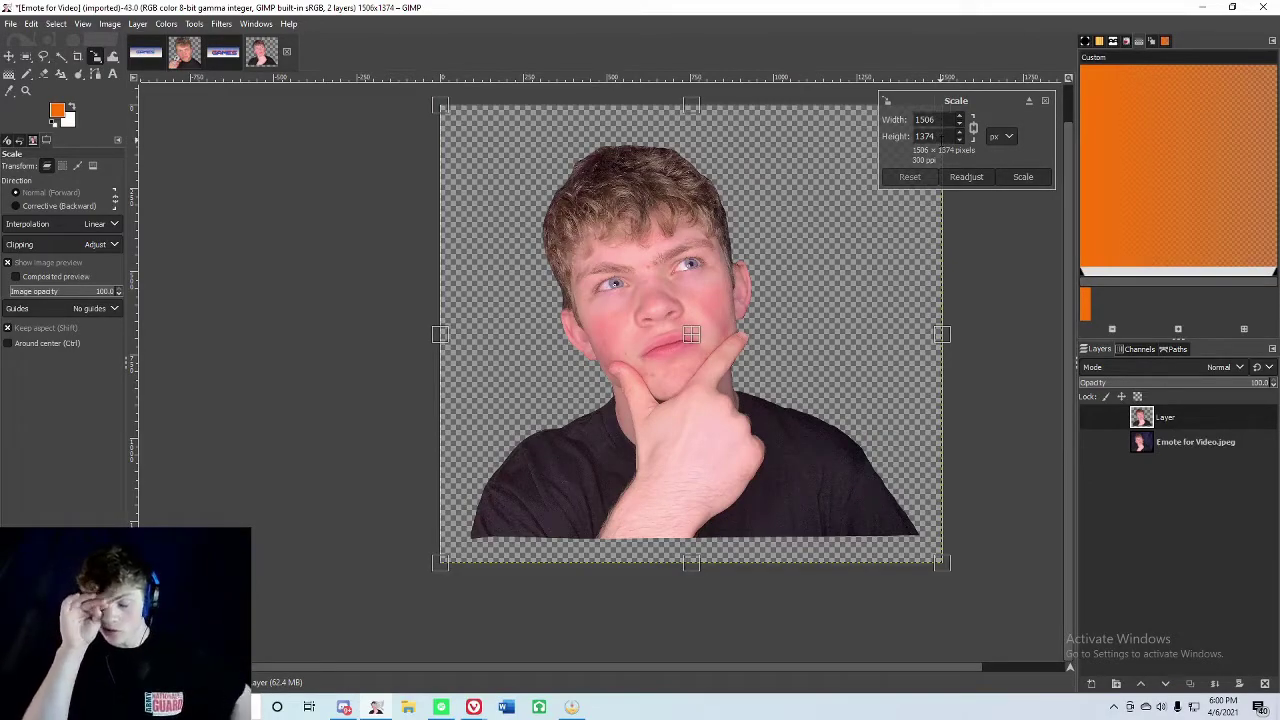
{"action": "left_click", "coordinate": [1045, 102]}
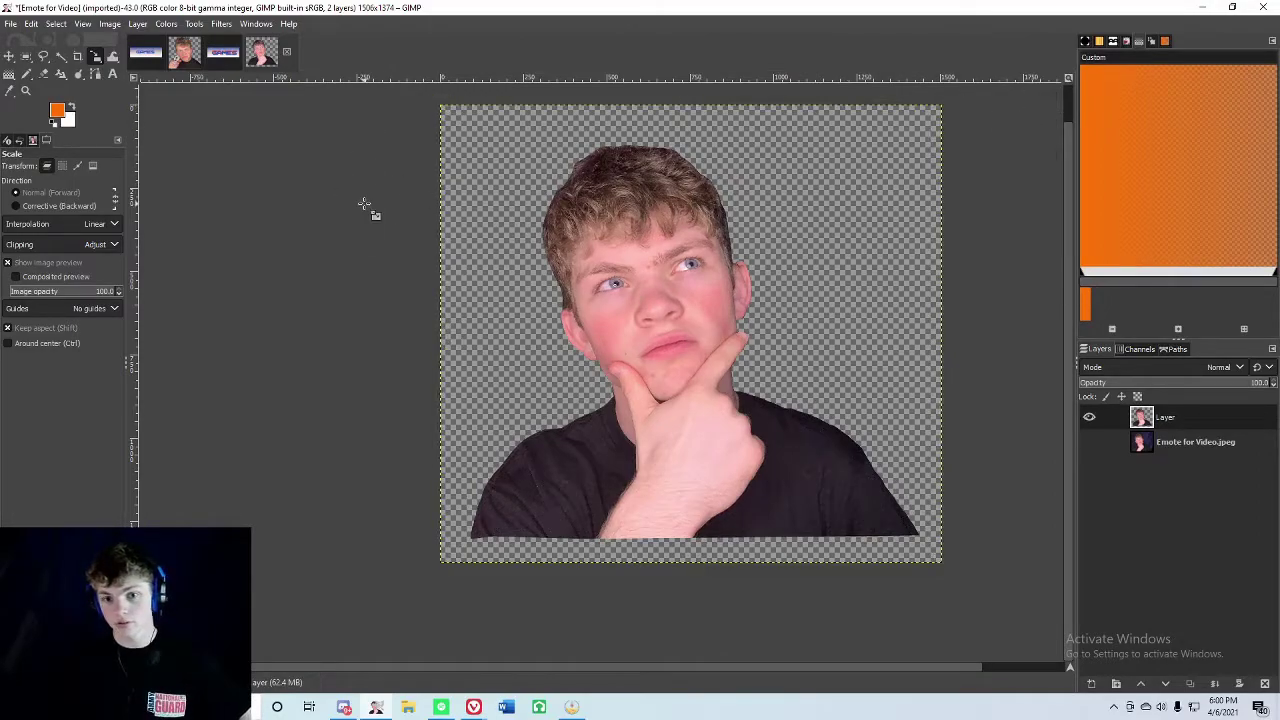
Create a new 512 × 512 px image filled with transparency.
{"action": "left_click", "coordinate": [10, 24]}
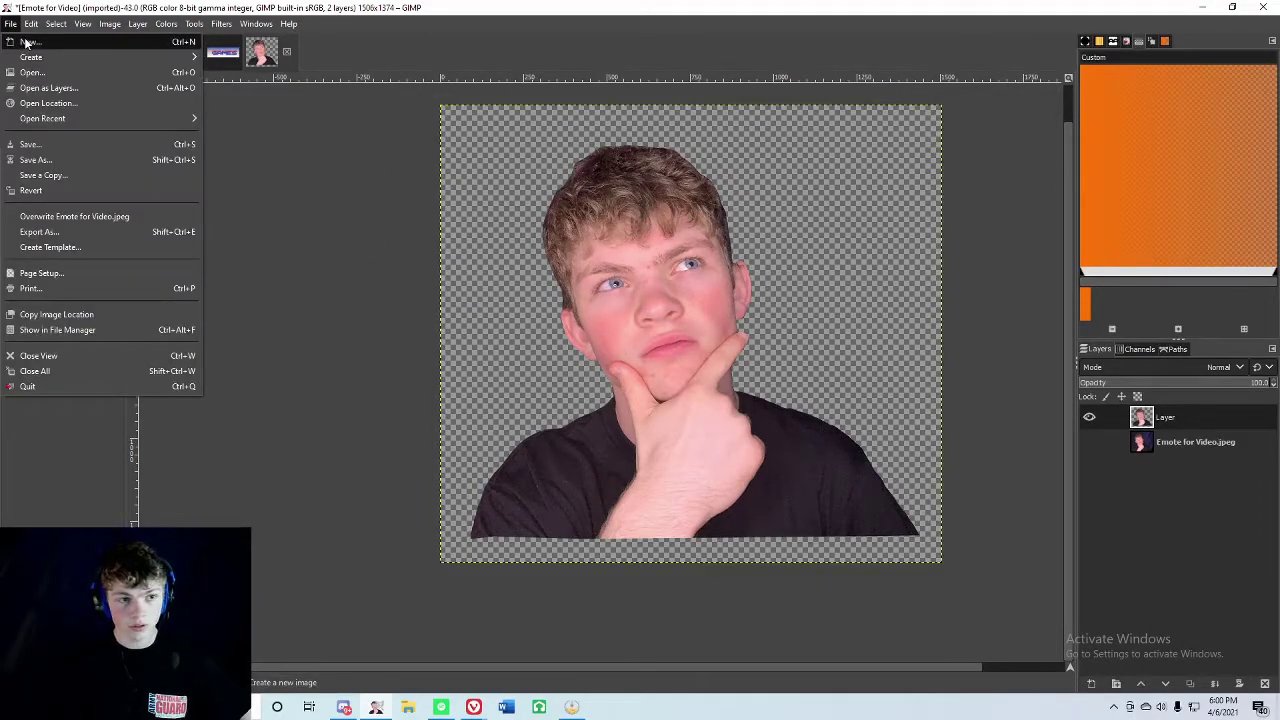
{"action": "left_click", "coordinate": [29, 42]}
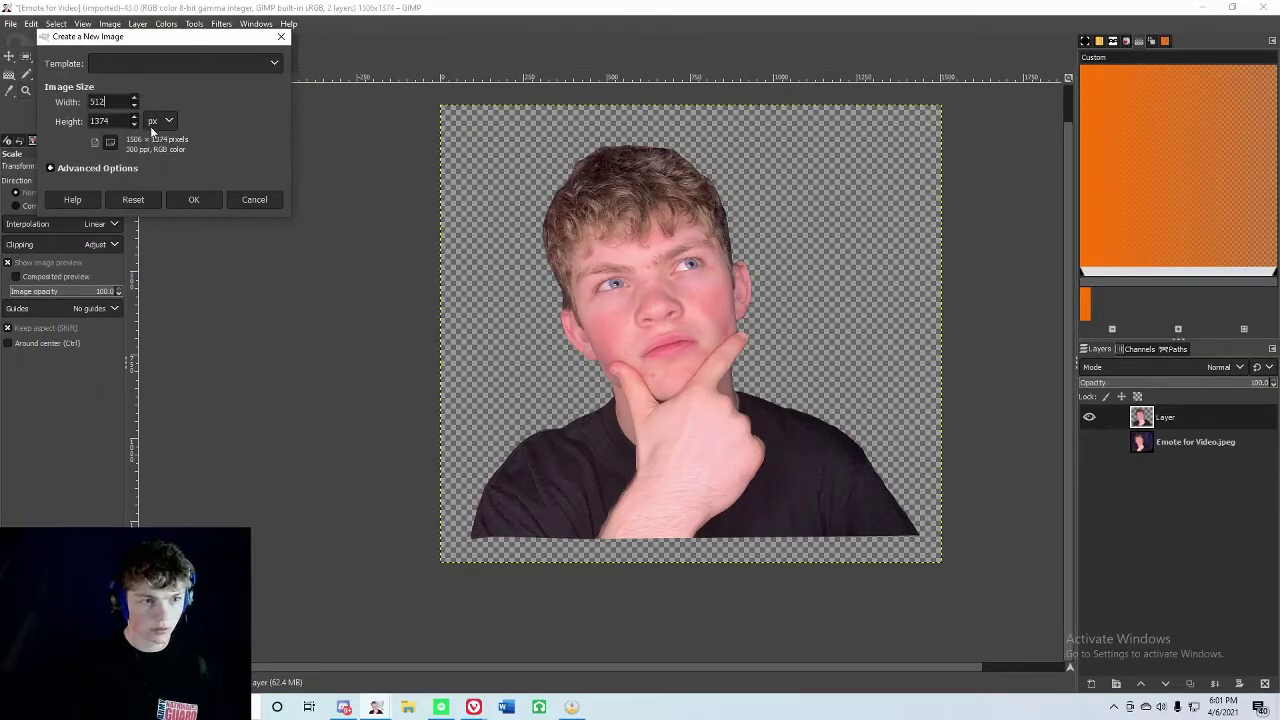
{"action": "type", "text": "512"}
{"action": "key", "text": "Tab"}
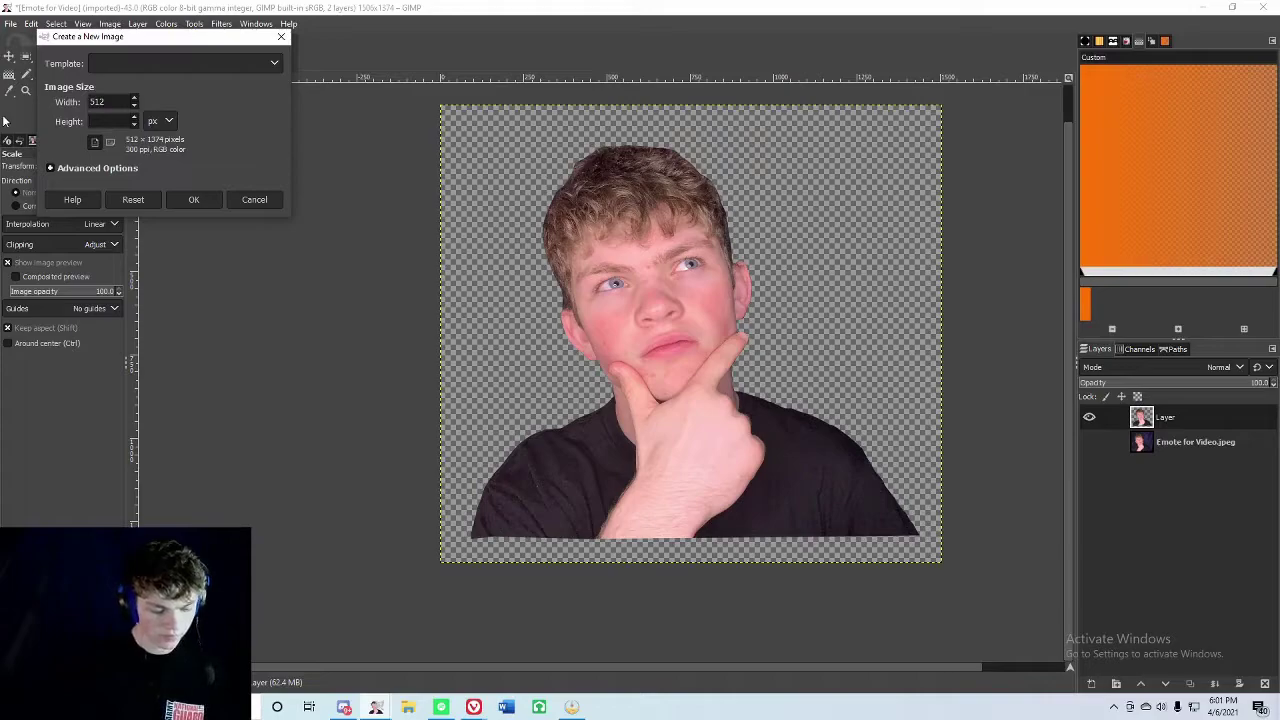
{"action": "type", "text": "512"}
{"action": "left_click", "coordinate": [80, 168]}
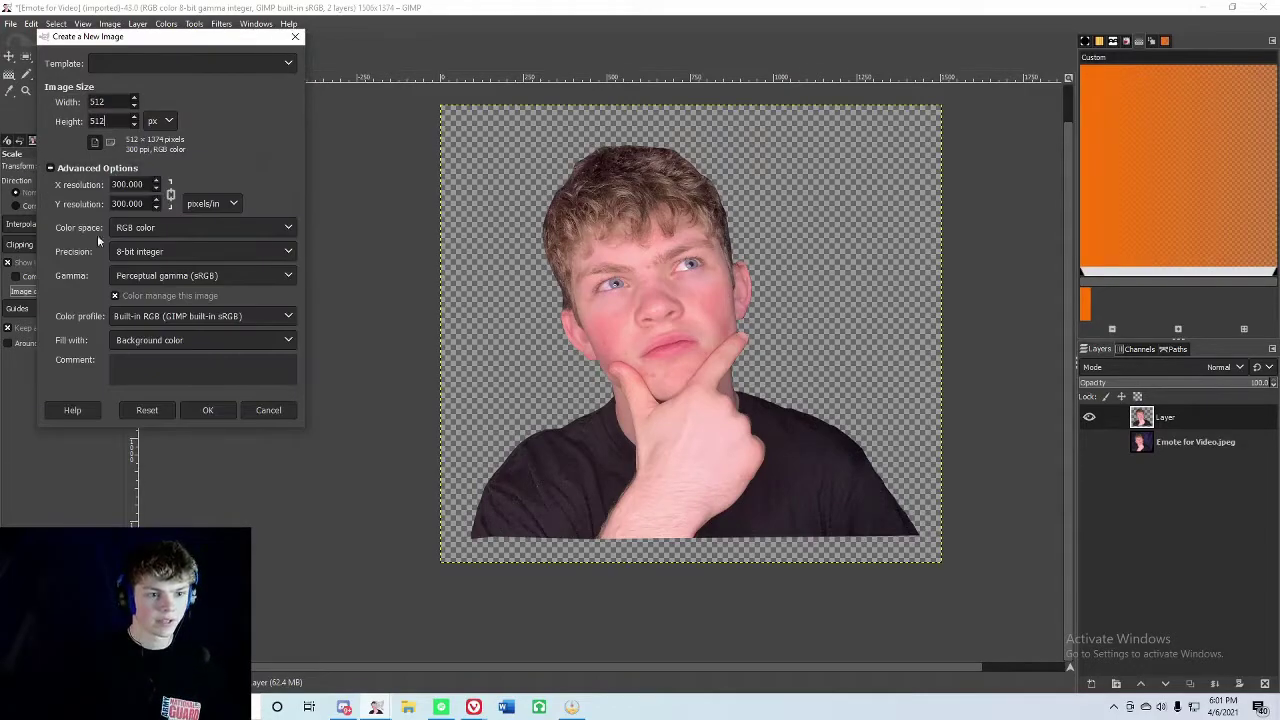
{"action": "left_click", "coordinate": [168, 340]}
{"action": "left_click", "coordinate": [149, 374]}
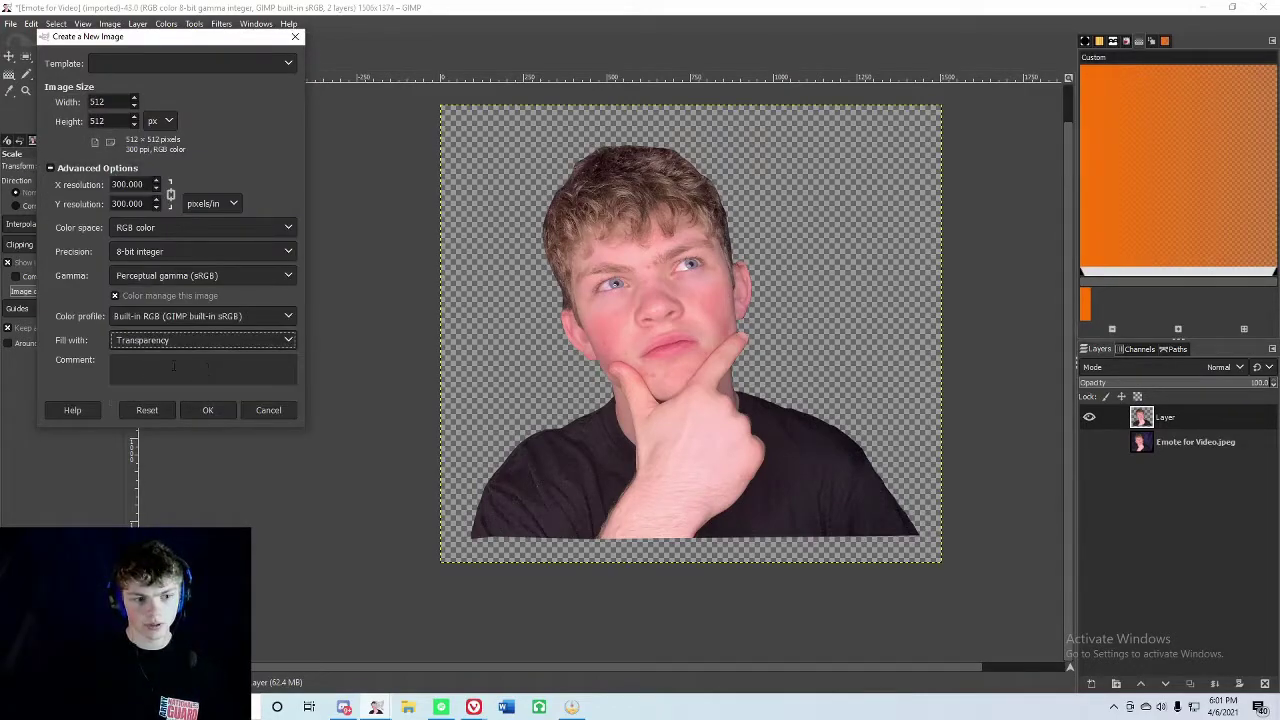
{"action": "left_click", "coordinate": [205, 409]}
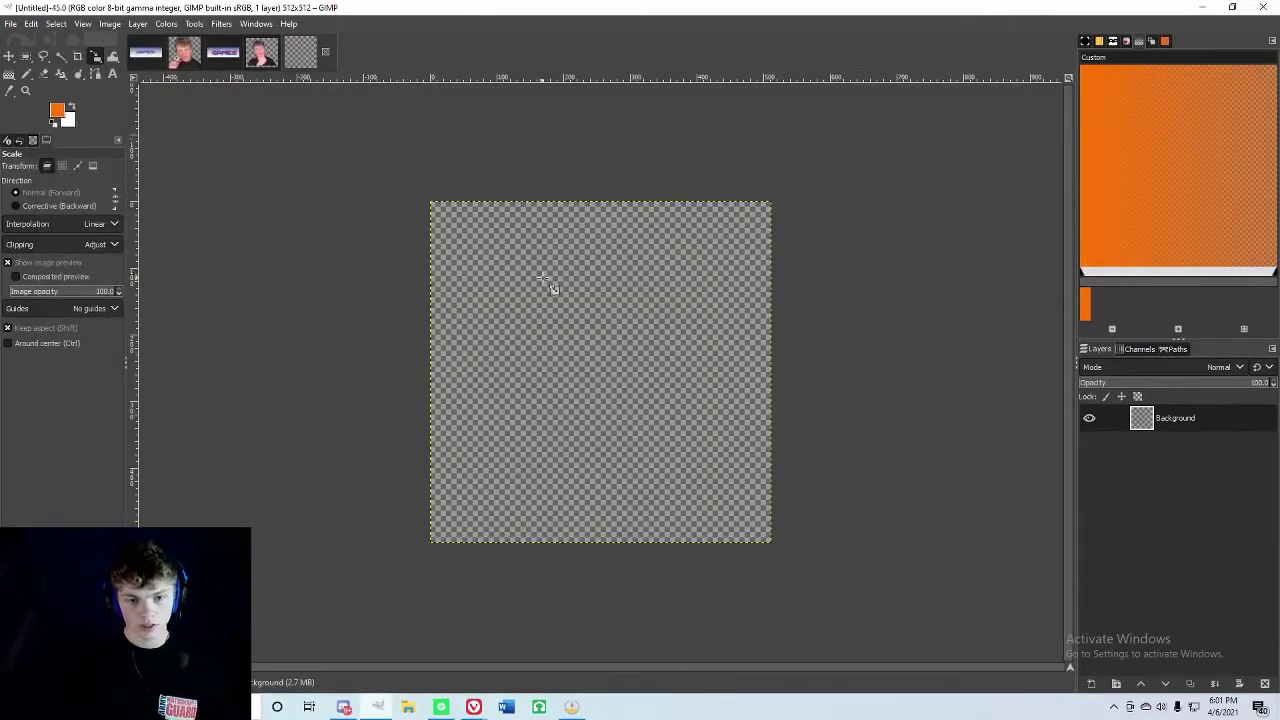
Paste the copied person into the new image and scale it down proportionally to slightly wider than the canvas.
{"action": "left_click", "coordinate": [9, 58]}
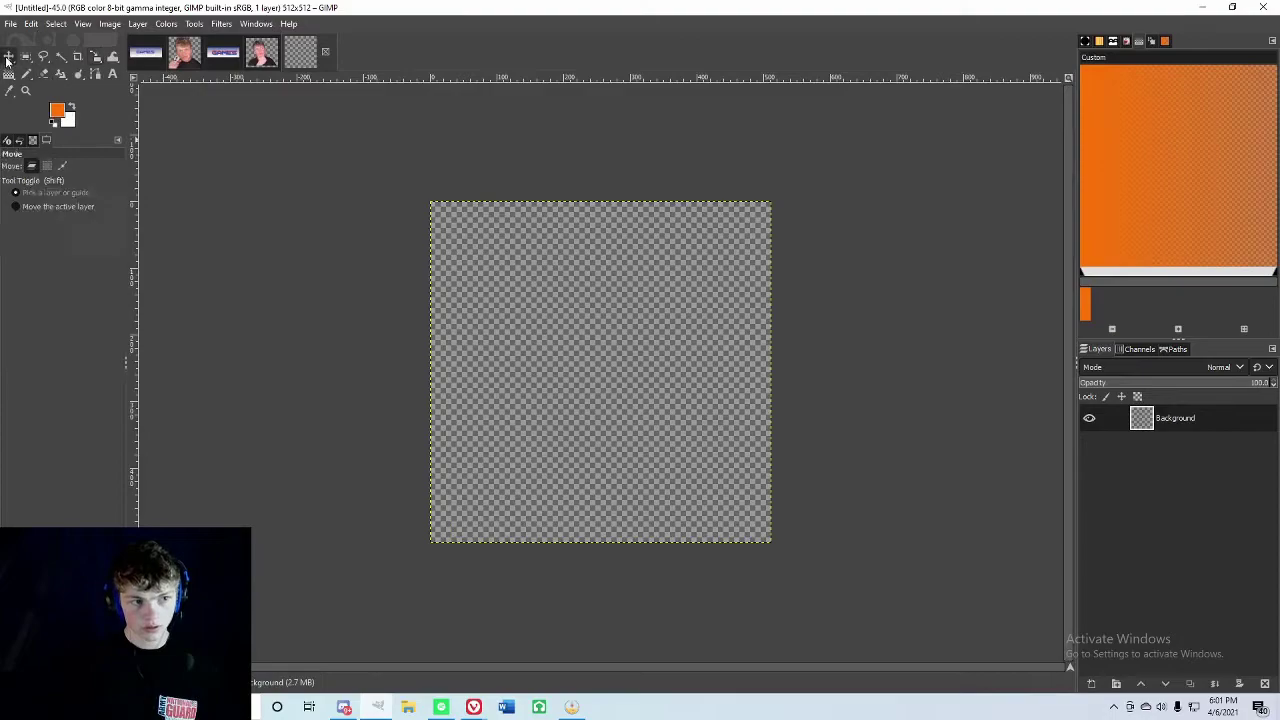
{"action": "key", "text": "ctrl+v"}
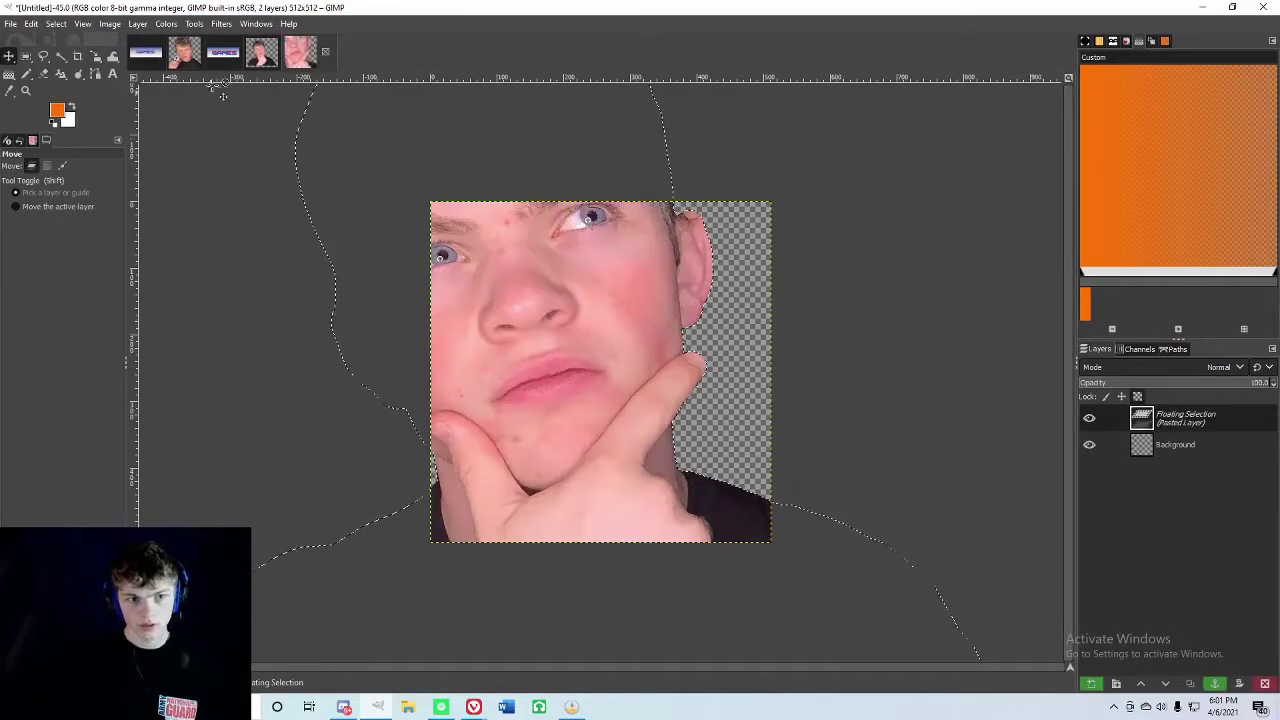
{"action": "left_click", "coordinate": [96, 58]}
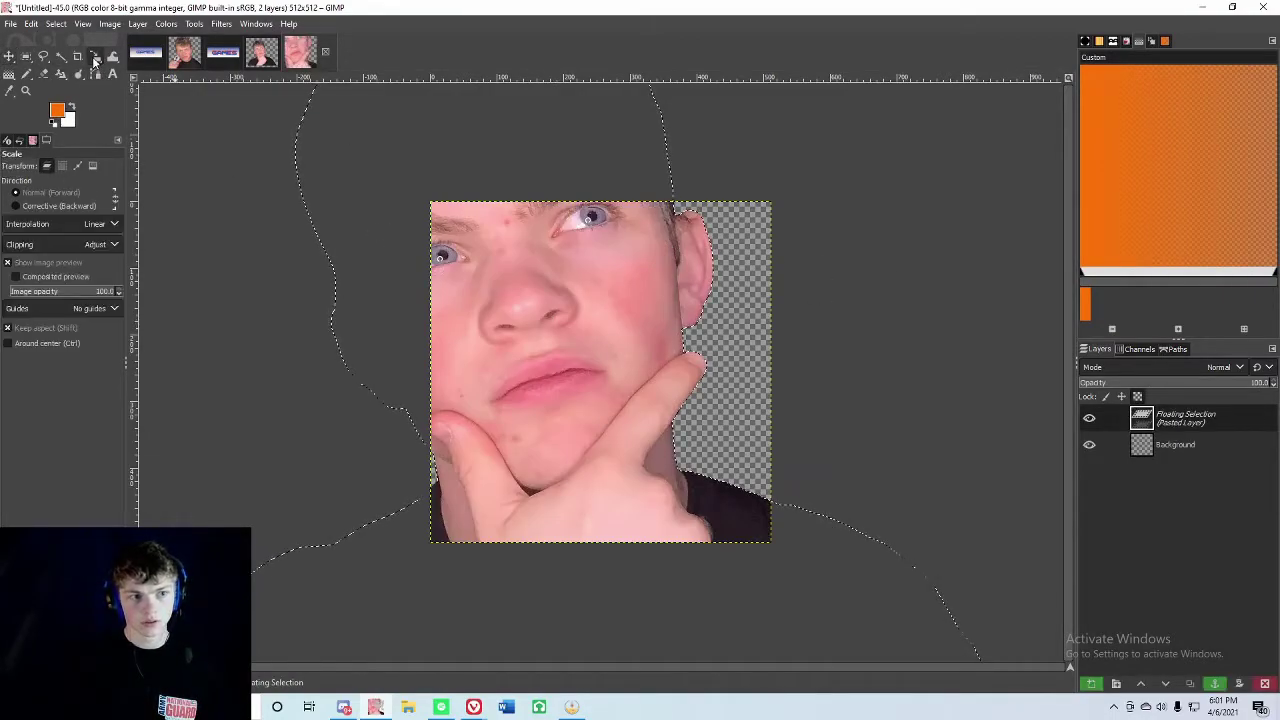
{"action": "left_click", "coordinate": [566, 346]}
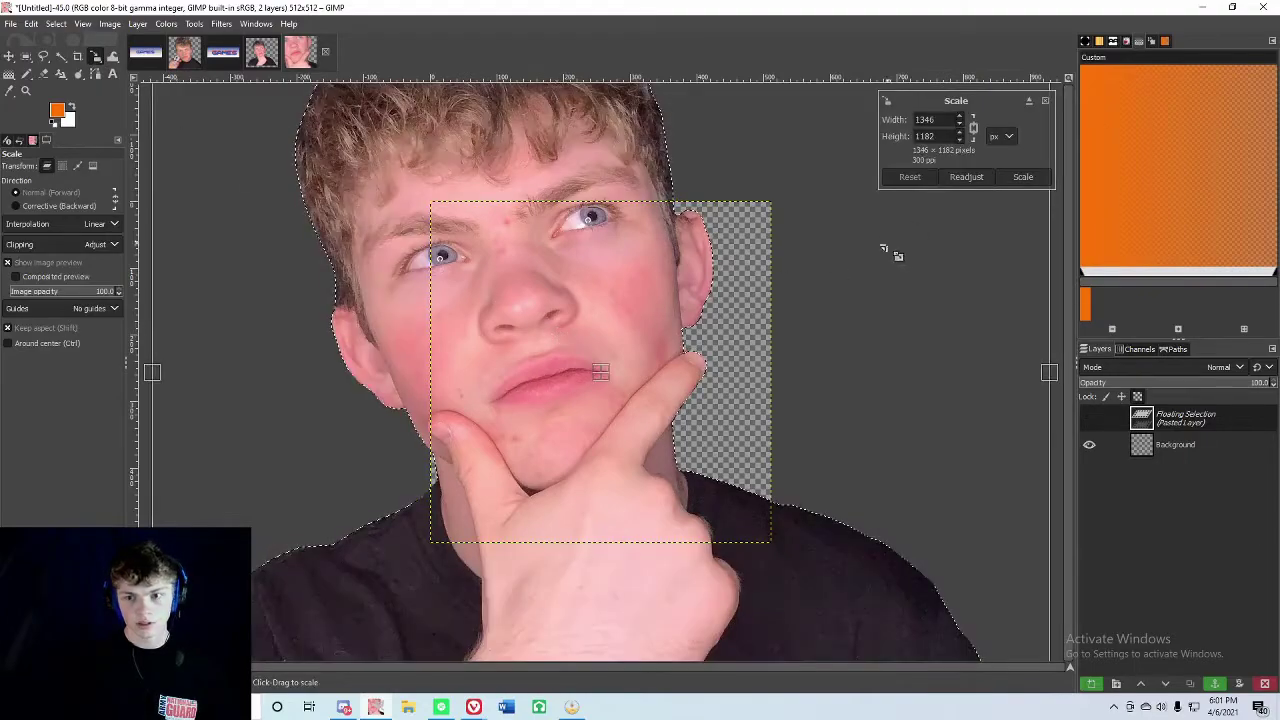
{"action": "scroll", "coordinate": [586, 363], "scroll_direction": "down", "scroll_amount": 1}
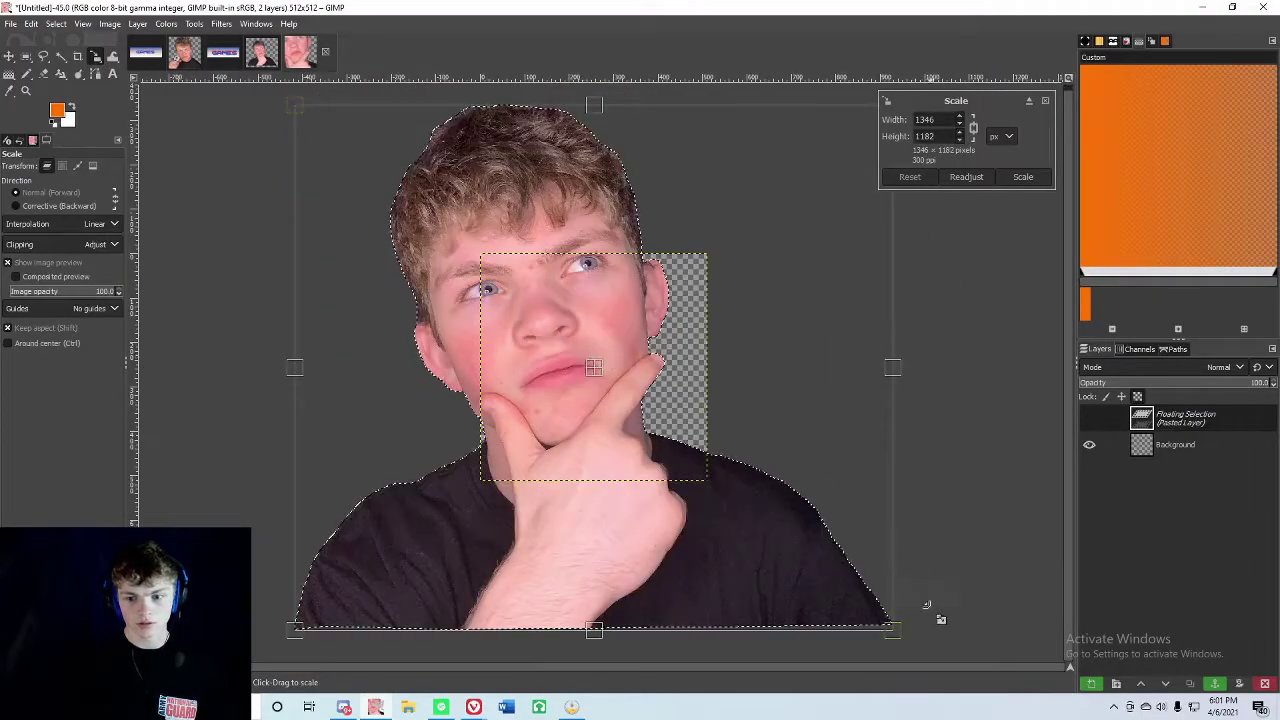
{"action": "left_click_drag", "start_coordinate": [908, 641], "coordinate": [560, 338]}
{"action": "key", "text": "Return"}
Move the scaled person so it fills the 512 × 512 px canvas and anchor it to the Background layer.
{"action": "key", "text": "m"}
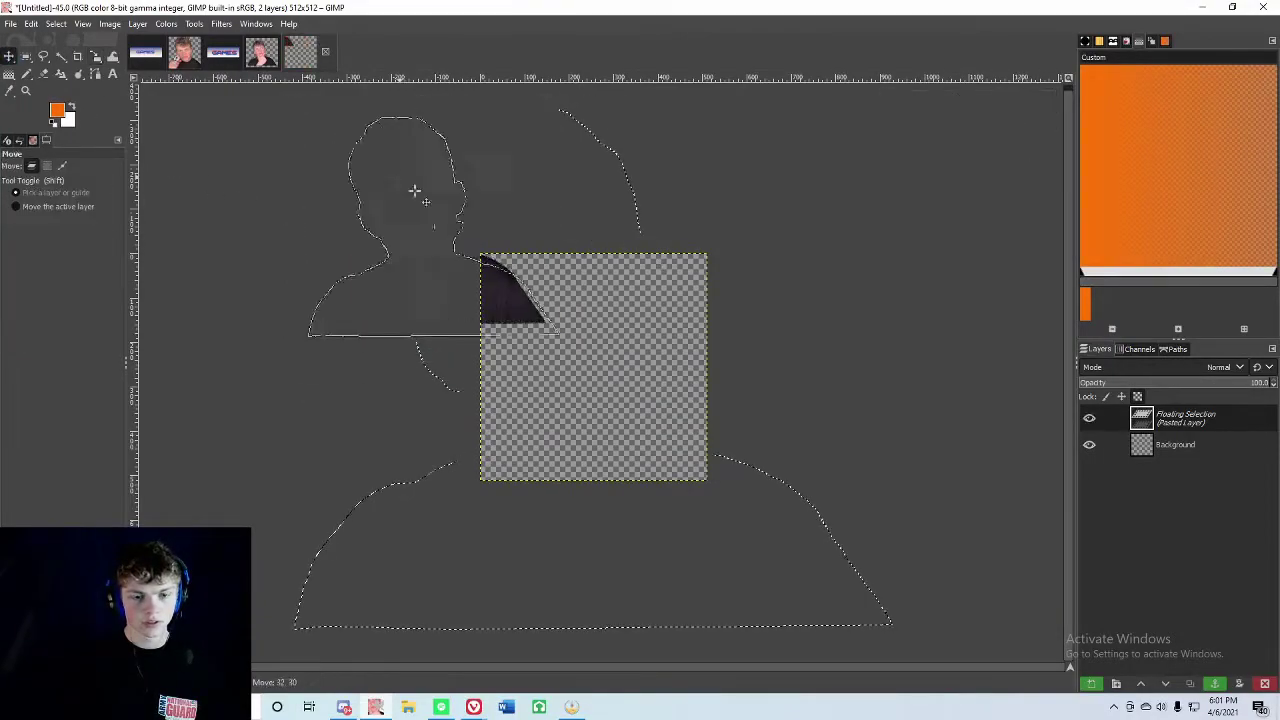
{"action": "left_click_drag", "start_coordinate": [423, 194], "coordinate": [590, 343]}
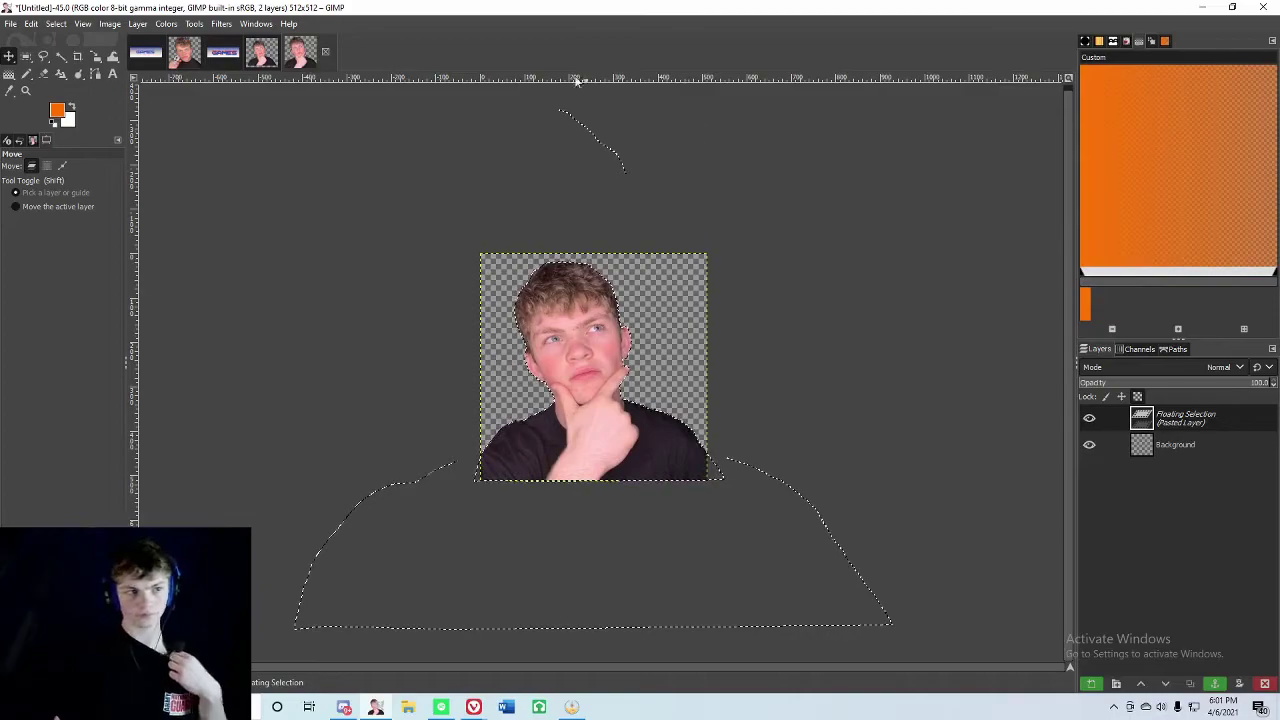
{"action": "right_click", "coordinate": [1136, 420]}
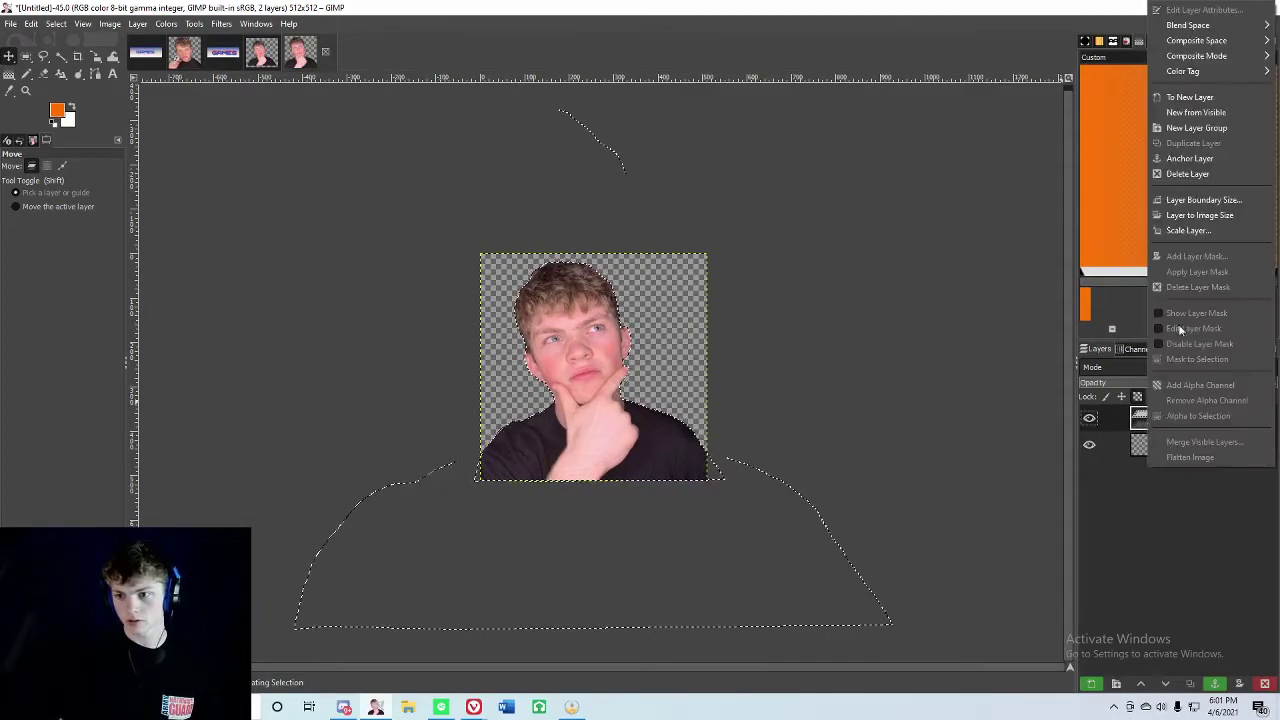
{"action": "left_click", "coordinate": [1182, 159]}
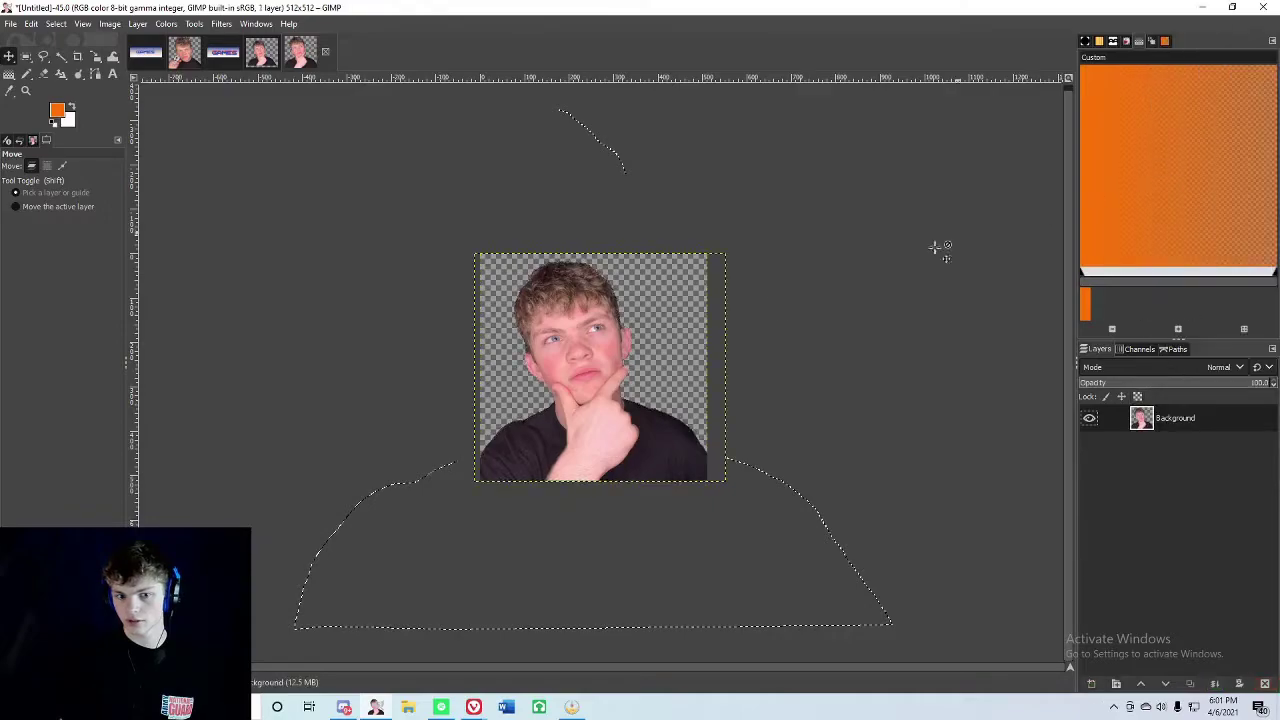
Save the image as VideoEmote.xcf in the Emotes folder.
{"action": "left_click", "coordinate": [10, 23]}
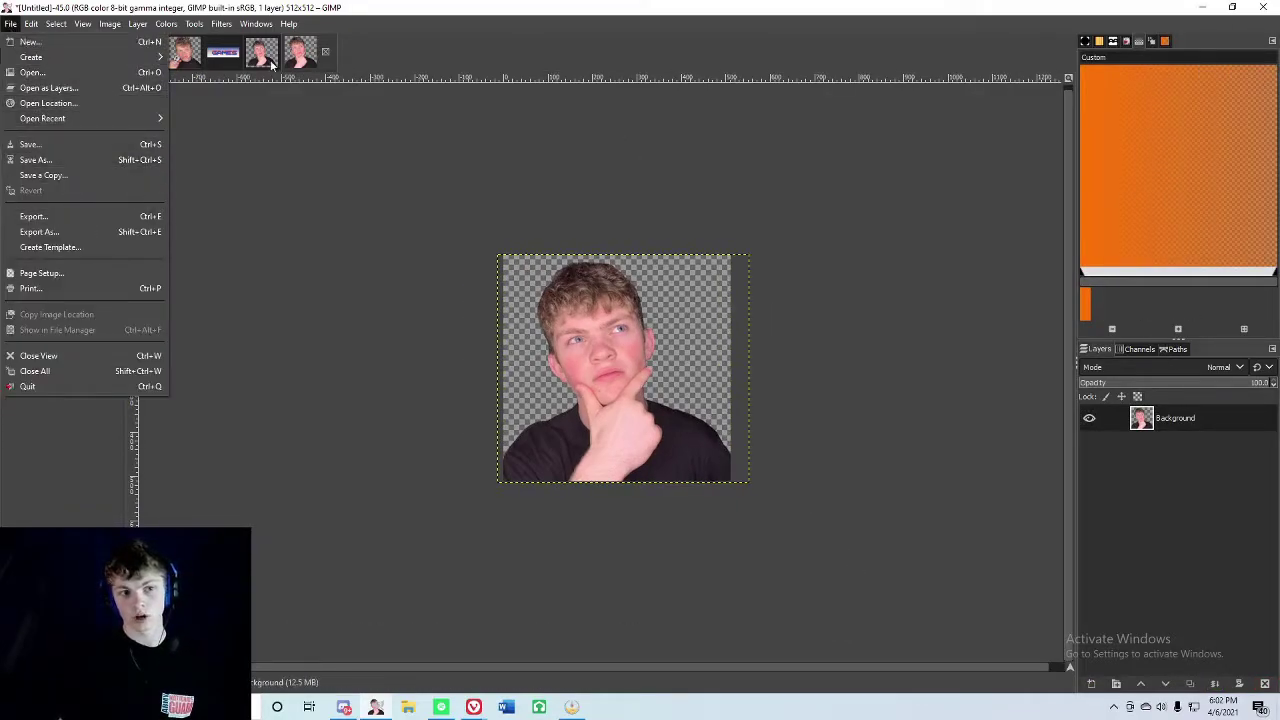
{"action": "left_click", "coordinate": [56, 23]}
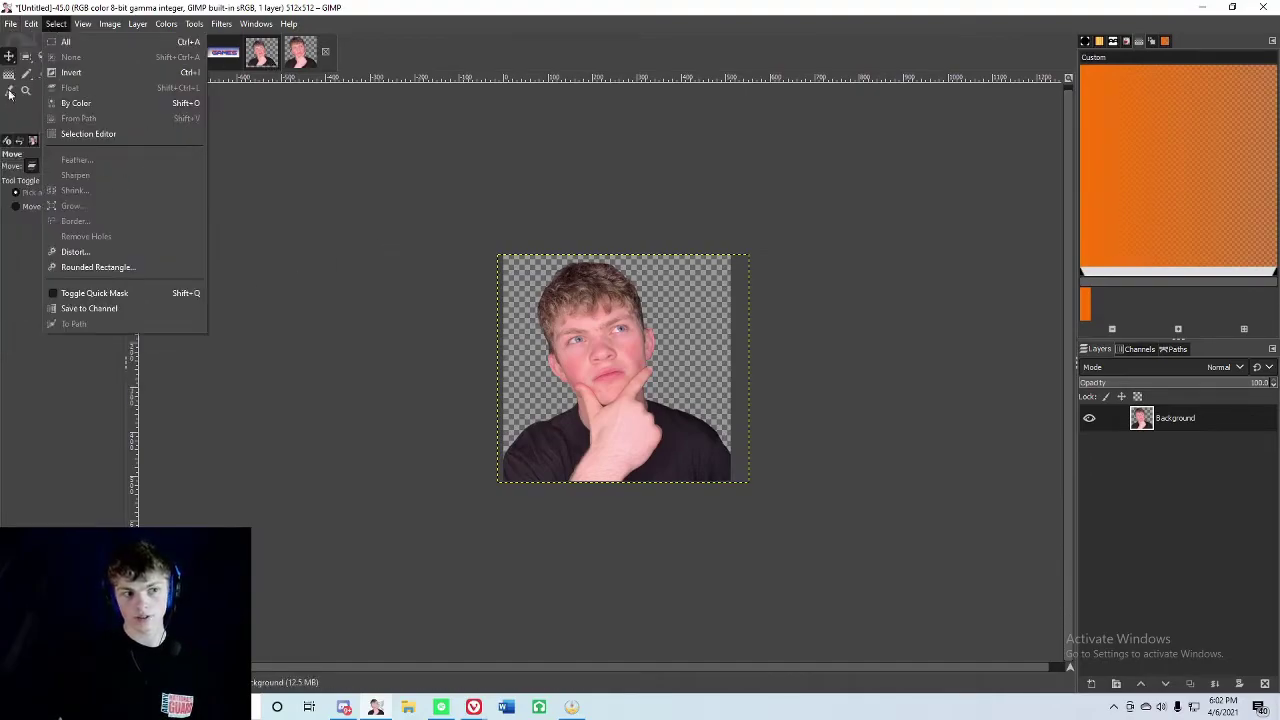
{"action": "left_click", "coordinate": [31, 158]}
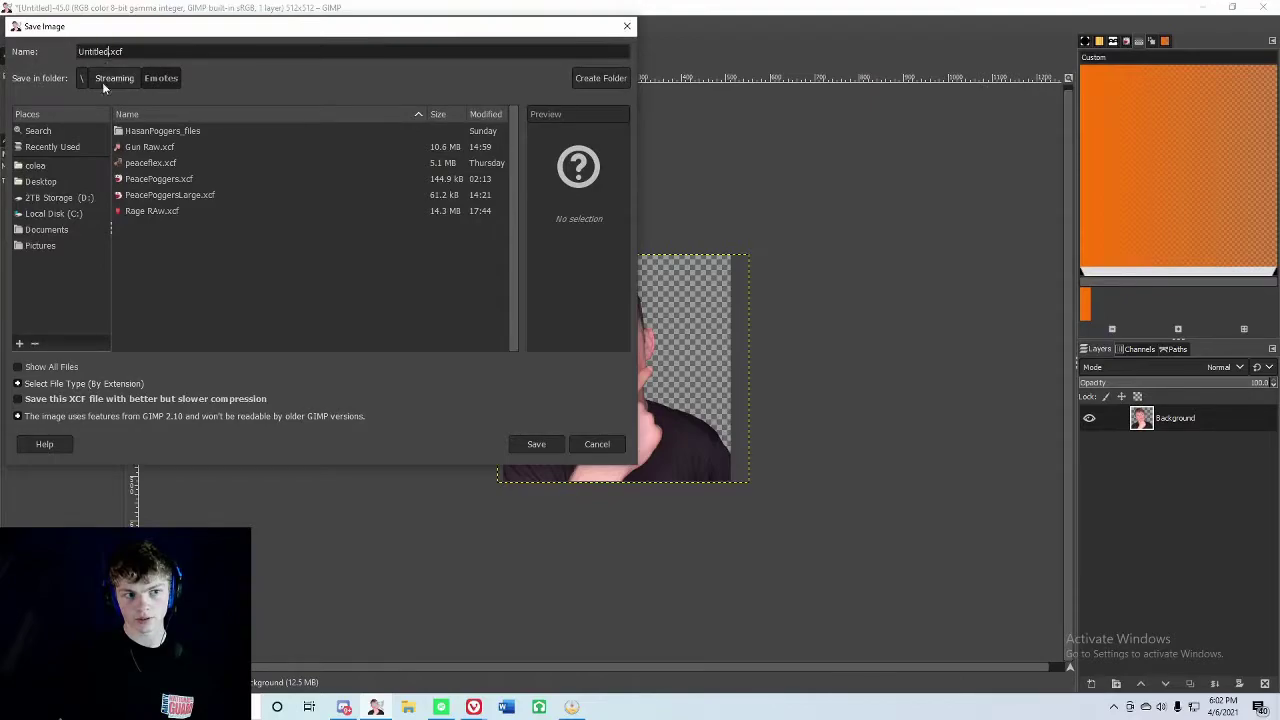
{"action": "key", "text": "BackSpace"}
{"action": "key", "text": "BackSpace"}
{"action": "key", "text": "BackSpace"}
{"action": "key", "text": "BackSpace"}
{"action": "key", "text": "BackSpace"}
{"action": "key", "text": "BackSpace"}
{"action": "key", "text": "BackSpace"}
{"action": "key", "text": "BackSpace"}
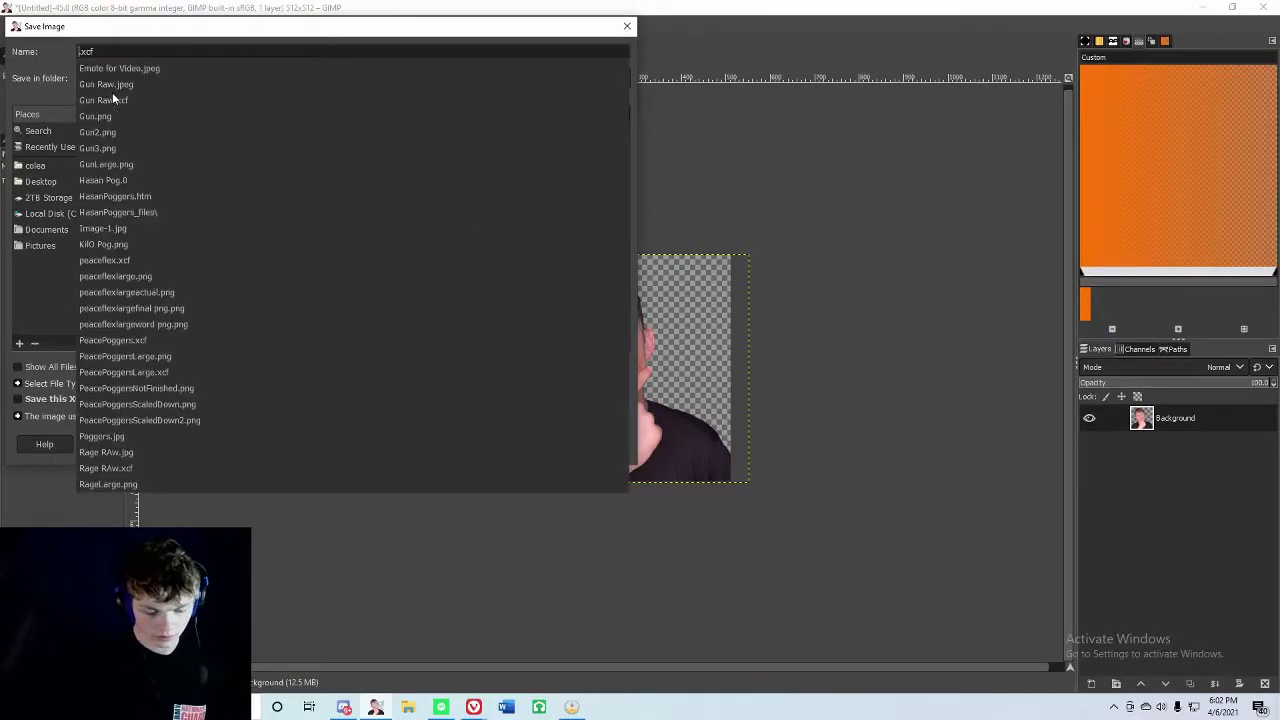
{"action": "type", "text": "VideoEmo"}
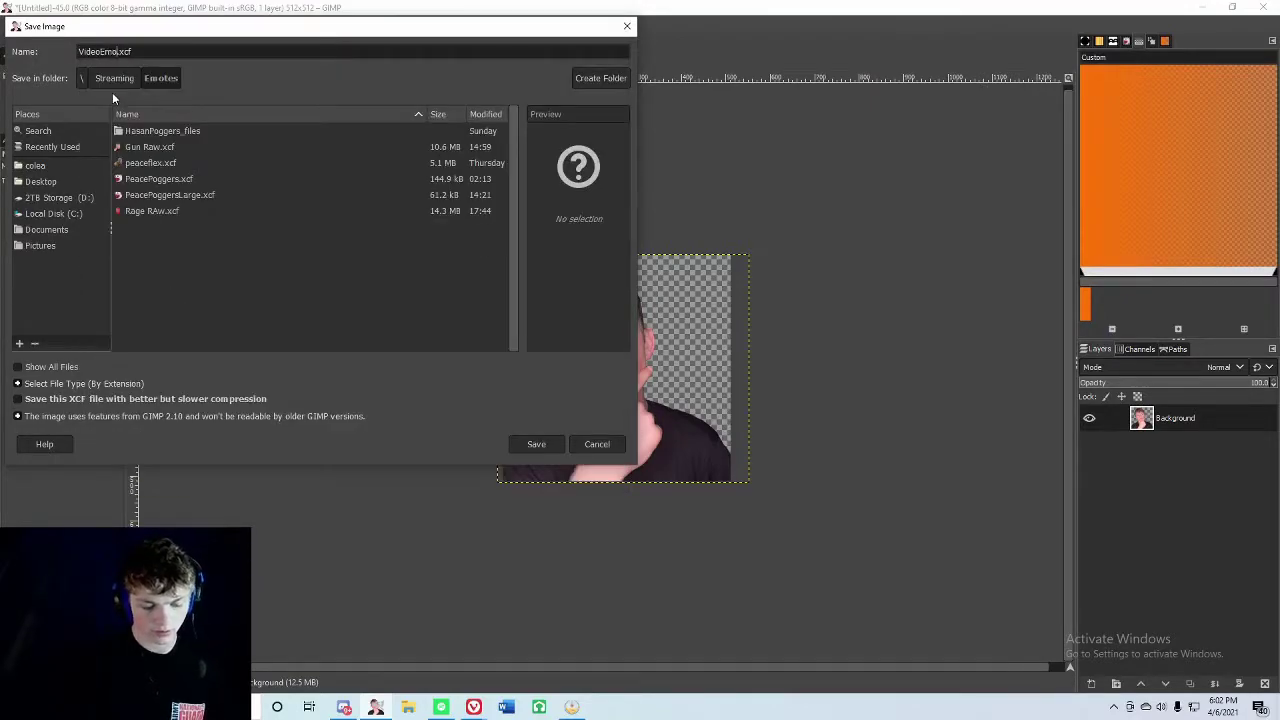
{"action": "type", "text": "te"}
{"action": "left_click", "coordinate": [530, 444]}
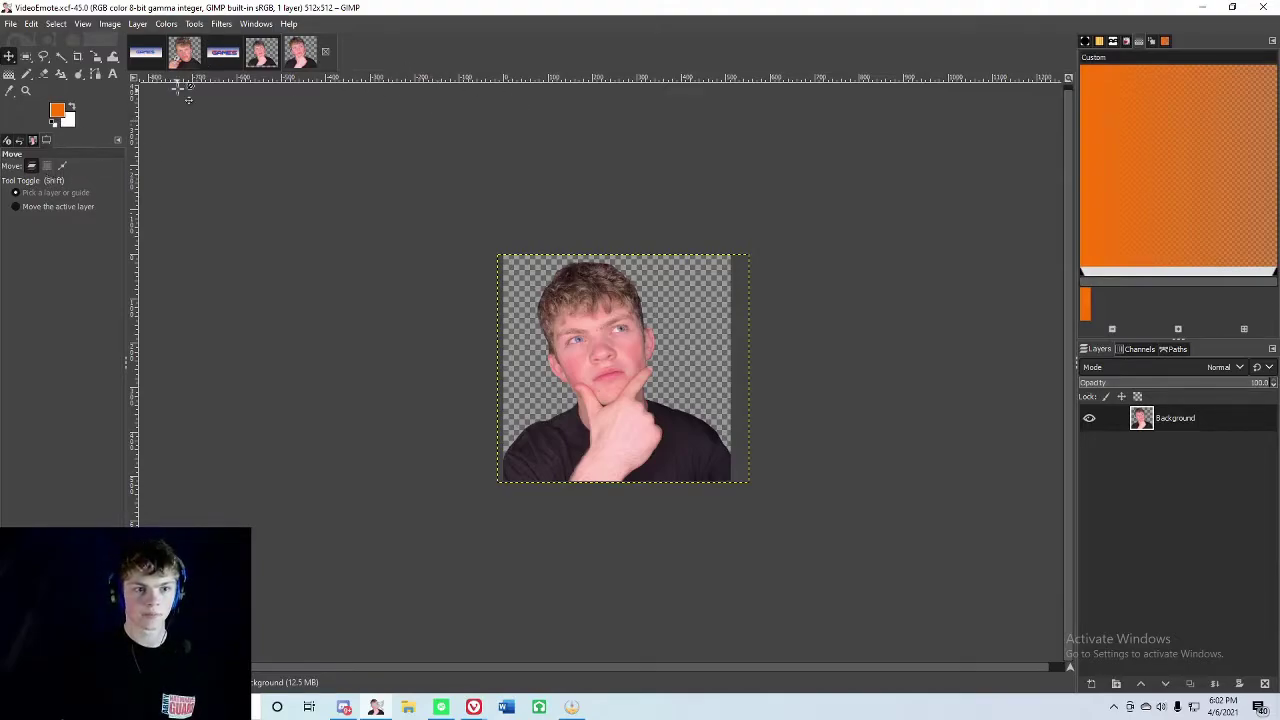
{"action": "left_click", "coordinate": [221, 54]}
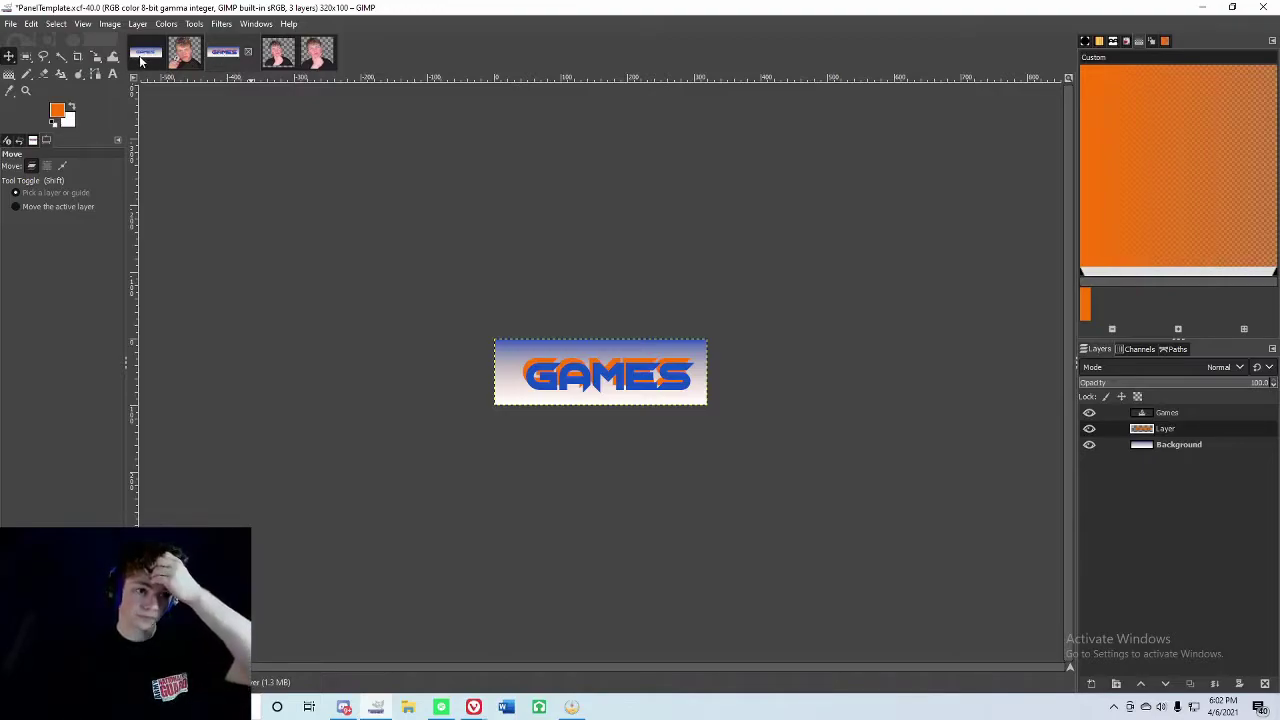
{"action": "left_click", "coordinate": [143, 54]}
{"action": "left_click", "coordinate": [225, 55]}
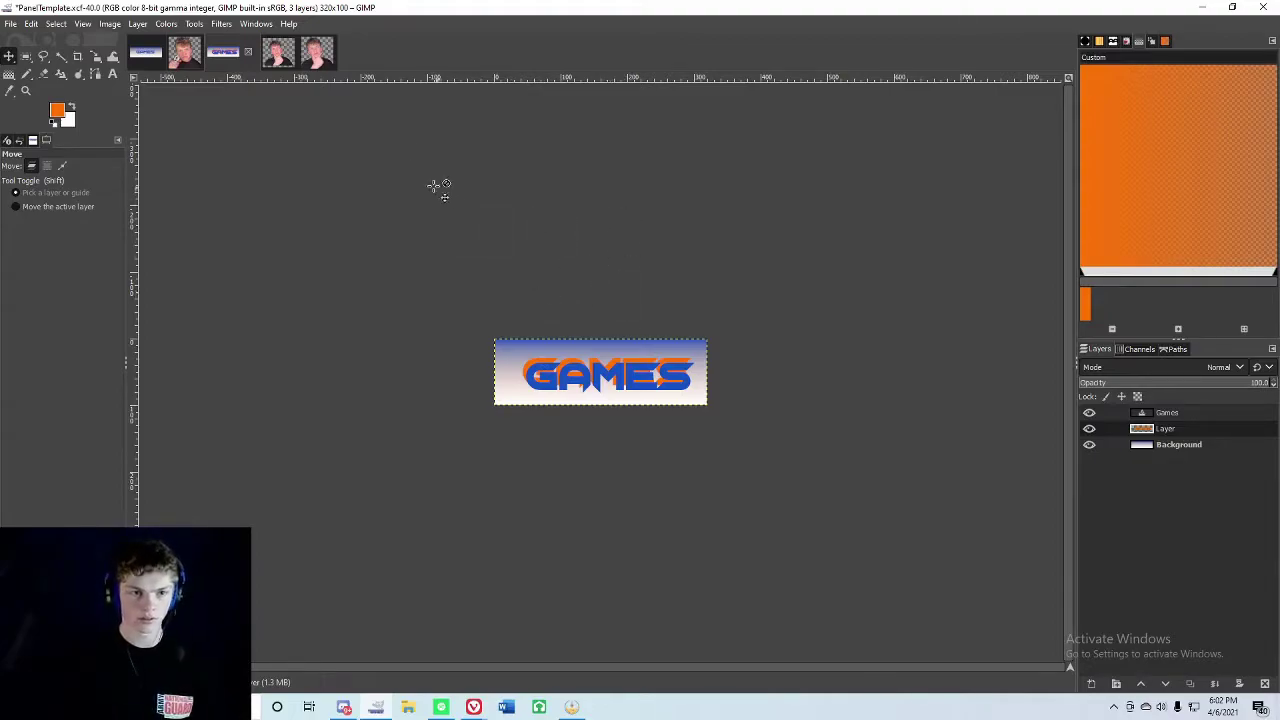
{"action": "left_click", "coordinate": [280, 56]}
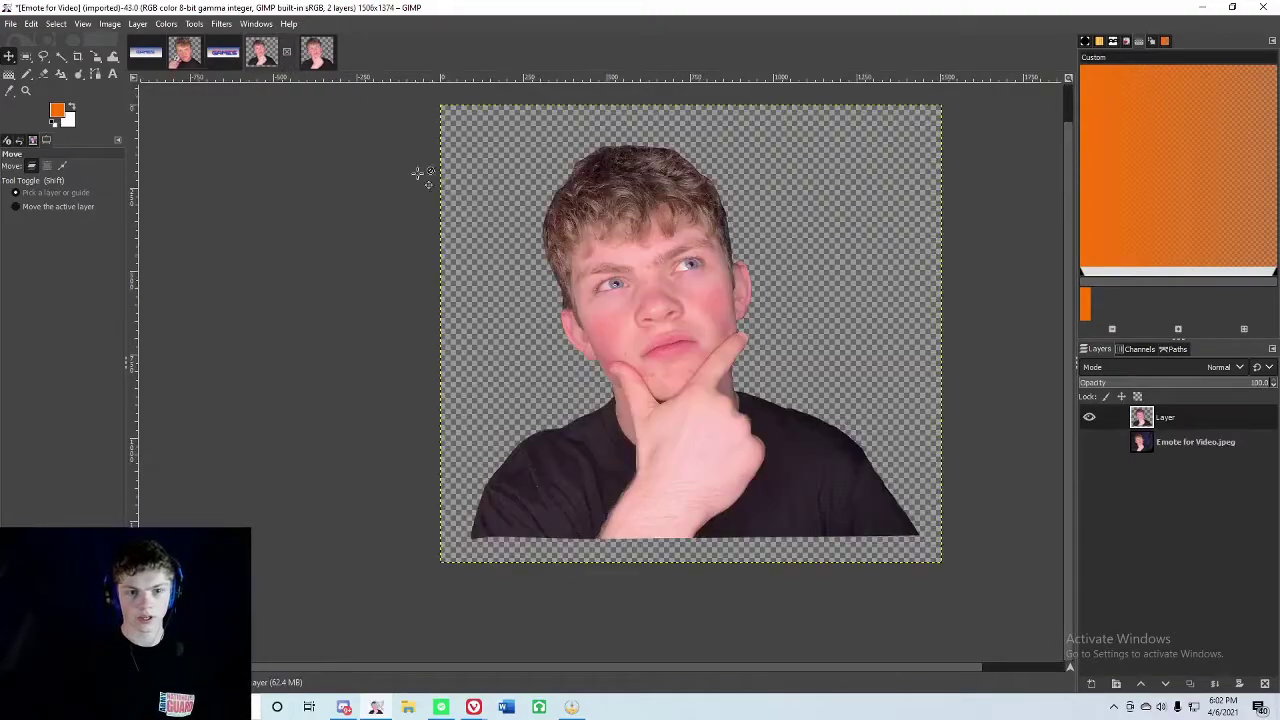
{"action": "left_click", "coordinate": [316, 60]}
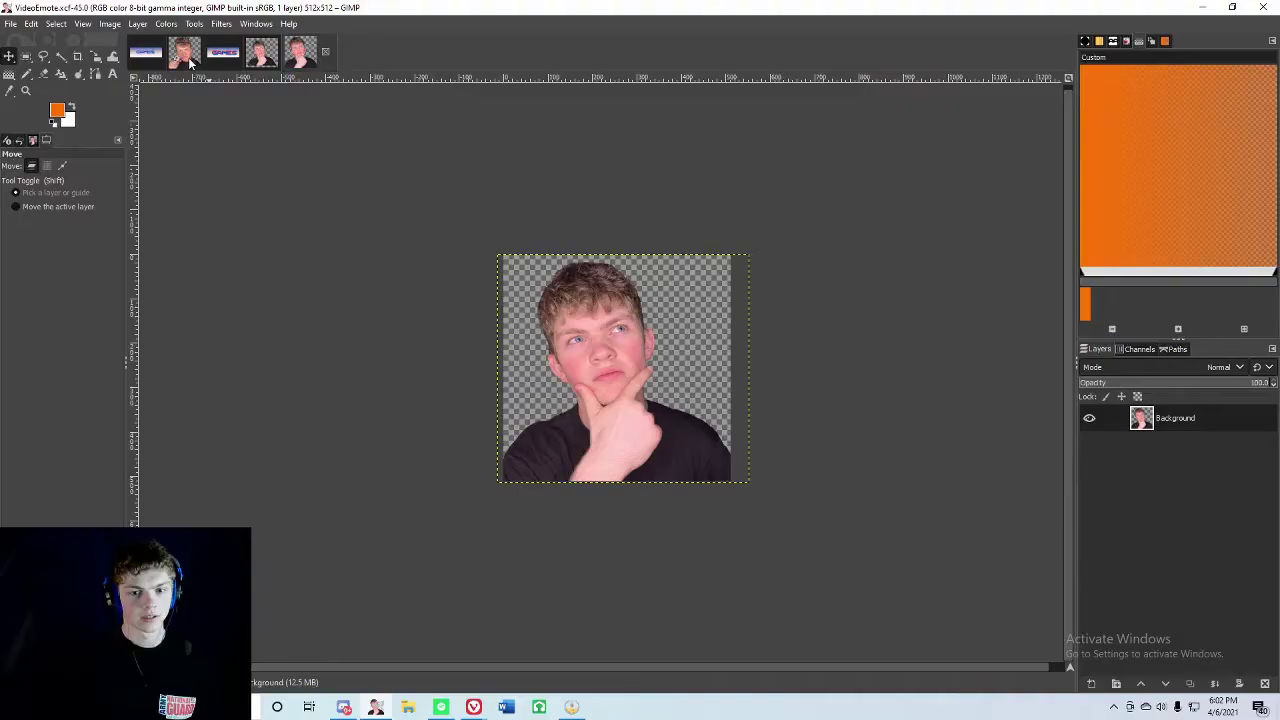
Export the image as VideoEmote.png into the Emotes folder with the offered PNG settings.
{"action": "left_click", "coordinate": [10, 23]}
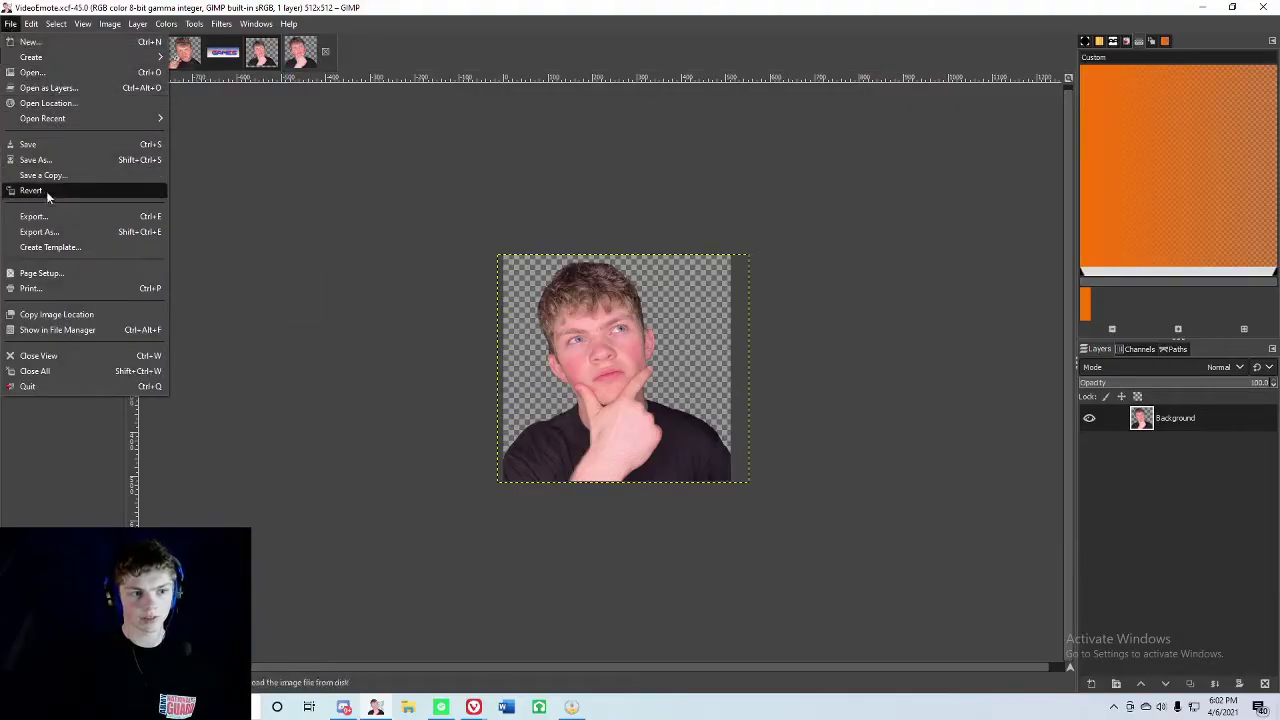
{"action": "left_click", "coordinate": [44, 232]}
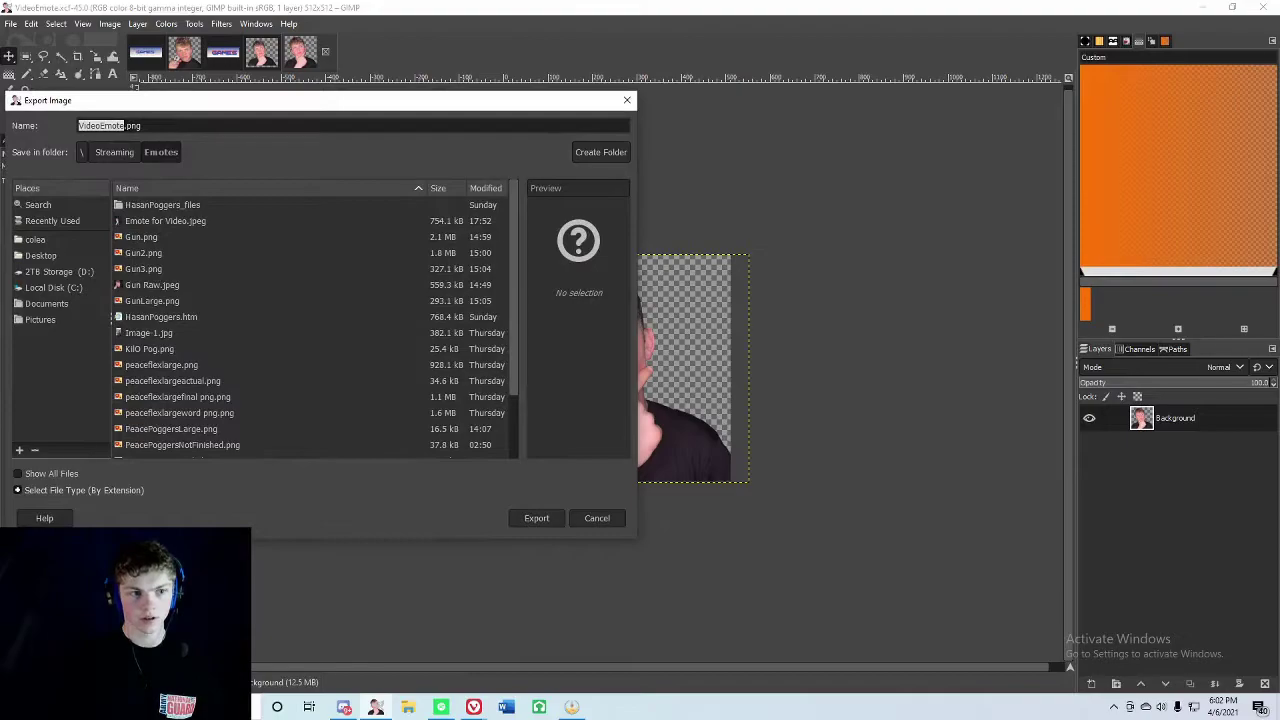
{"action": "left_click", "coordinate": [125, 126]}
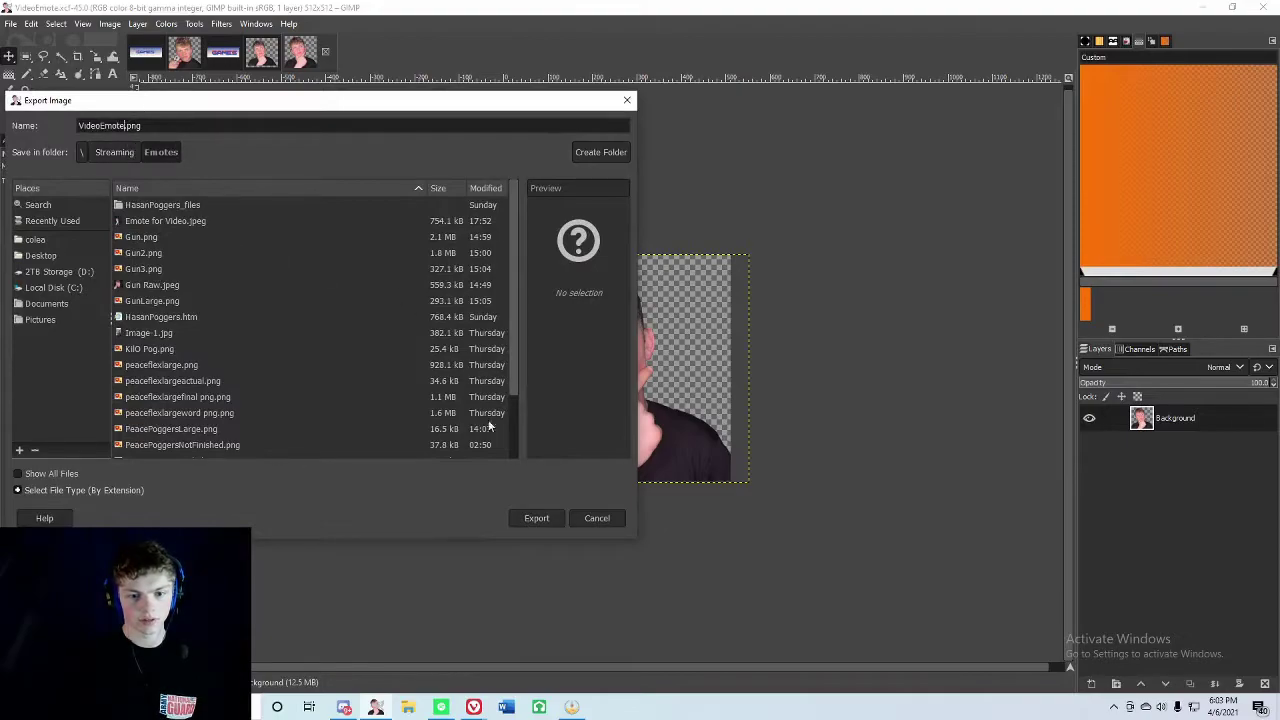
{"action": "left_click", "coordinate": [533, 520]}
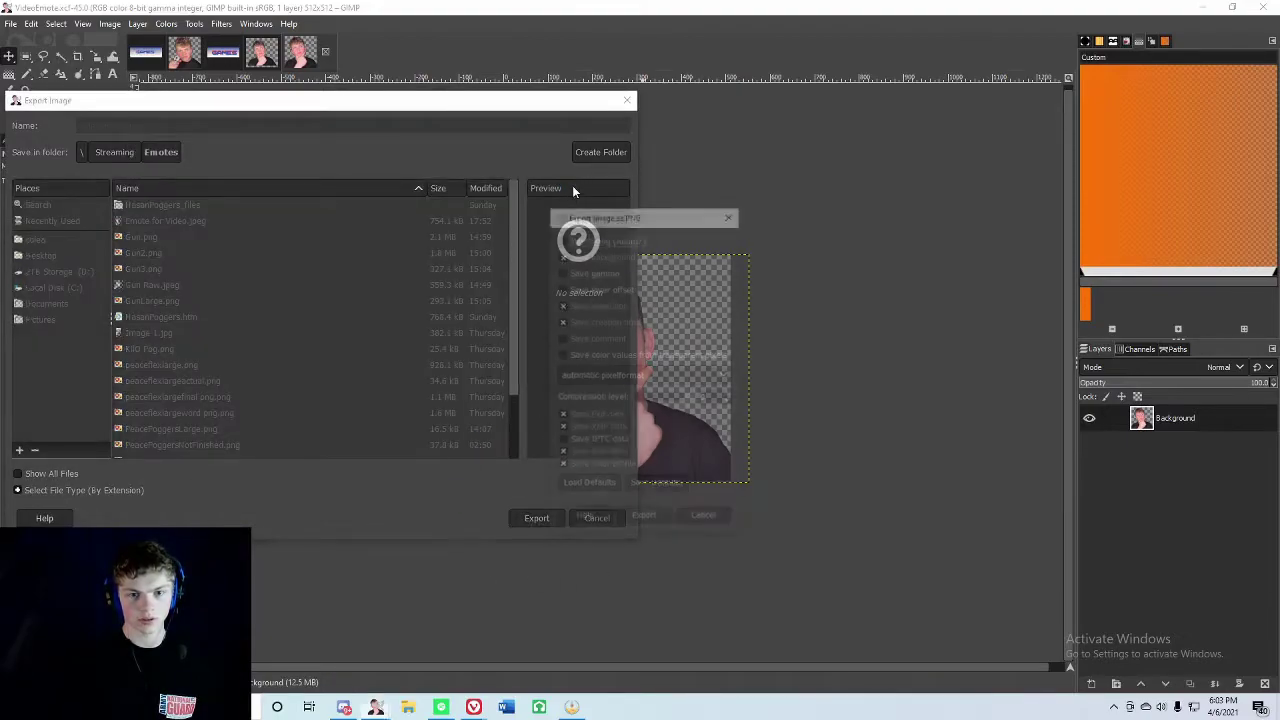
{"action": "left_click", "coordinate": [648, 520]}
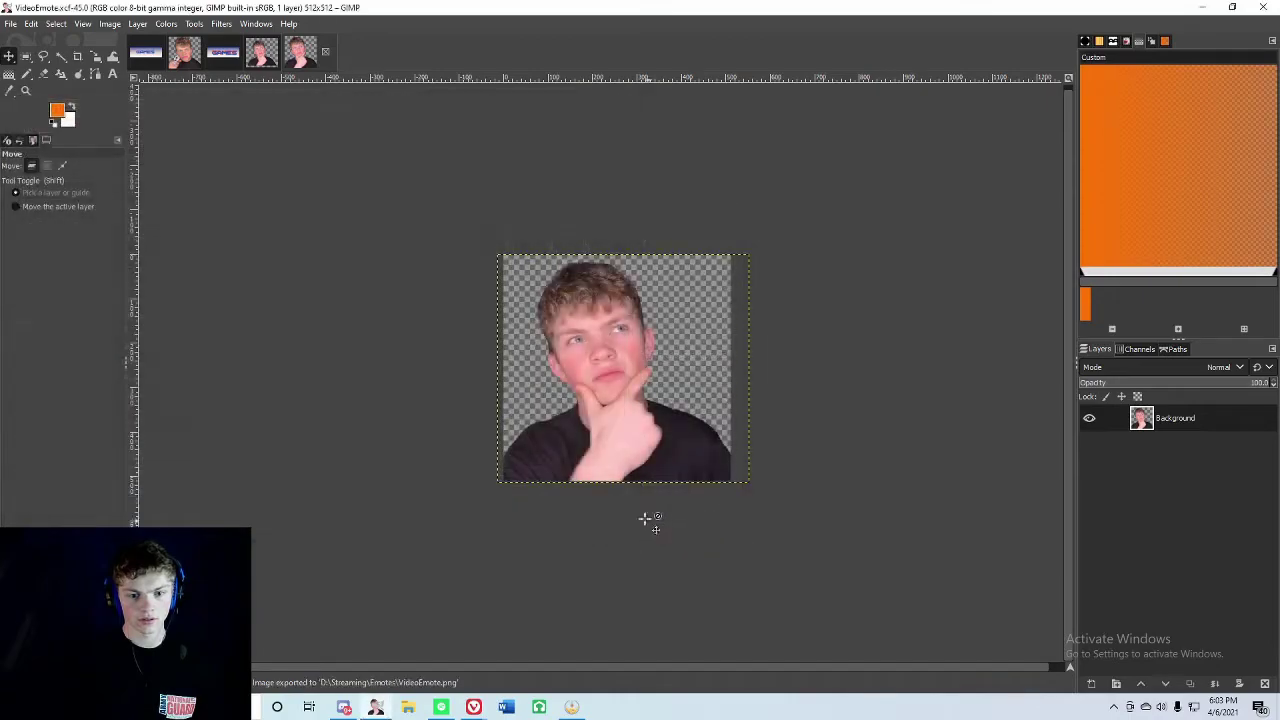
Switch to the browser's Twitch Emotes dashboard and open the upload form for the first Bits tier emote.
{"action": "left_click", "coordinate": [474, 707]}
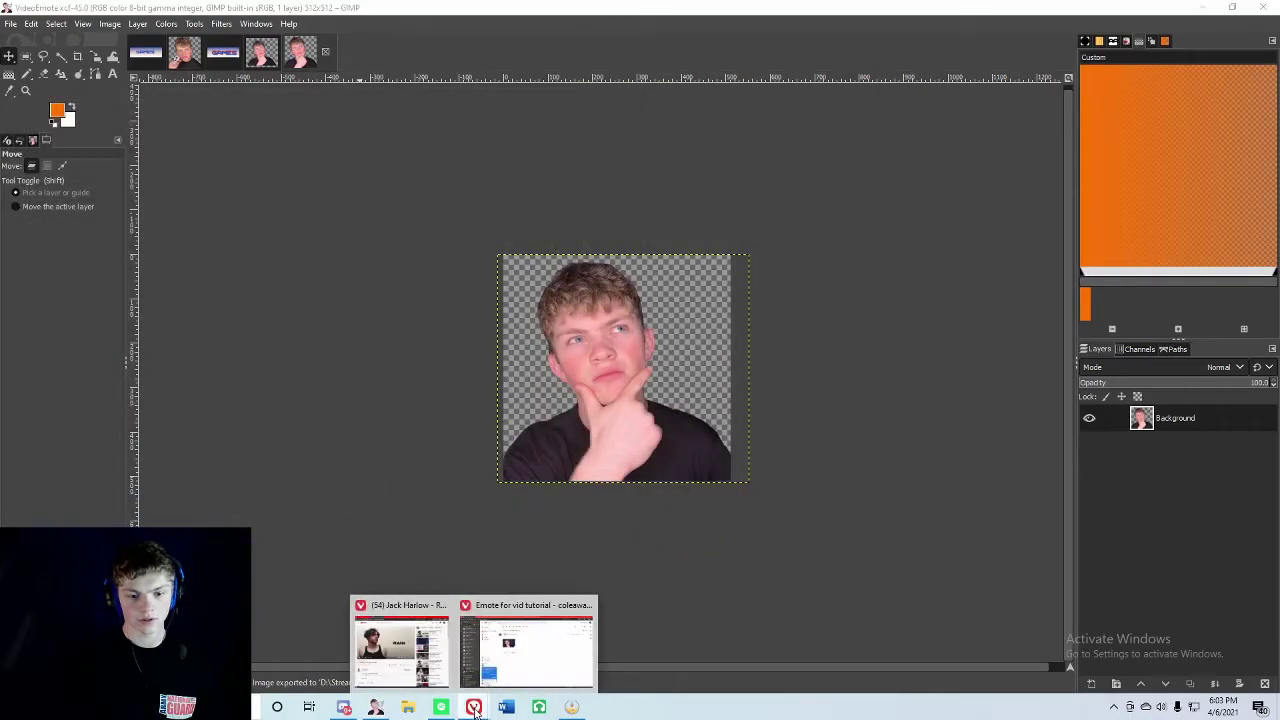
{"action": "left_click", "coordinate": [522, 650]}
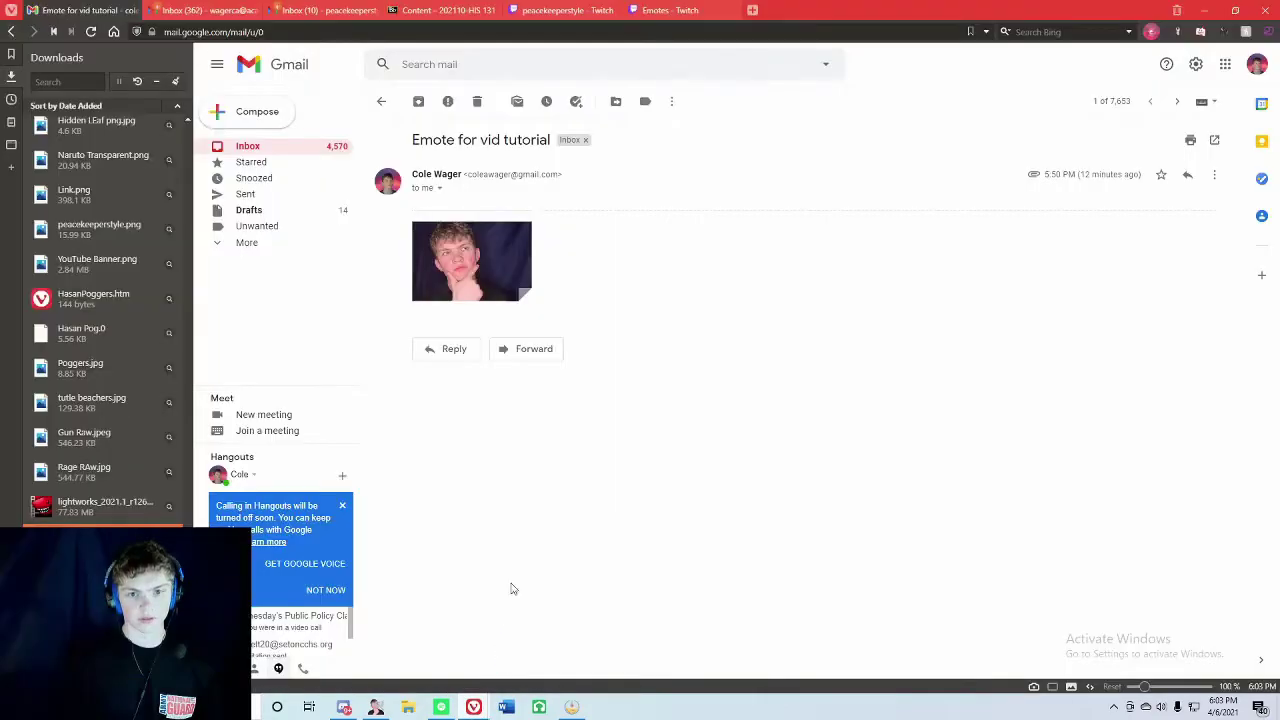
{"action": "left_click", "coordinate": [672, 12]}
{"action": "left_click", "coordinate": [577, 10]}
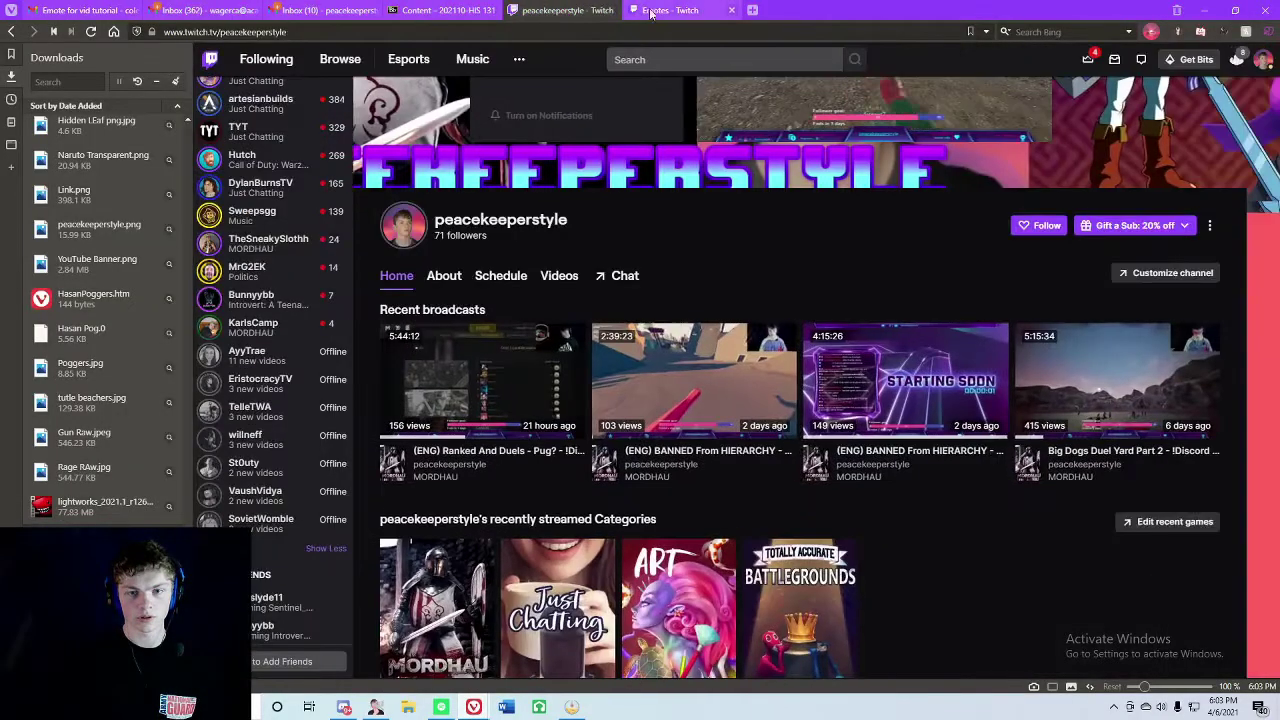
{"action": "left_click", "coordinate": [670, 10]}
{"action": "scroll", "coordinate": [594, 483], "scroll_direction": "up", "scroll_amount": 1}
{"action": "scroll", "coordinate": [594, 483], "scroll_direction": "down", "scroll_amount": 1}
{"action": "left_click", "coordinate": [583, 498]}
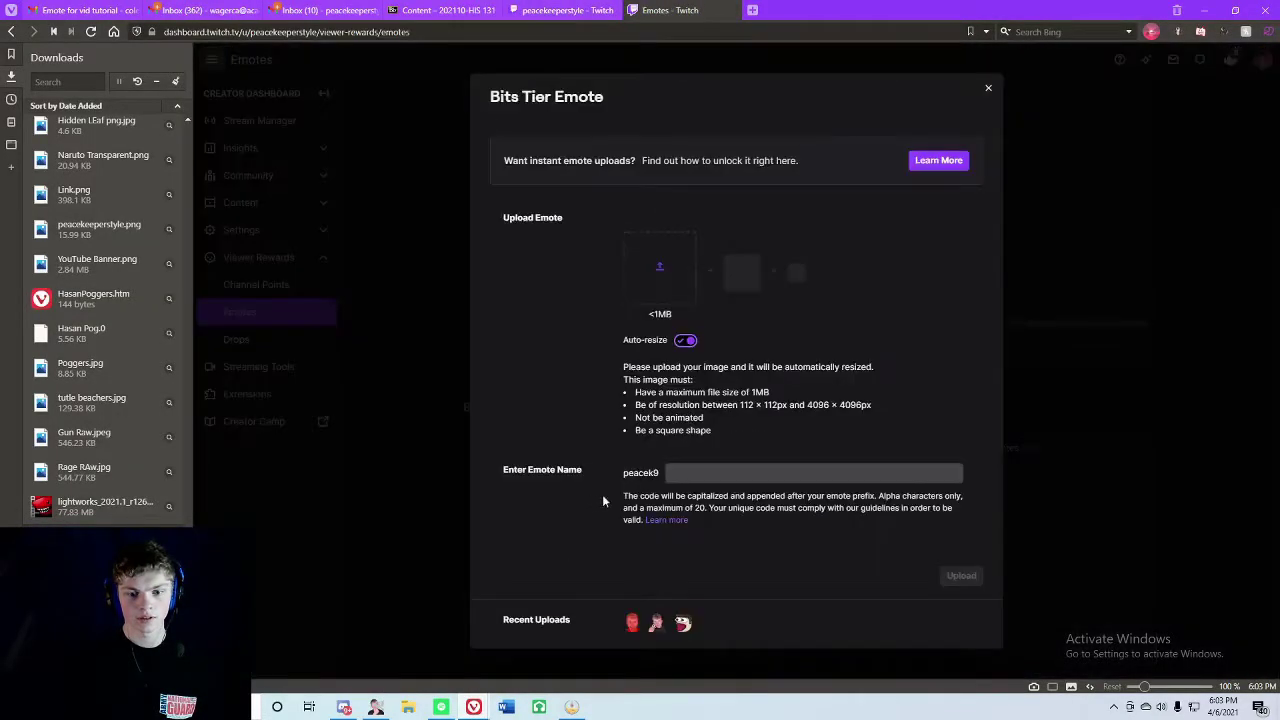
Choose VideoEmote.png from D:\Streaming\Emotes as the Bits tier emote image.
{"action": "left_click", "coordinate": [664, 284]}
{"action": "left_click", "coordinate": [72, 266]}
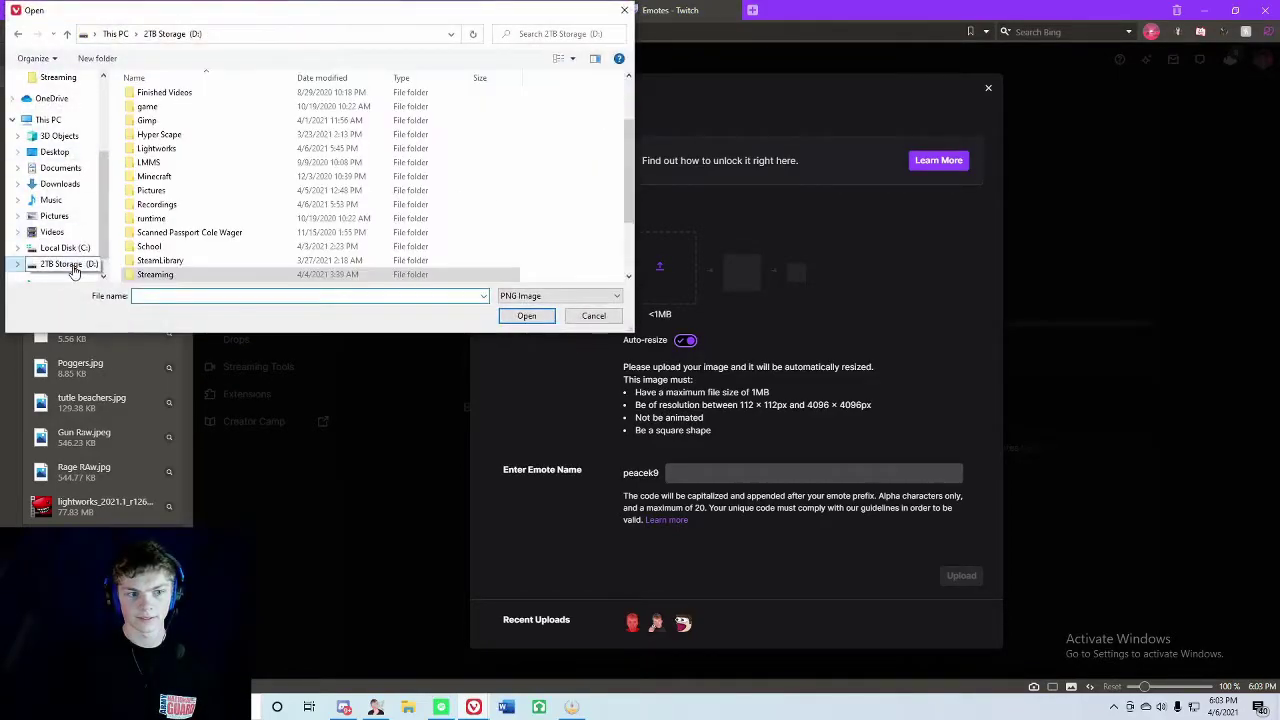
{"action": "double_click", "coordinate": [155, 274]}
{"action": "double_click", "coordinate": [295, 115]}
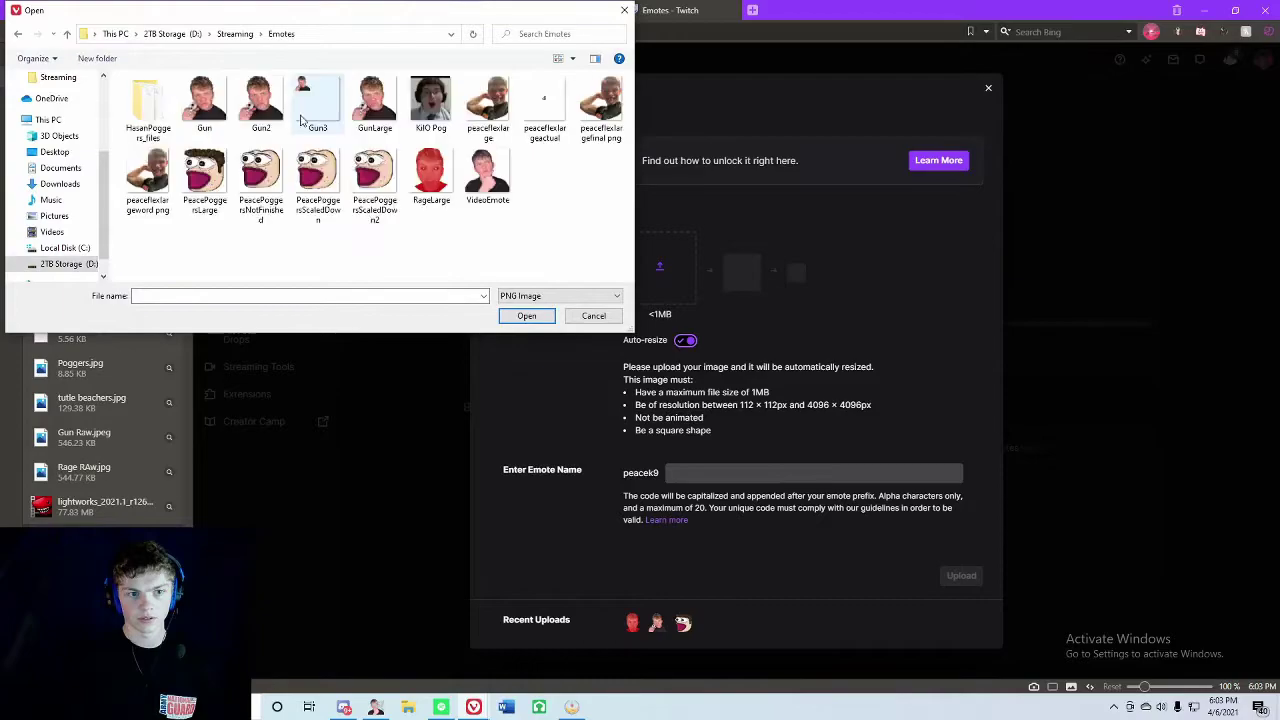
{"action": "left_click", "coordinate": [487, 175]}
{"action": "left_click", "coordinate": [524, 316]}
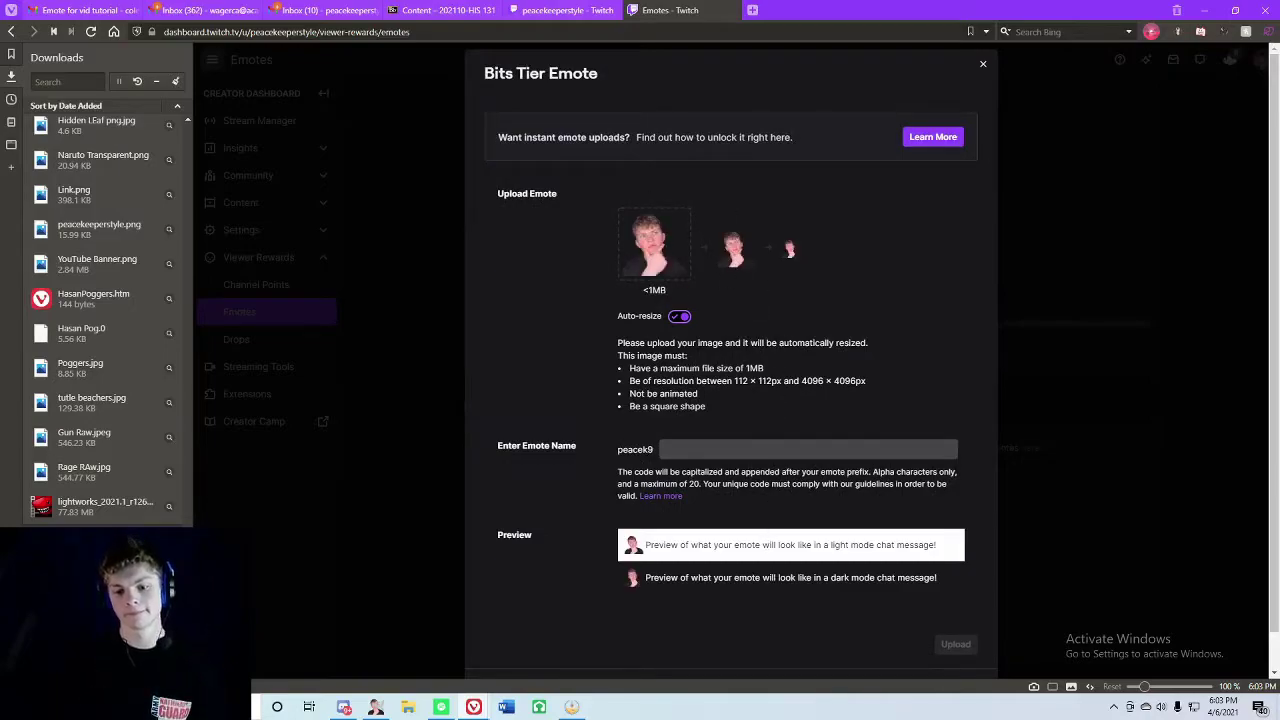
Check the light and dark chat previews, name the emote HmmCurious and upload it.
{"action": "left_click_drag", "start_coordinate": [646, 545], "coordinate": [966, 546]}
{"action": "left_click_drag", "start_coordinate": [655, 577], "coordinate": [880, 577]}
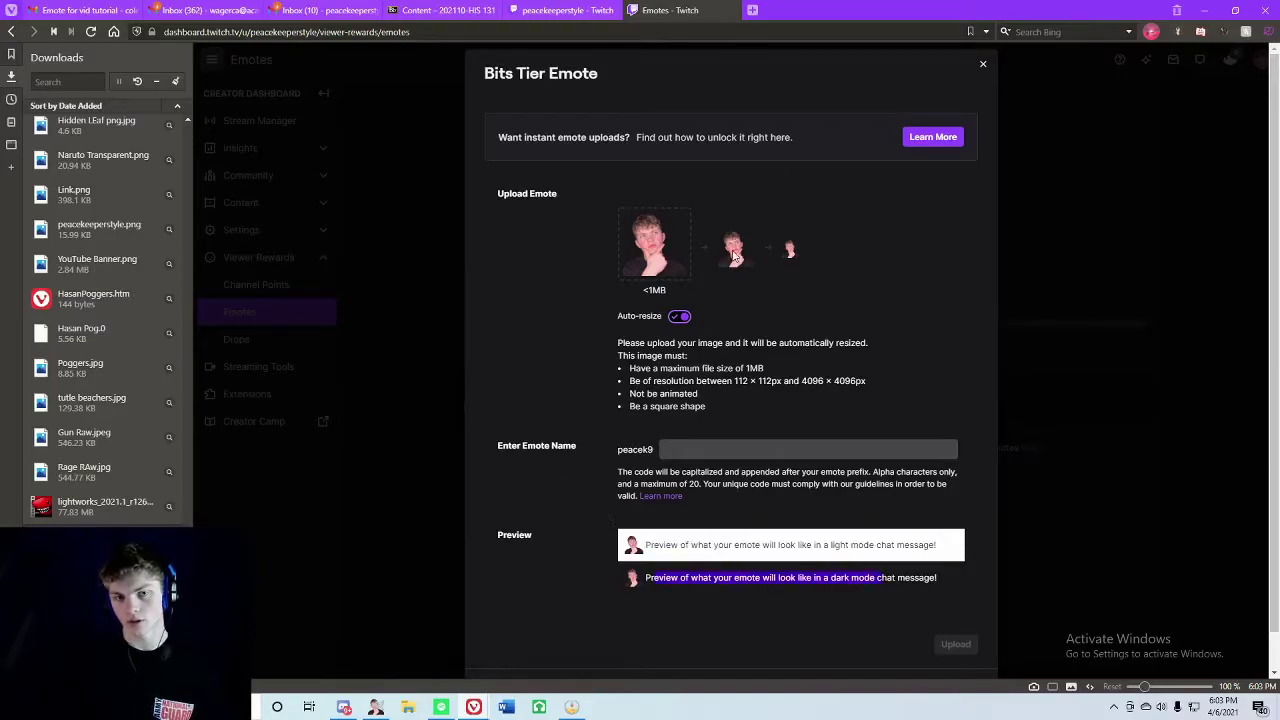
{"action": "left_click", "coordinate": [675, 450]}
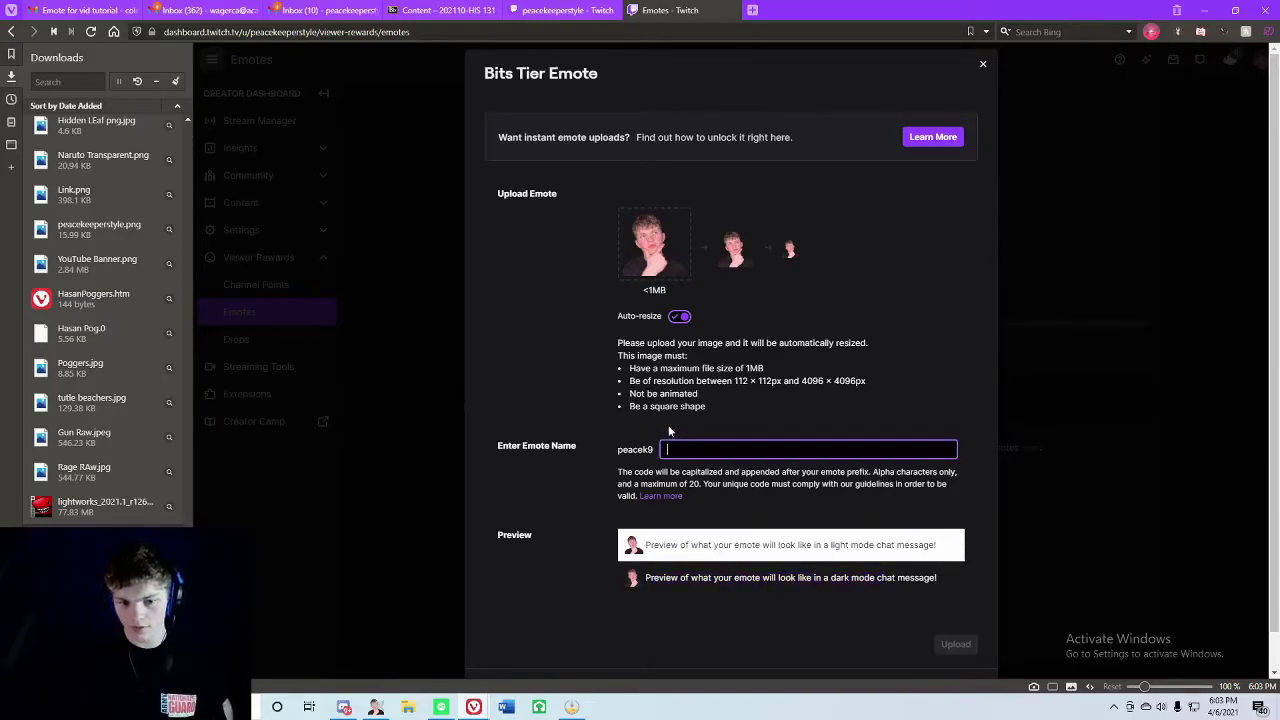
{"action": "type", "text": "HmmCurious"}
{"action": "left_click", "coordinate": [956, 644]}
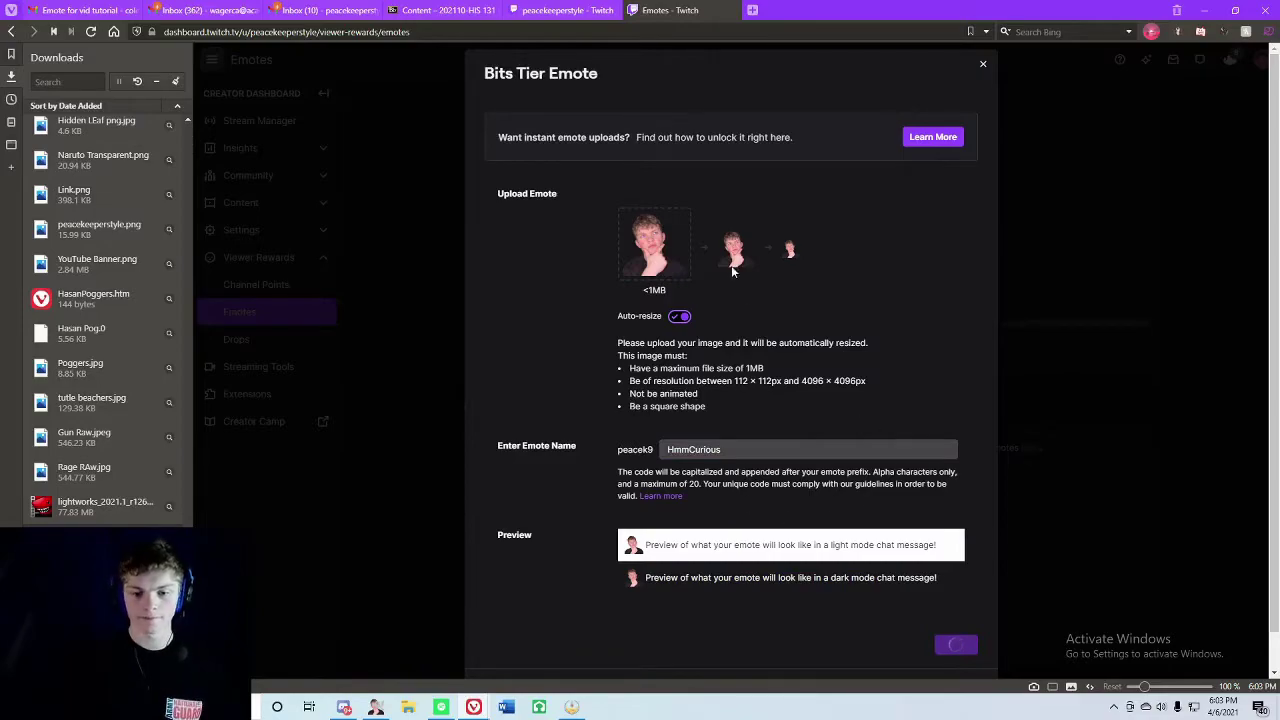
{"action": "scroll", "coordinate": [601, 430], "scroll_direction": "up", "scroll_amount": 2}
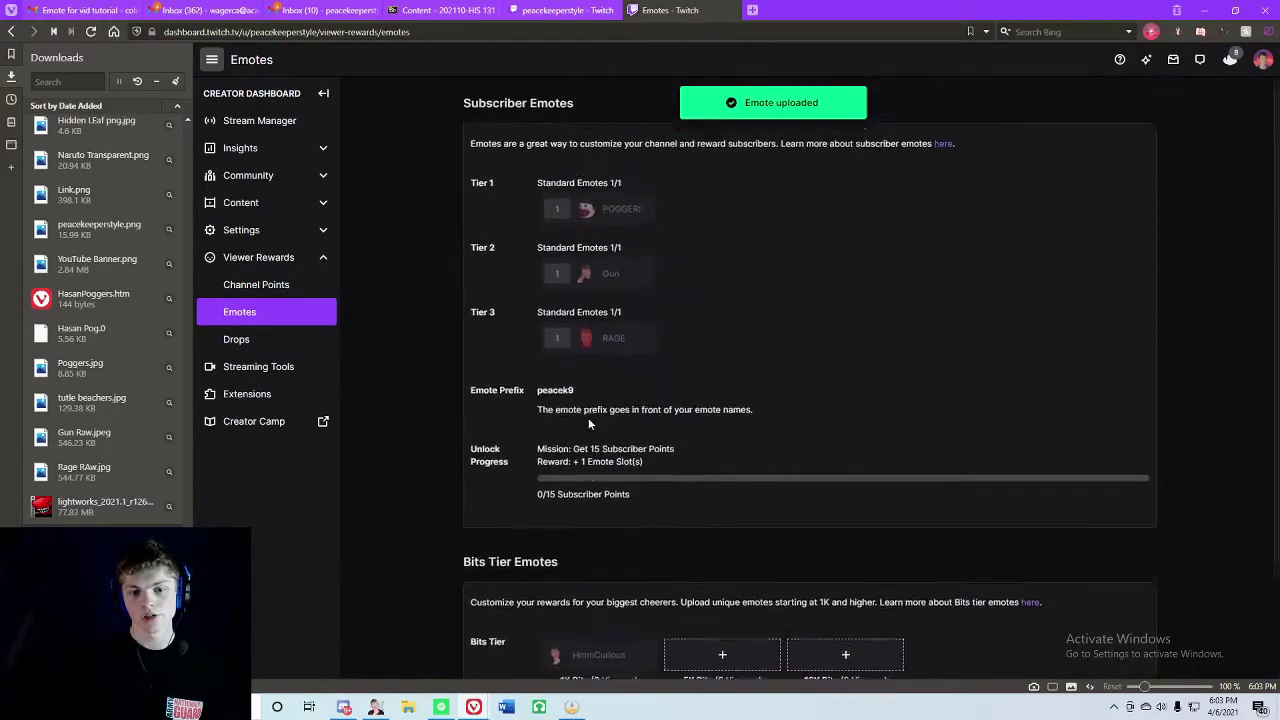
{"action": "mouse_move", "coordinate": [580, 280]}
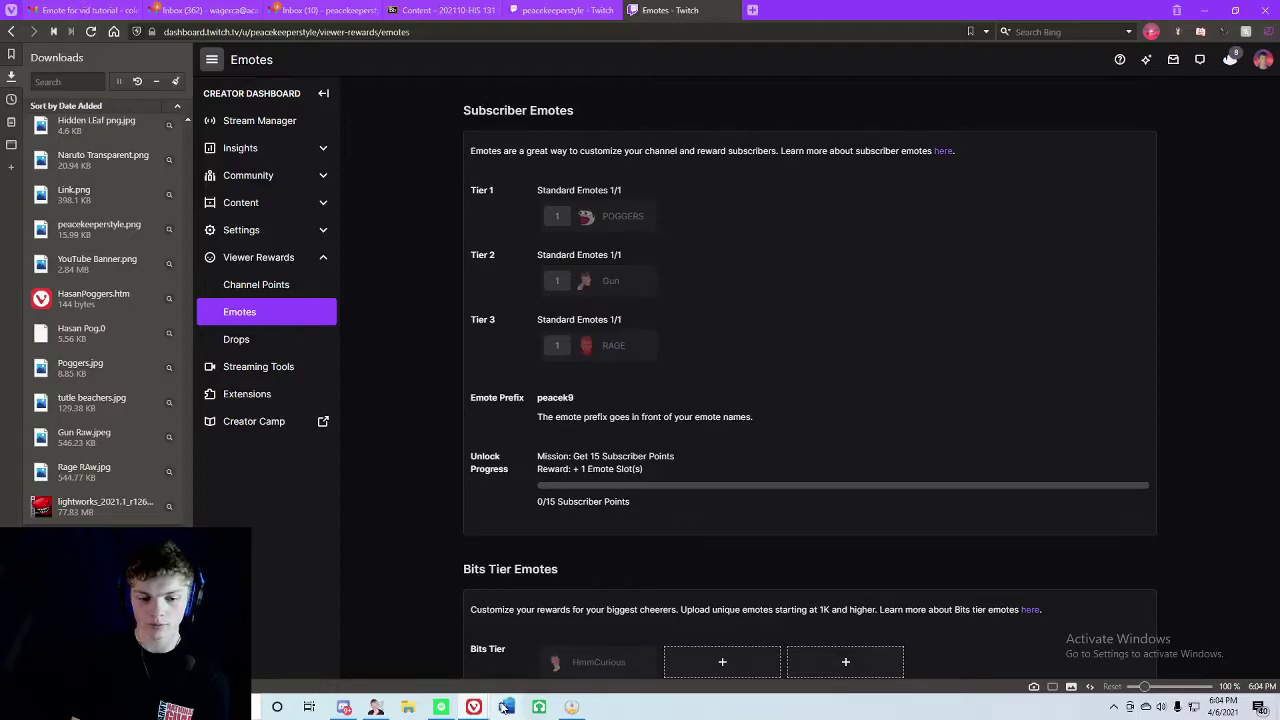
Create a blank document in Word and insert the VideoEmote picture from D:\Streaming\Emotes.
{"action": "left_click", "coordinate": [506, 707]}
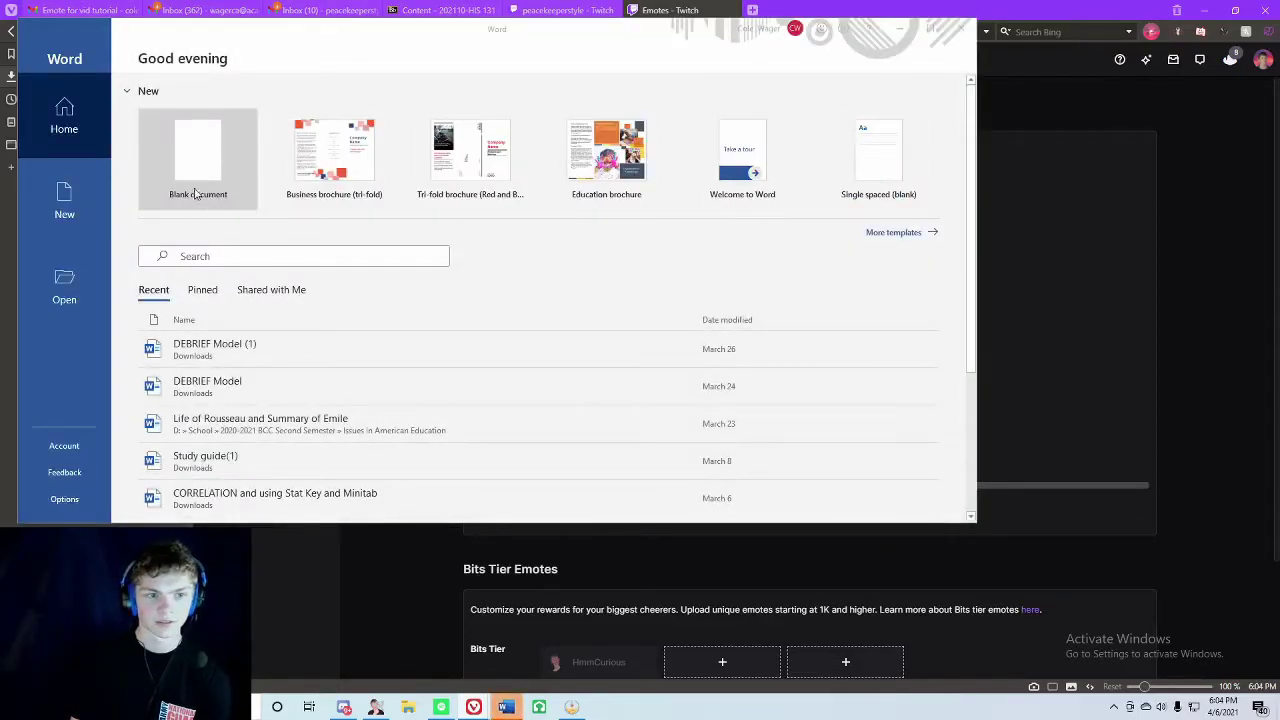
{"action": "left_click", "coordinate": [199, 186]}
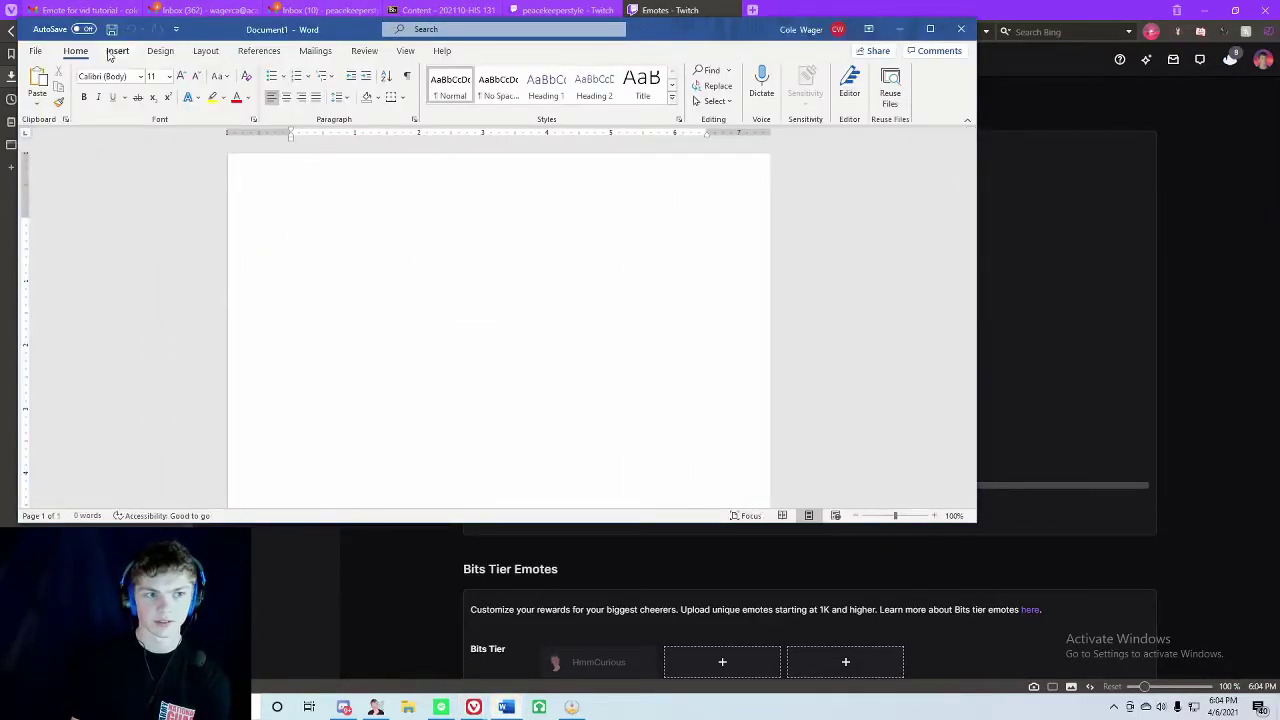
{"action": "left_click", "coordinate": [117, 51]}
{"action": "left_click", "coordinate": [151, 93]}
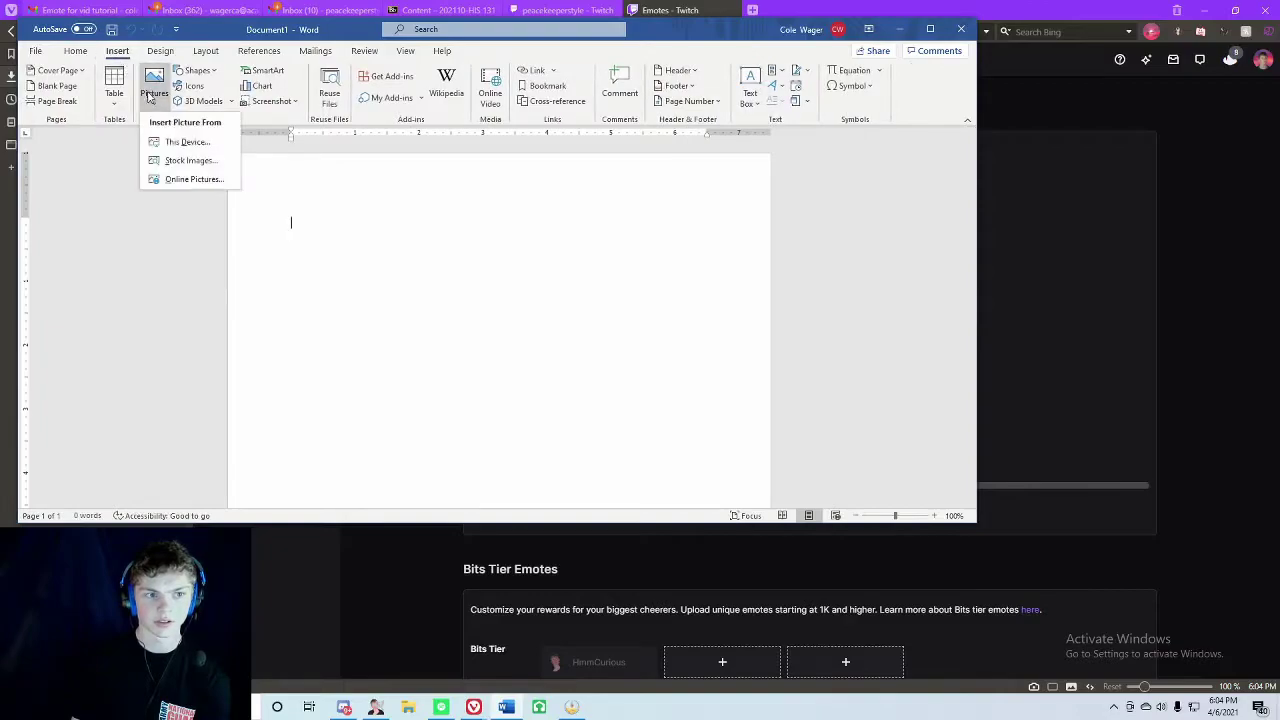
{"action": "left_click", "coordinate": [162, 142]}
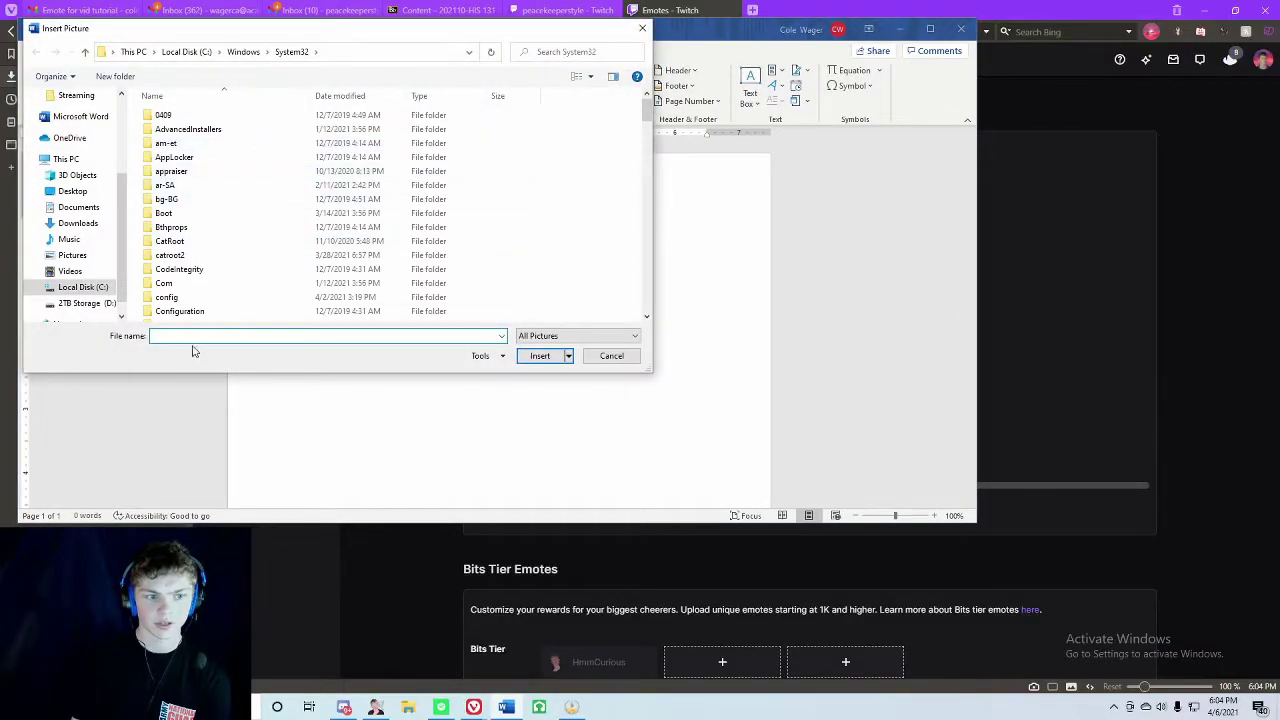
{"action": "left_click", "coordinate": [82, 303]}
{"action": "scroll", "coordinate": [175, 270], "scroll_direction": "down", "scroll_amount": 3}
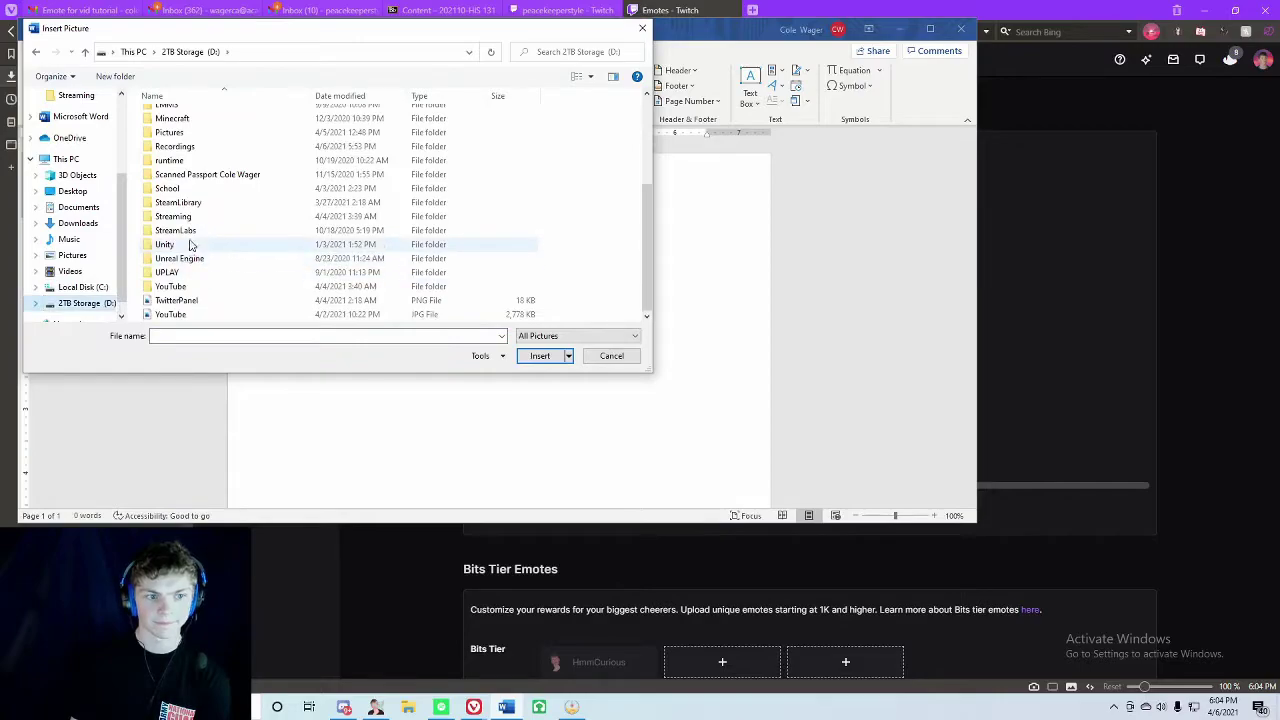
{"action": "double_click", "coordinate": [173, 216]}
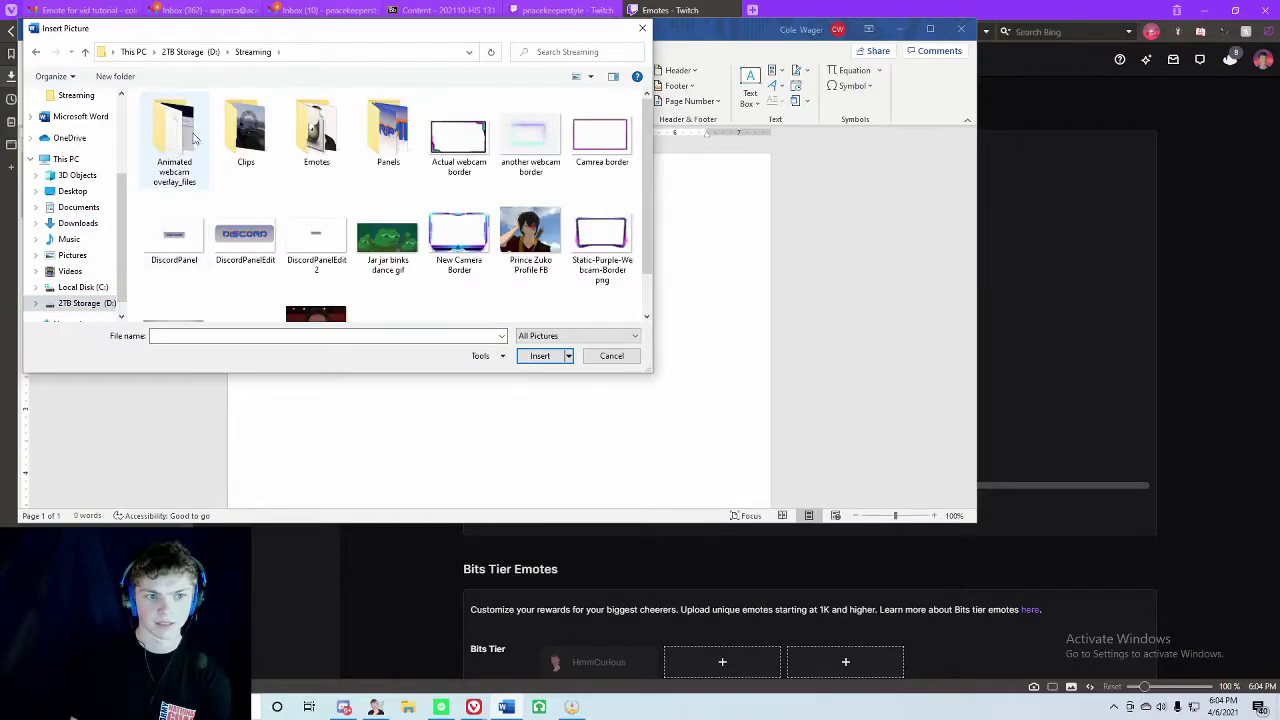
{"action": "double_click", "coordinate": [338, 130]}
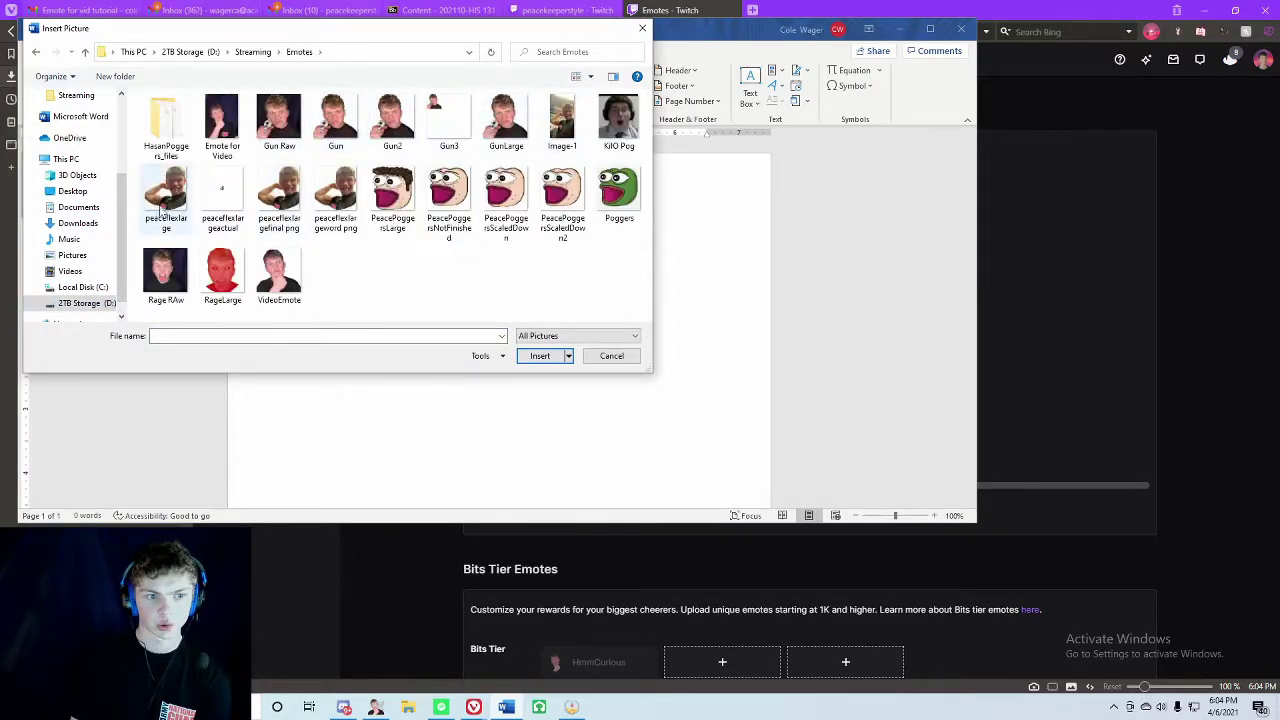
{"action": "left_click", "coordinate": [279, 275]}
{"action": "left_click", "coordinate": [538, 356]}
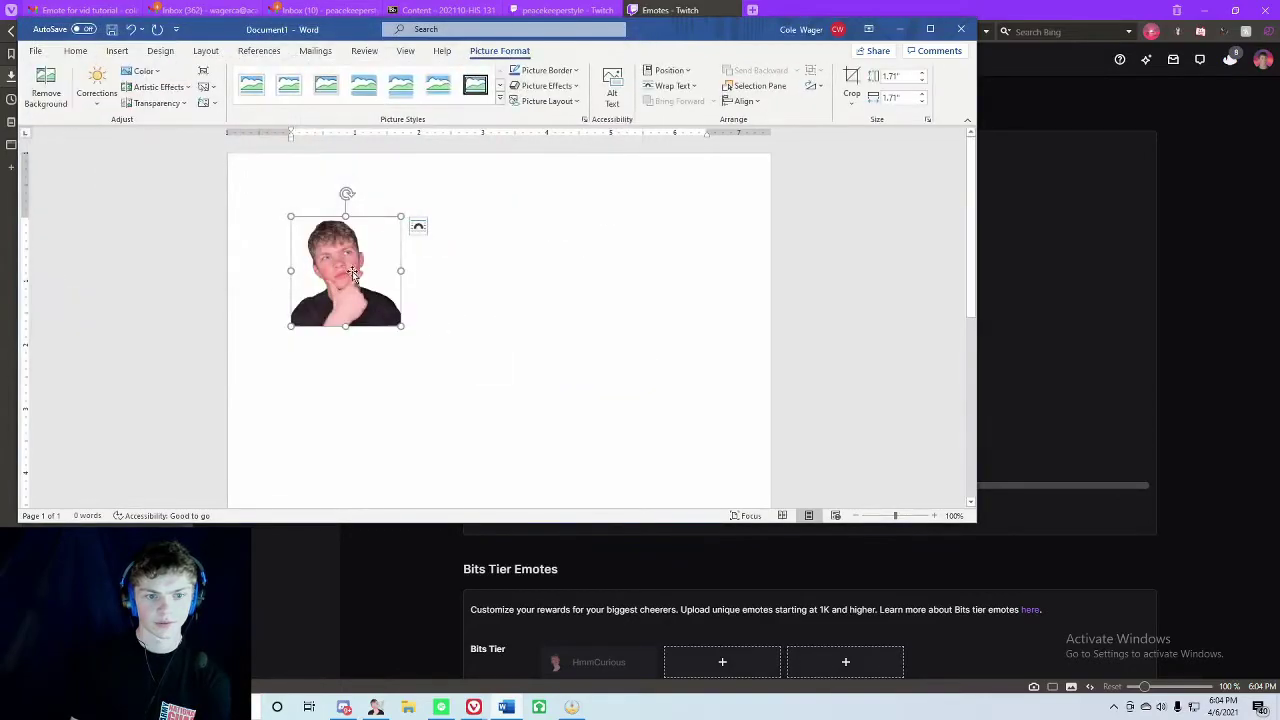
Run Compress Pictures on the inserted VideoEmote picture, look at its save options and minimize Word.
{"action": "left_click", "coordinate": [437, 34]}
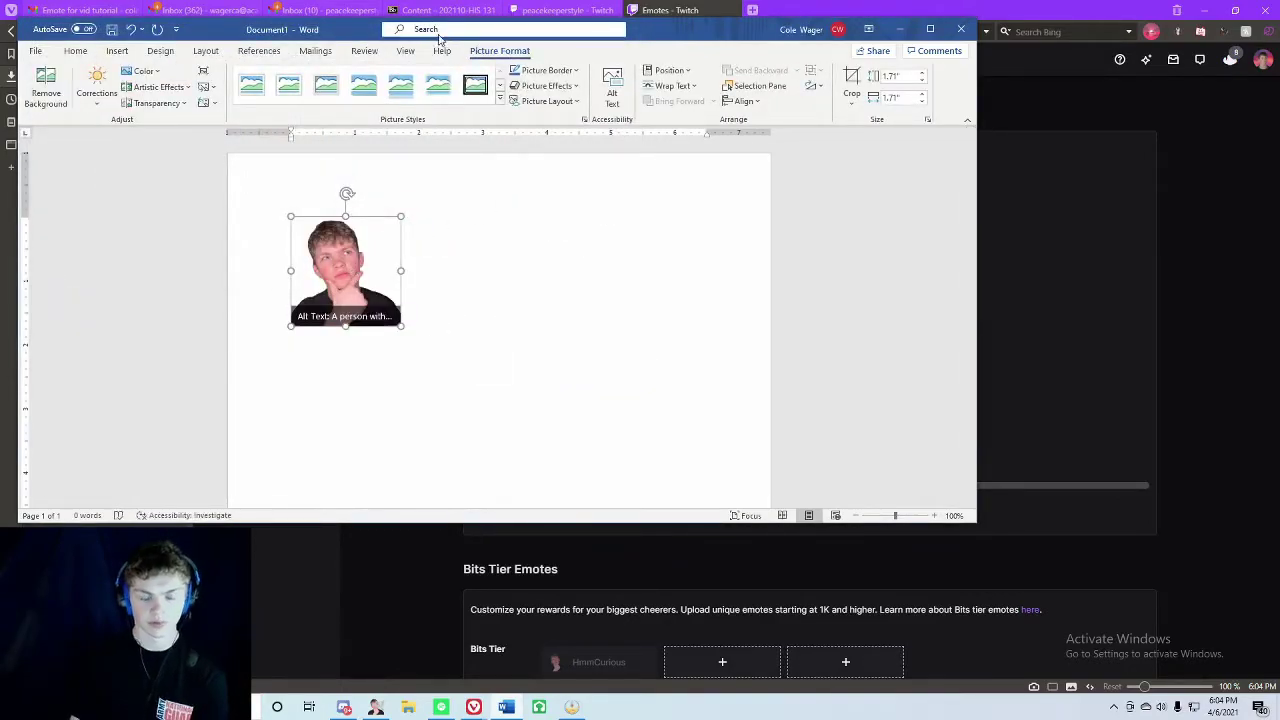
{"action": "type", "text": "com"}
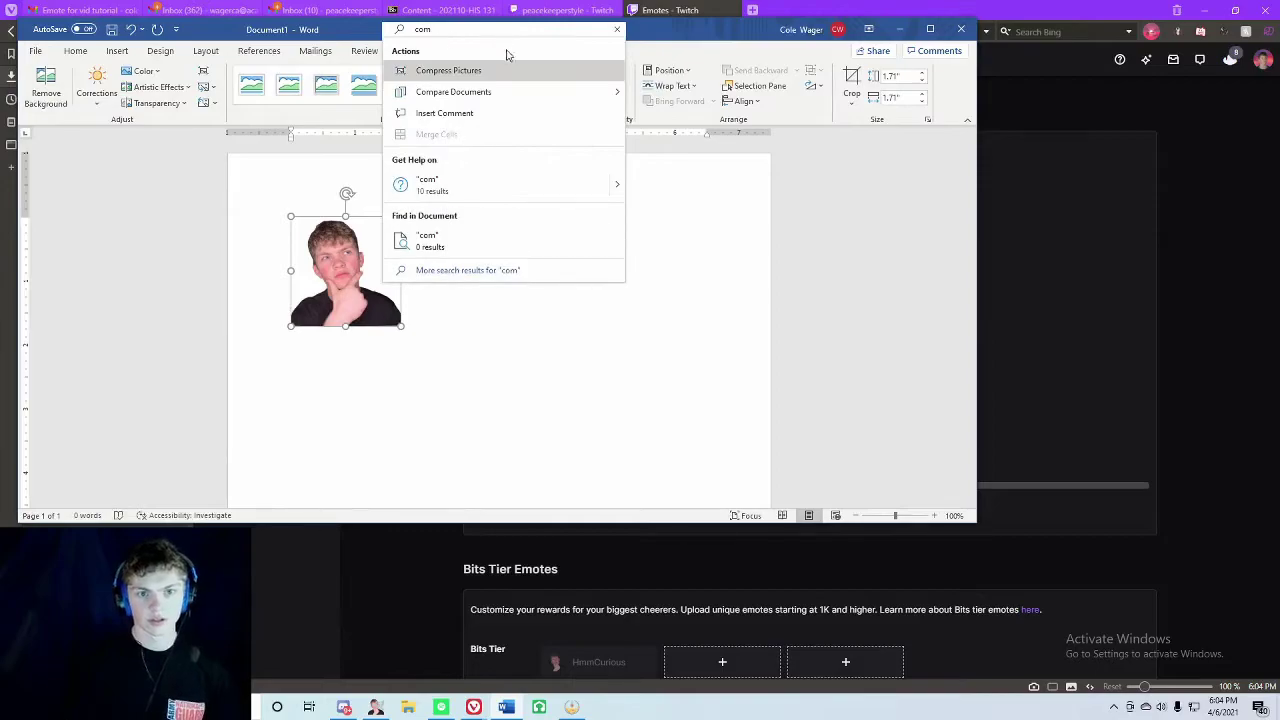
{"action": "left_click", "coordinate": [488, 74]}
{"action": "left_click", "coordinate": [526, 350]}
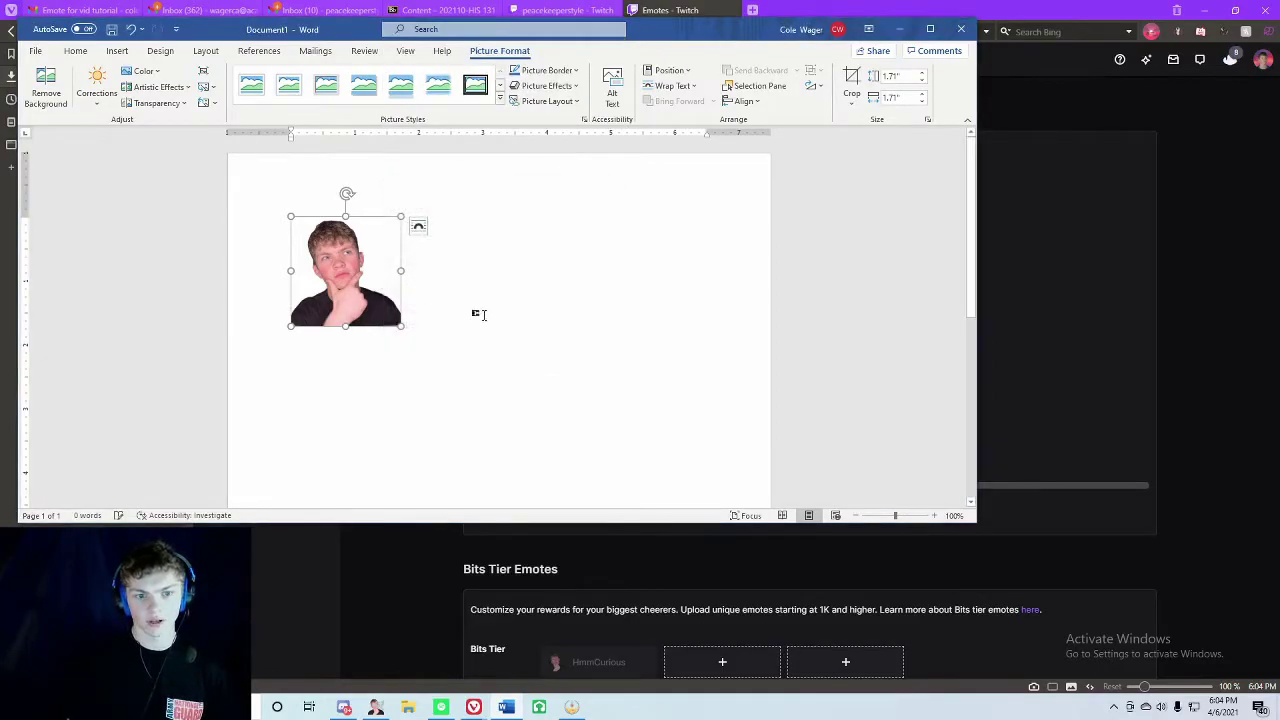
{"action": "right_click", "coordinate": [349, 265]}
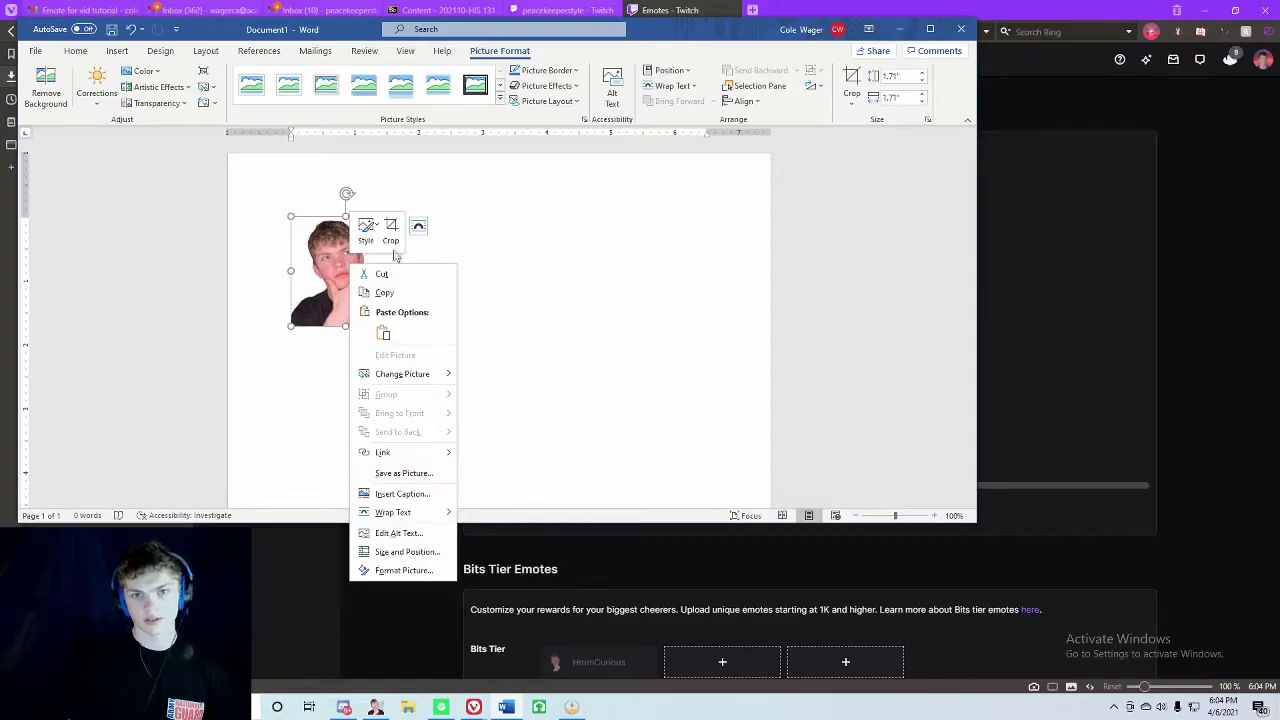
{"action": "left_click", "coordinate": [898, 29]}
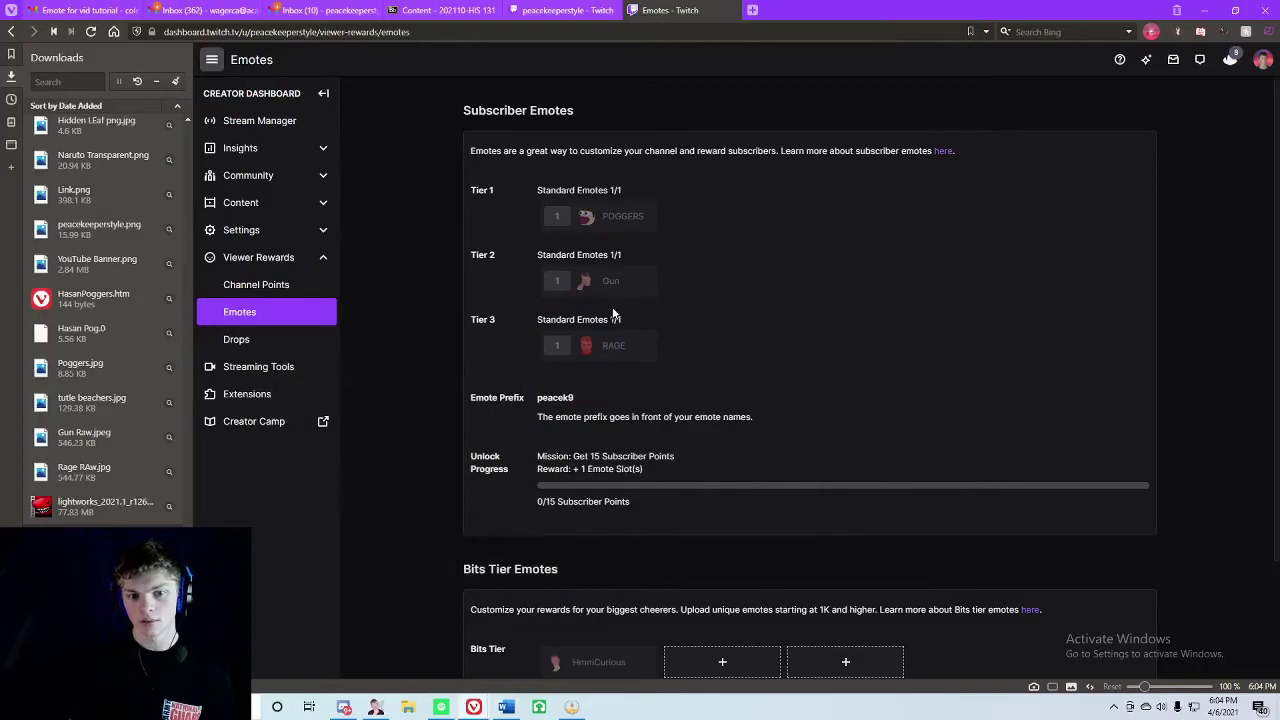
Hide the browser's downloads list, switch to GIMP and open Rage RAw.xcf from the Emotes folder.
{"action": "left_click", "coordinate": [11, 75]}
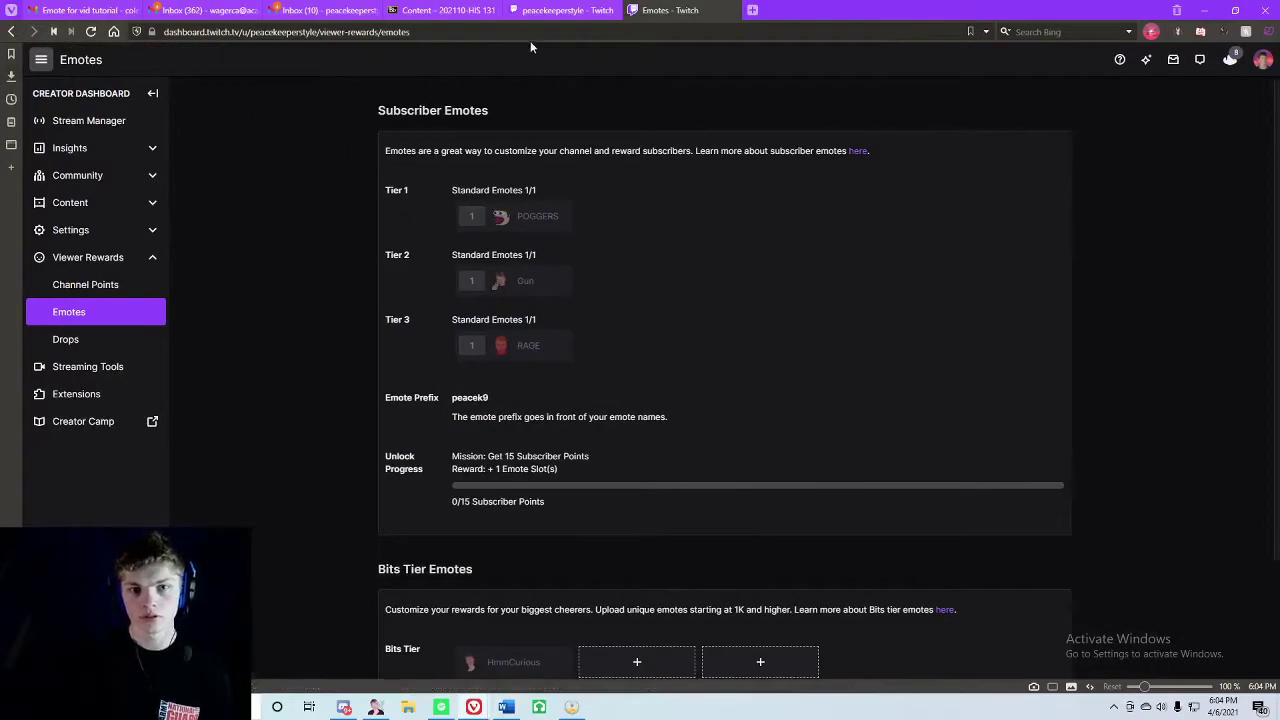
{"action": "left_click", "coordinate": [375, 707]}
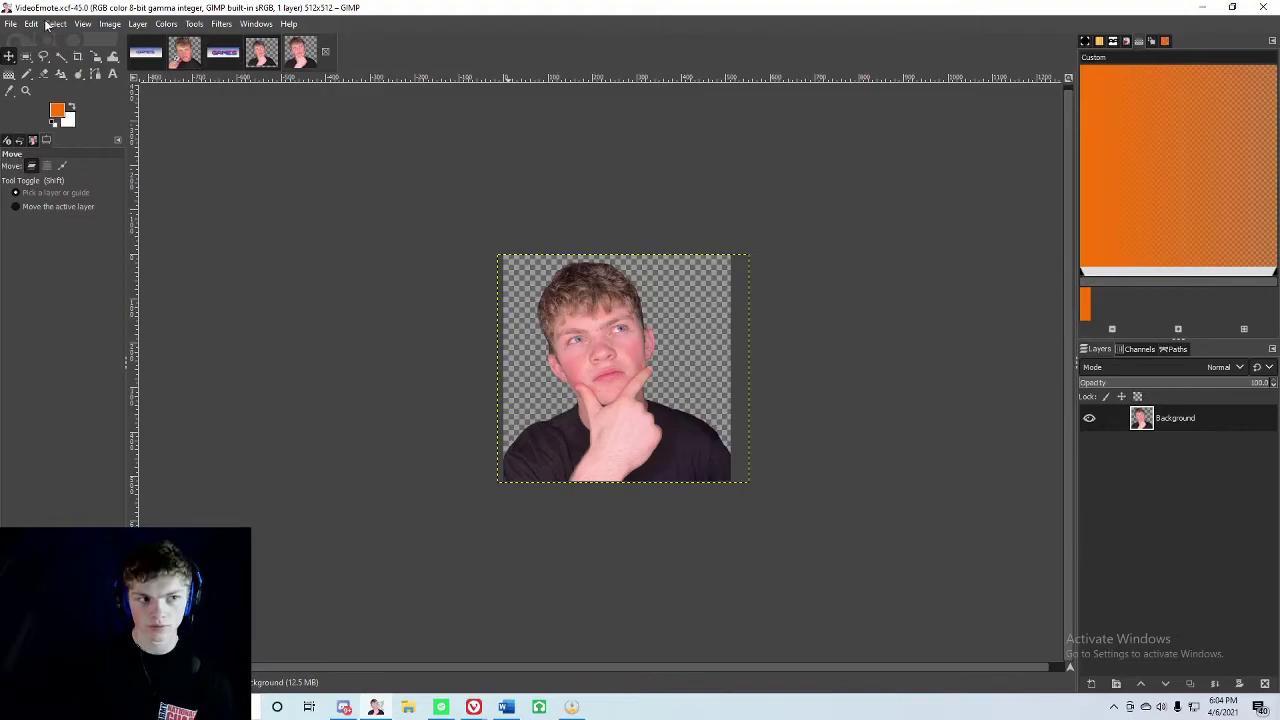
{"action": "left_click", "coordinate": [10, 24]}
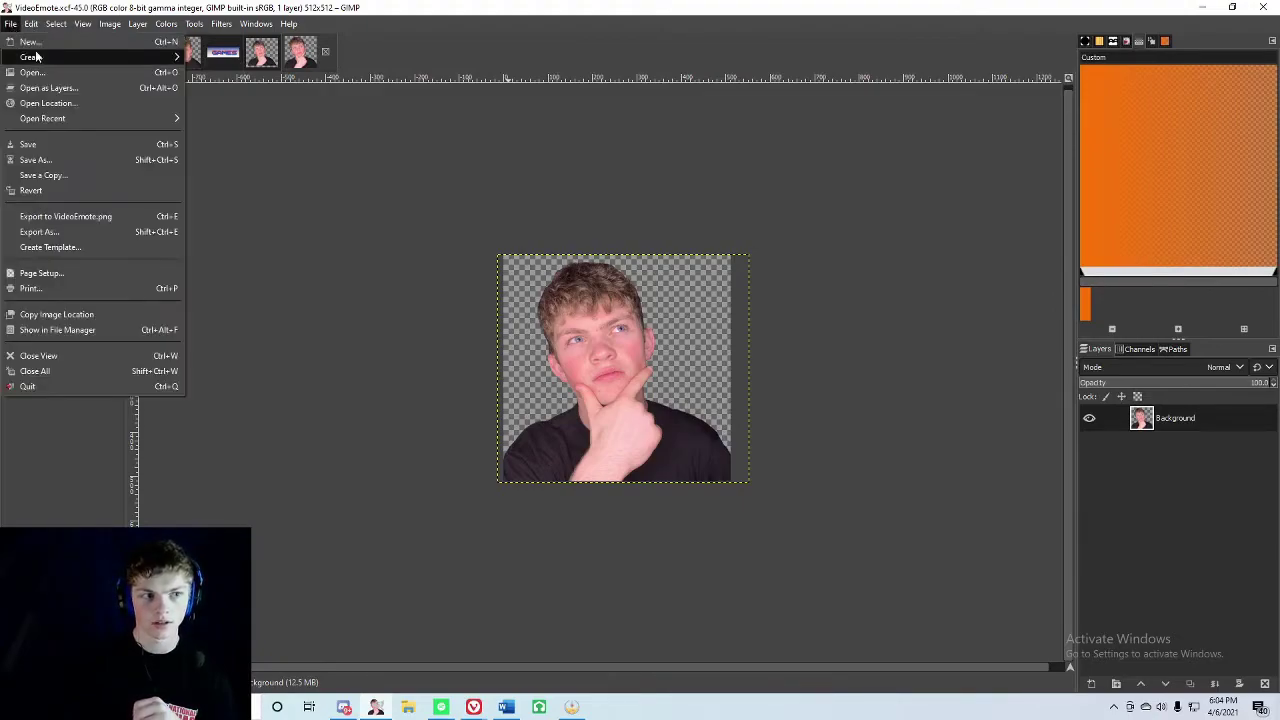
{"action": "left_click", "coordinate": [38, 74]}
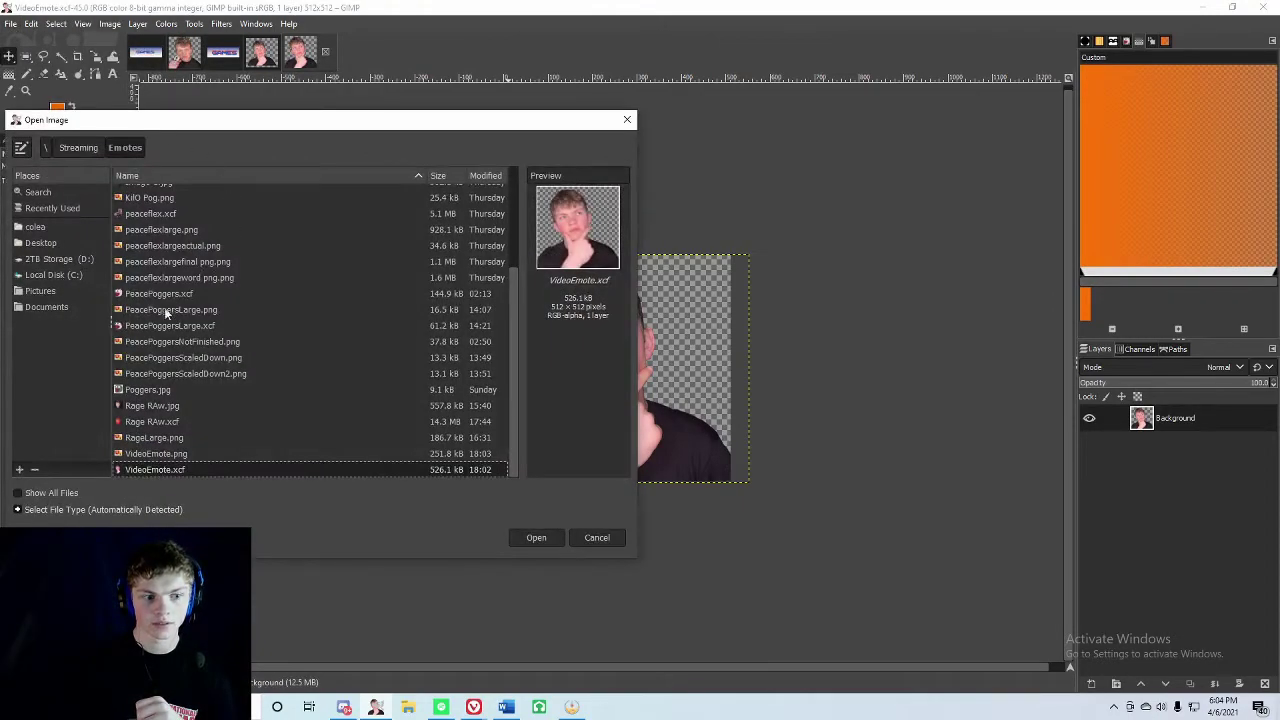
{"action": "left_click", "coordinate": [170, 421]}
{"action": "left_click", "coordinate": [535, 537]}
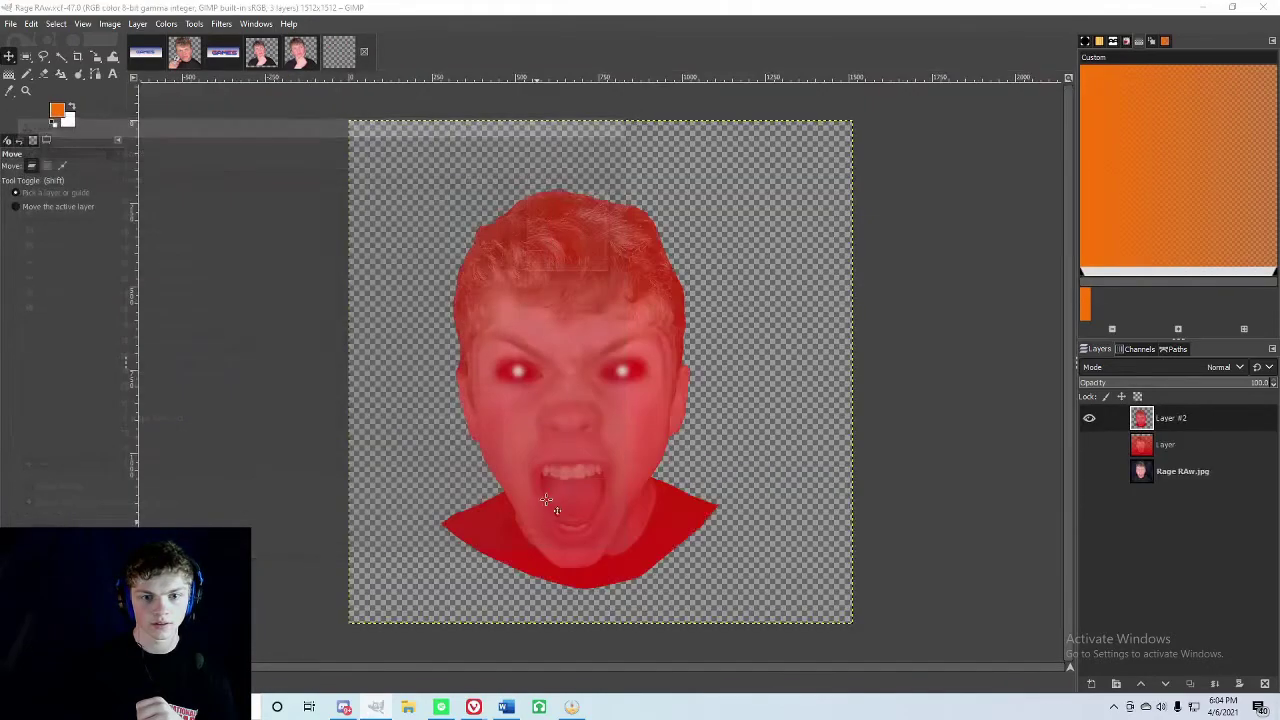
Open PeacePoggersLarge.xcf from the Streaming\Emotes folder.
{"action": "left_click", "coordinate": [10, 24]}
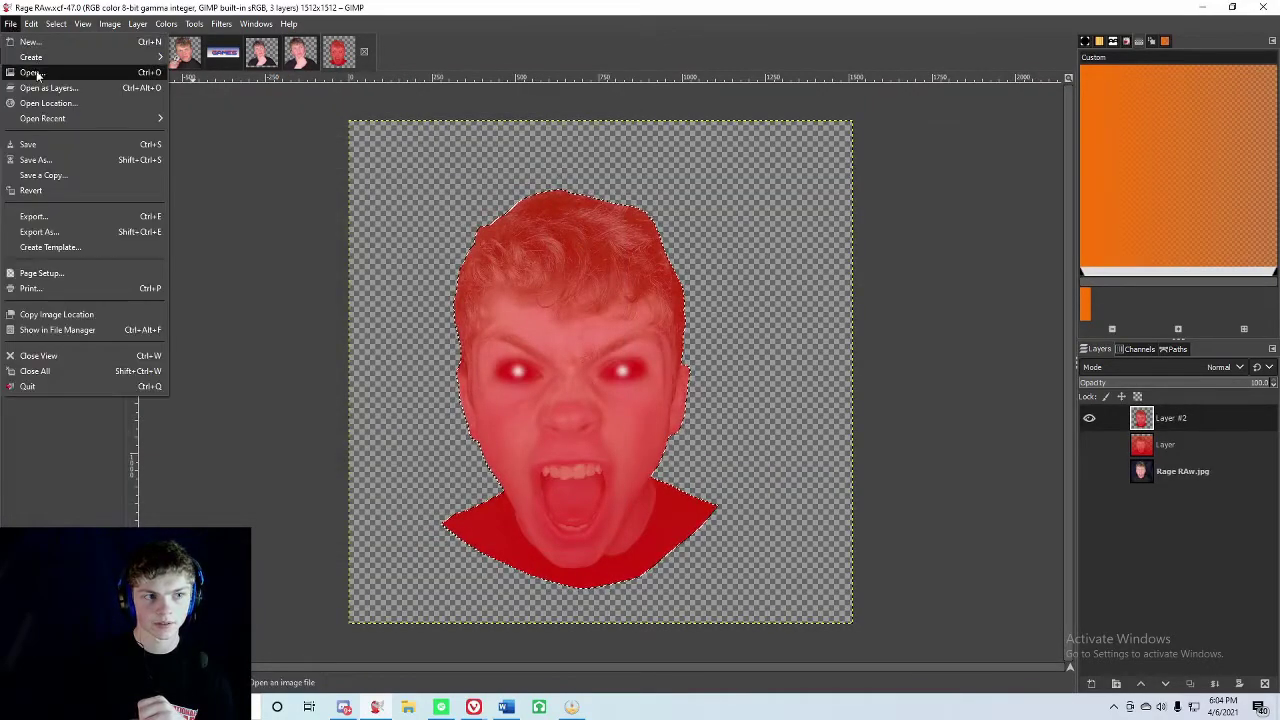
{"action": "left_click", "coordinate": [38, 74]}
{"action": "scroll", "coordinate": [145, 305], "scroll_direction": "up", "scroll_amount": 4}
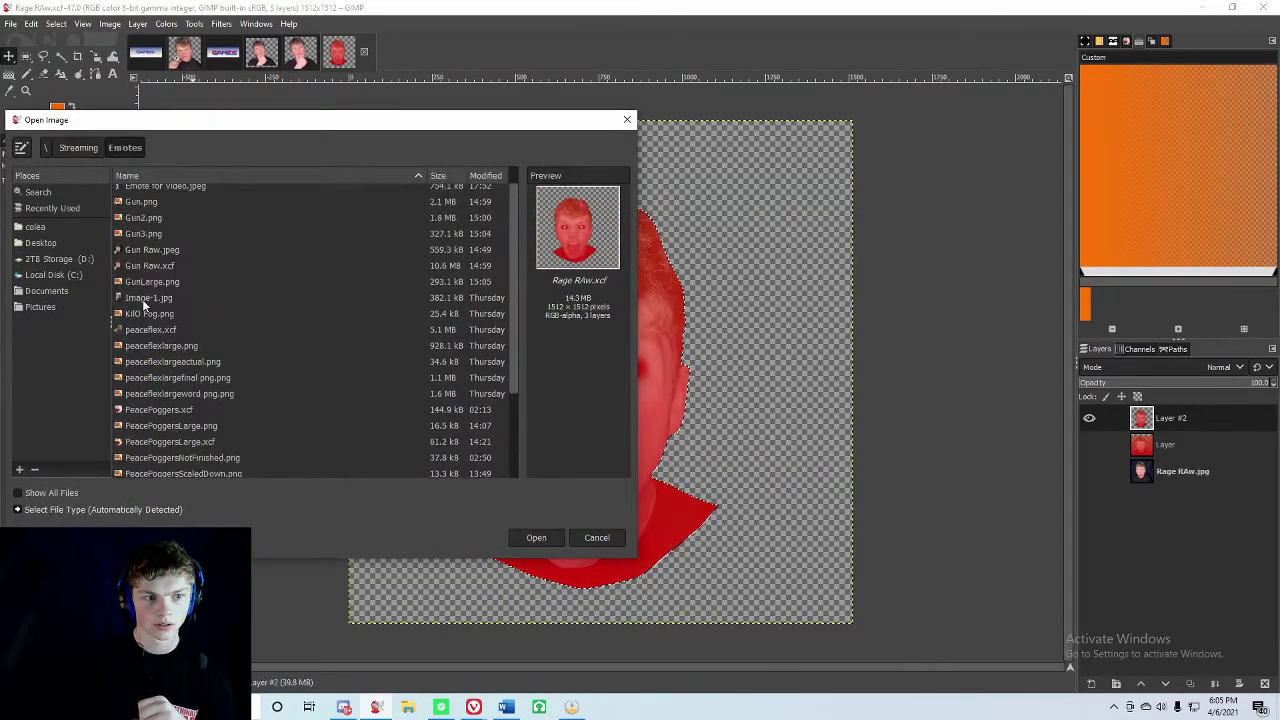
{"action": "scroll", "coordinate": [143, 305], "scroll_direction": "down", "scroll_amount": 3}
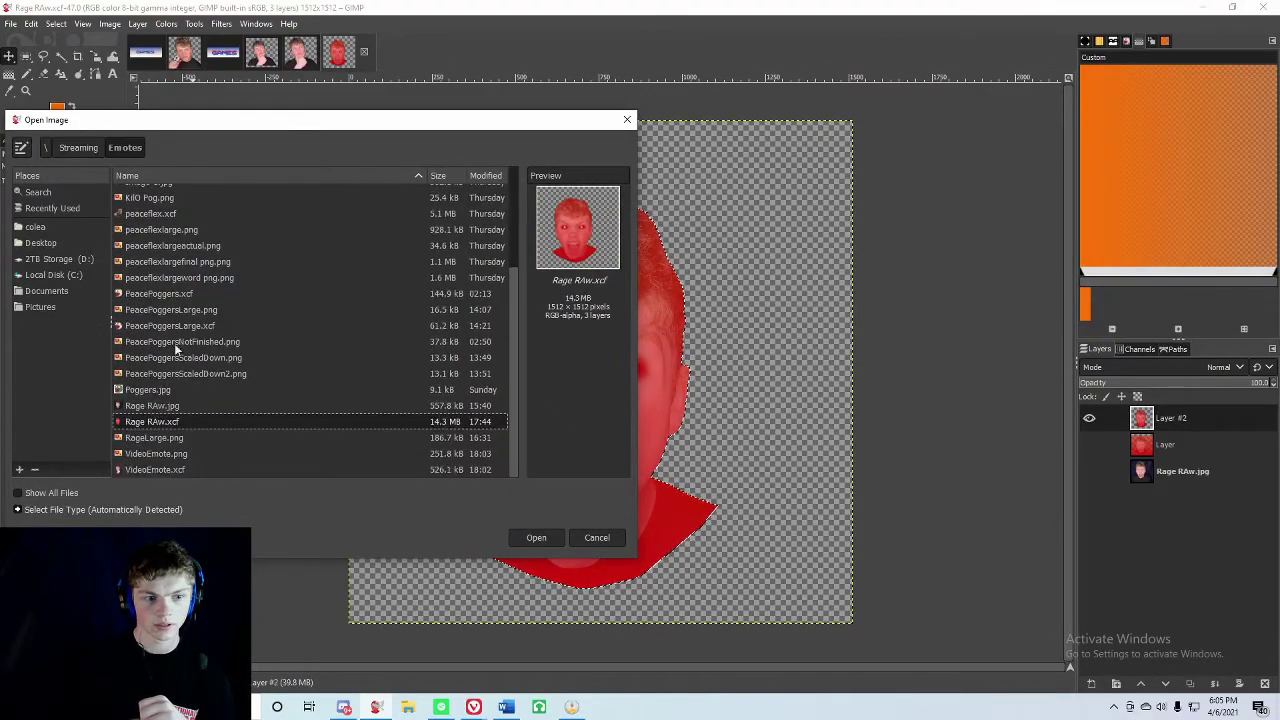
{"action": "left_click", "coordinate": [176, 327]}
{"action": "left_click", "coordinate": [534, 537]}
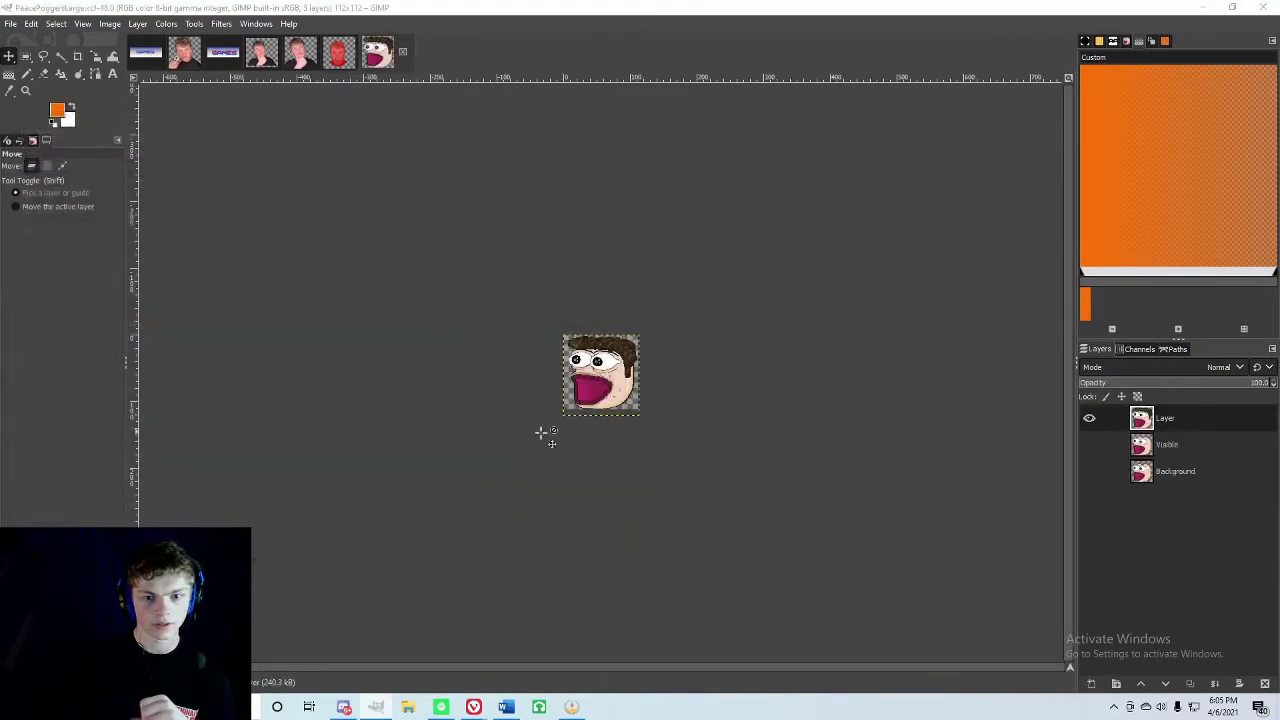
Examine the PeacePoggersLarge emote up close, look briefly at the GAMES panel template image and return to the emote.
{"action": "scroll", "coordinate": [672, 388], "scroll_direction": "up", "scroll_amount": 2}
{"action": "scroll", "coordinate": [680, 397], "scroll_direction": "down", "scroll_amount": 4}
{"action": "scroll", "coordinate": [660, 380], "scroll_direction": "up", "scroll_amount": 4}
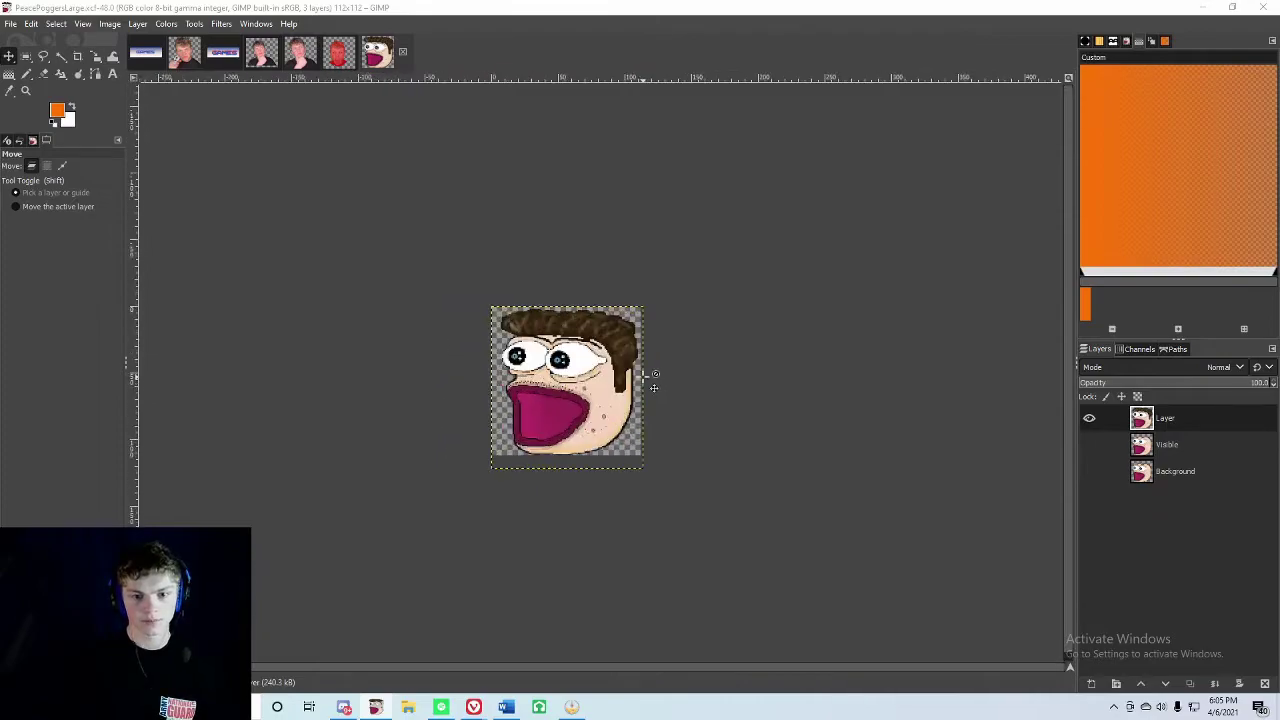
{"action": "scroll", "coordinate": [657, 330], "scroll_direction": "down", "scroll_amount": 1}
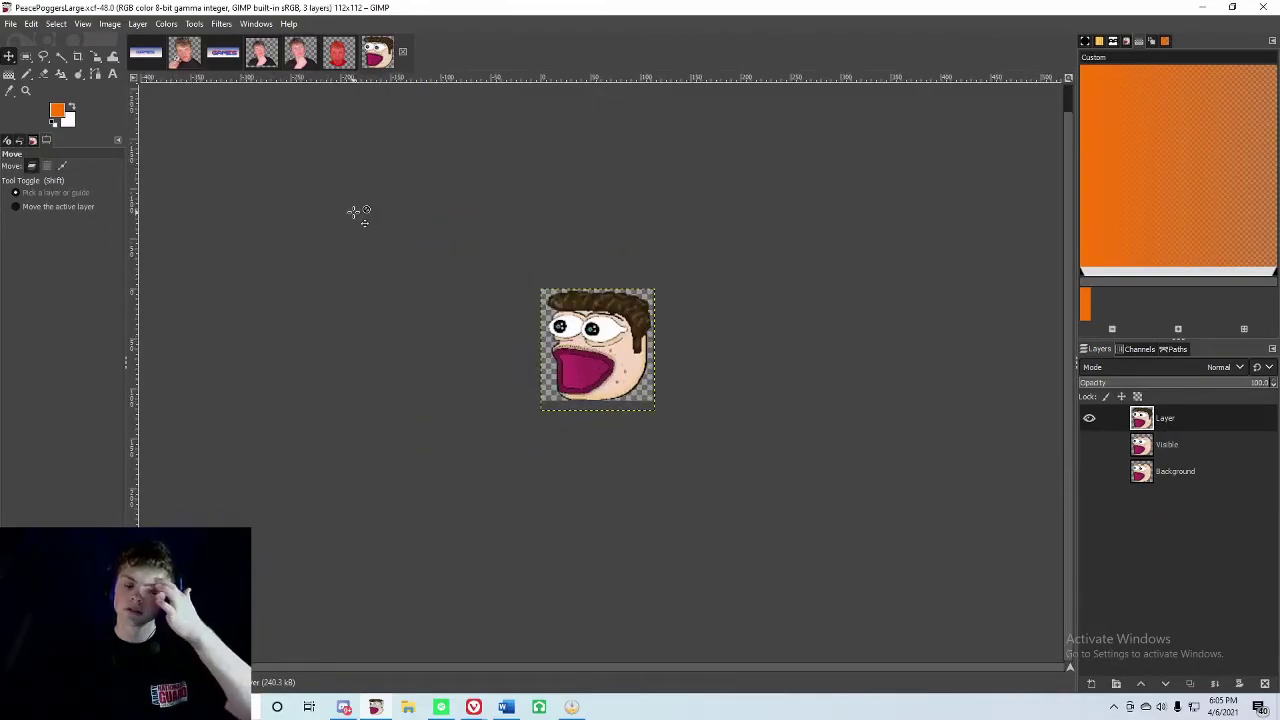
{"action": "left_click", "coordinate": [218, 55]}
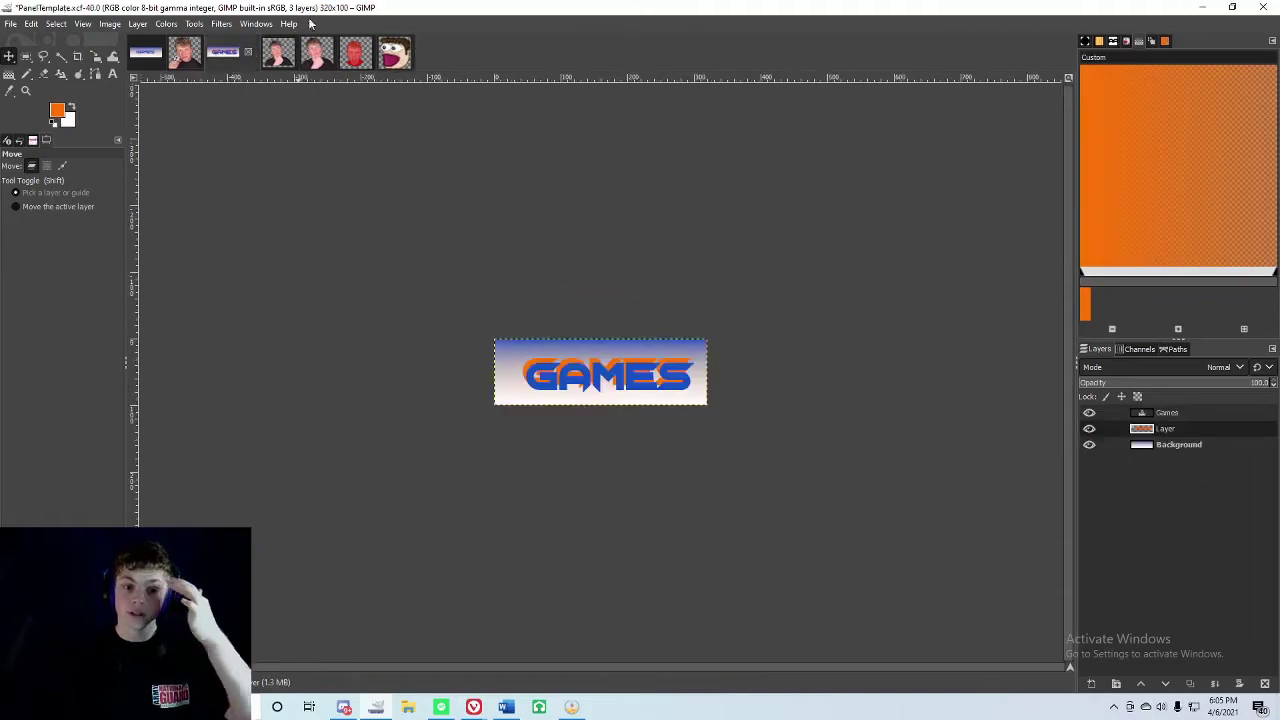
{"action": "left_click", "coordinate": [387, 55]}
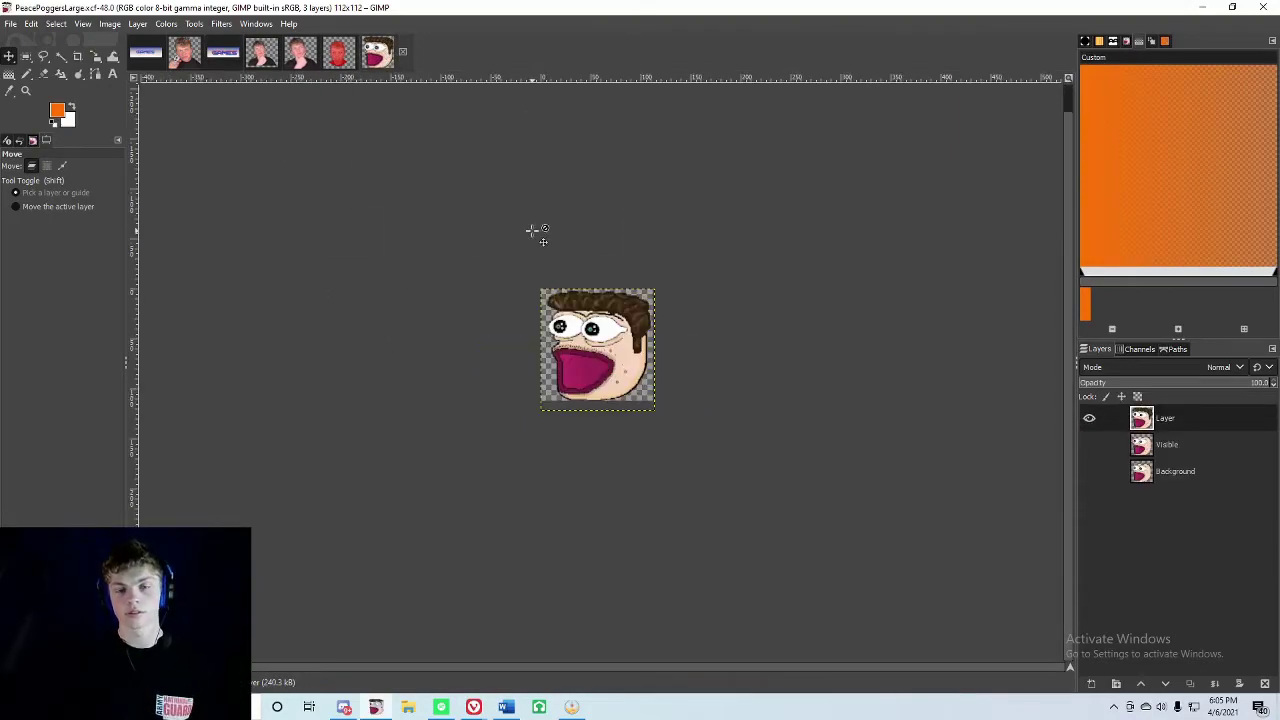